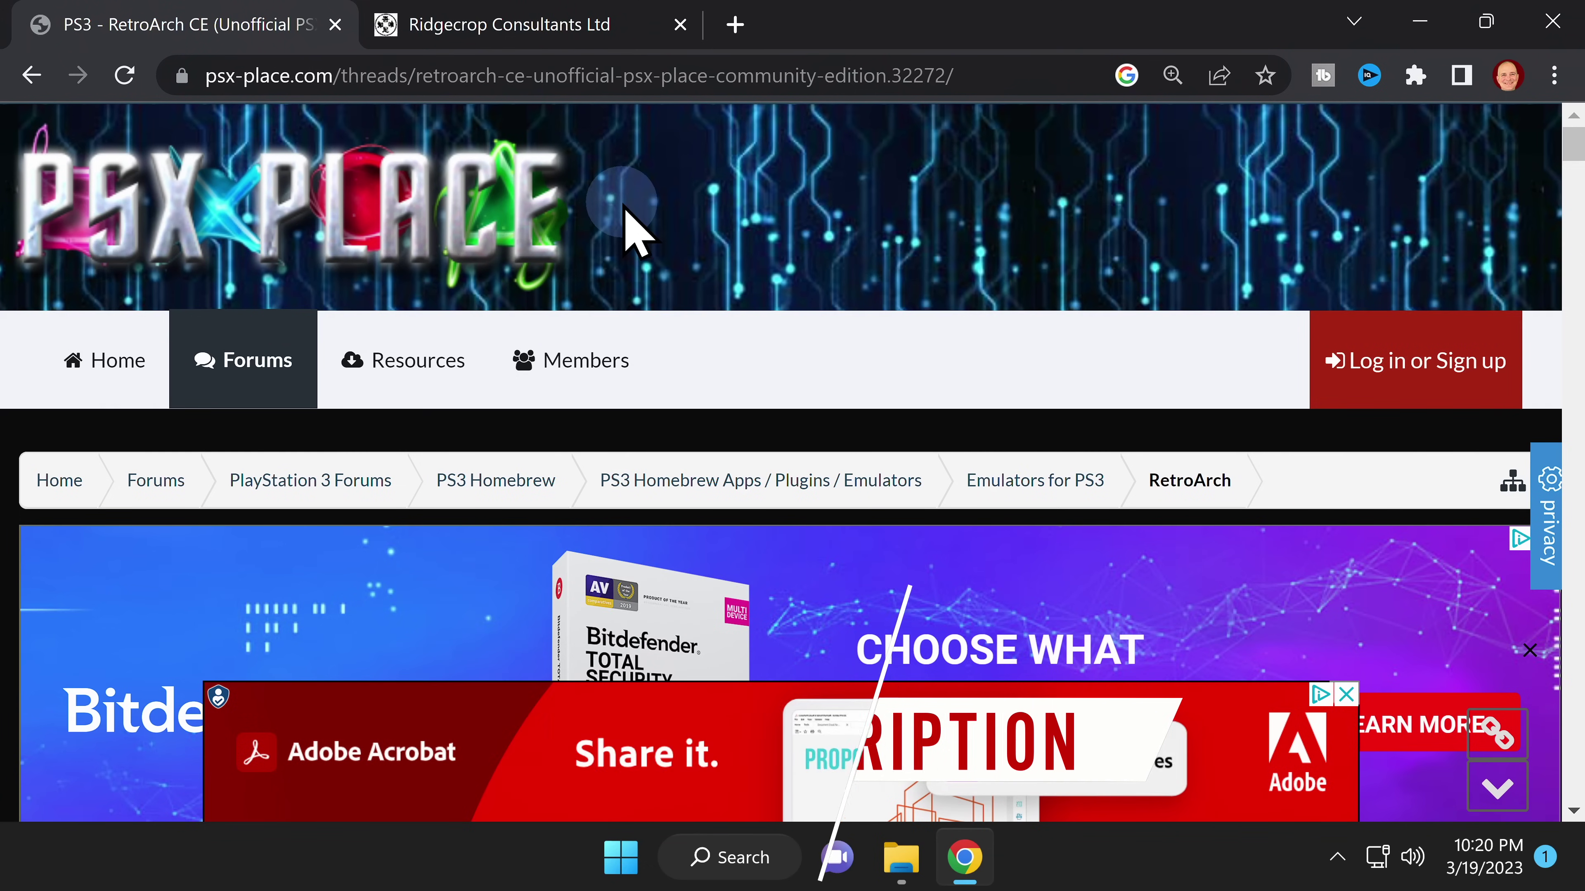
Download the Official Beta #4 package of RetroArch CE from the thread's How to Install / Update section.
{"action": "scroll", "coordinate": [624, 231], "scroll_direction": "down", "scroll_amount": 10}
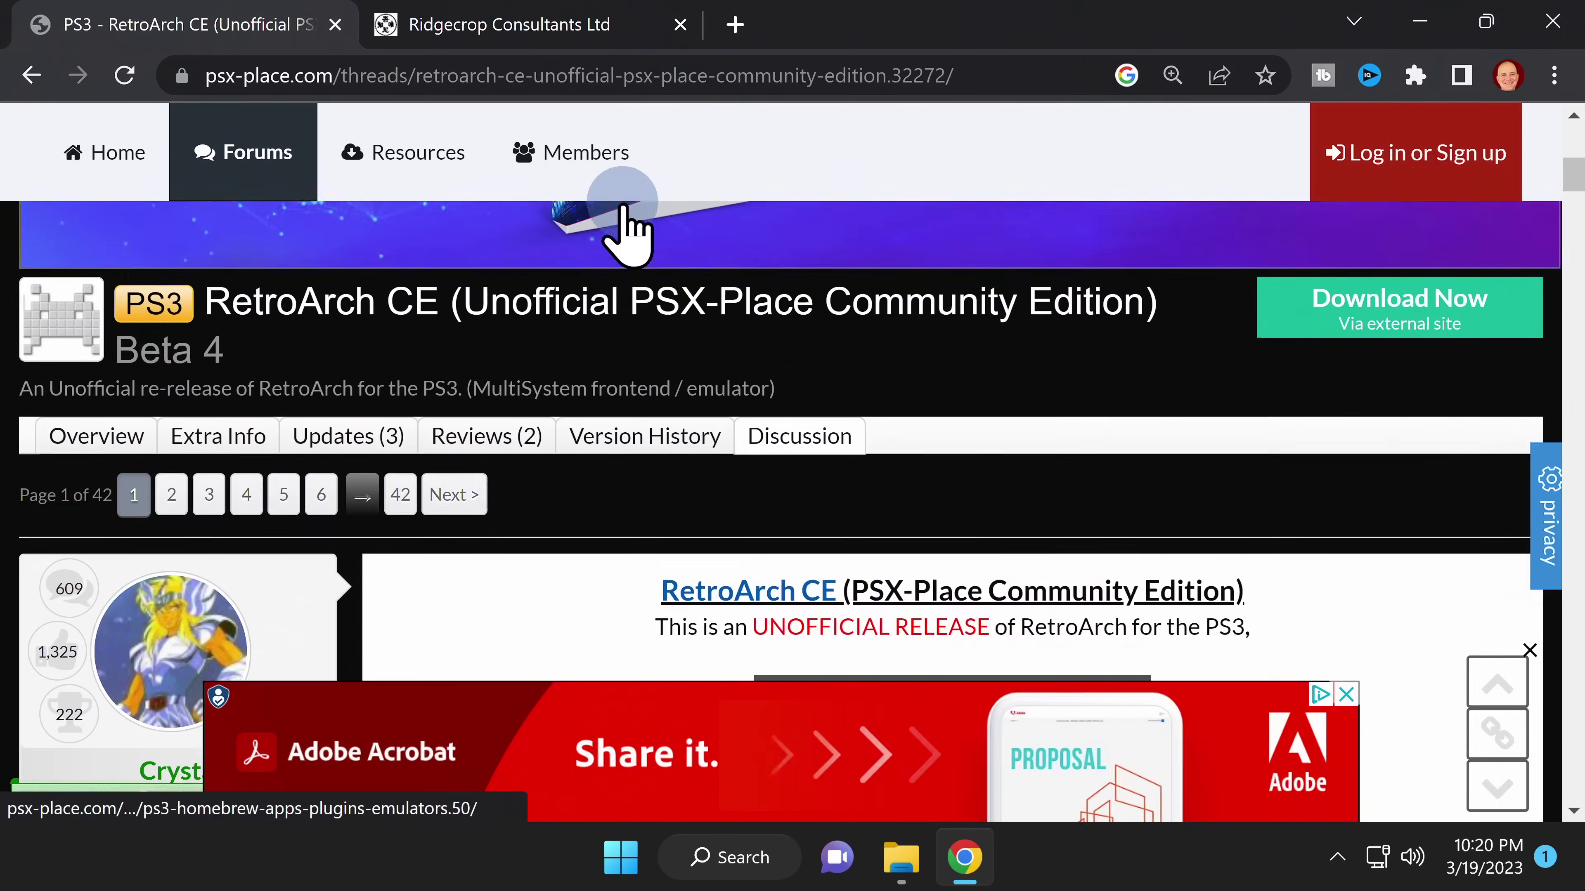
{"action": "scroll", "coordinate": [624, 231], "scroll_direction": "down", "scroll_amount": 5}
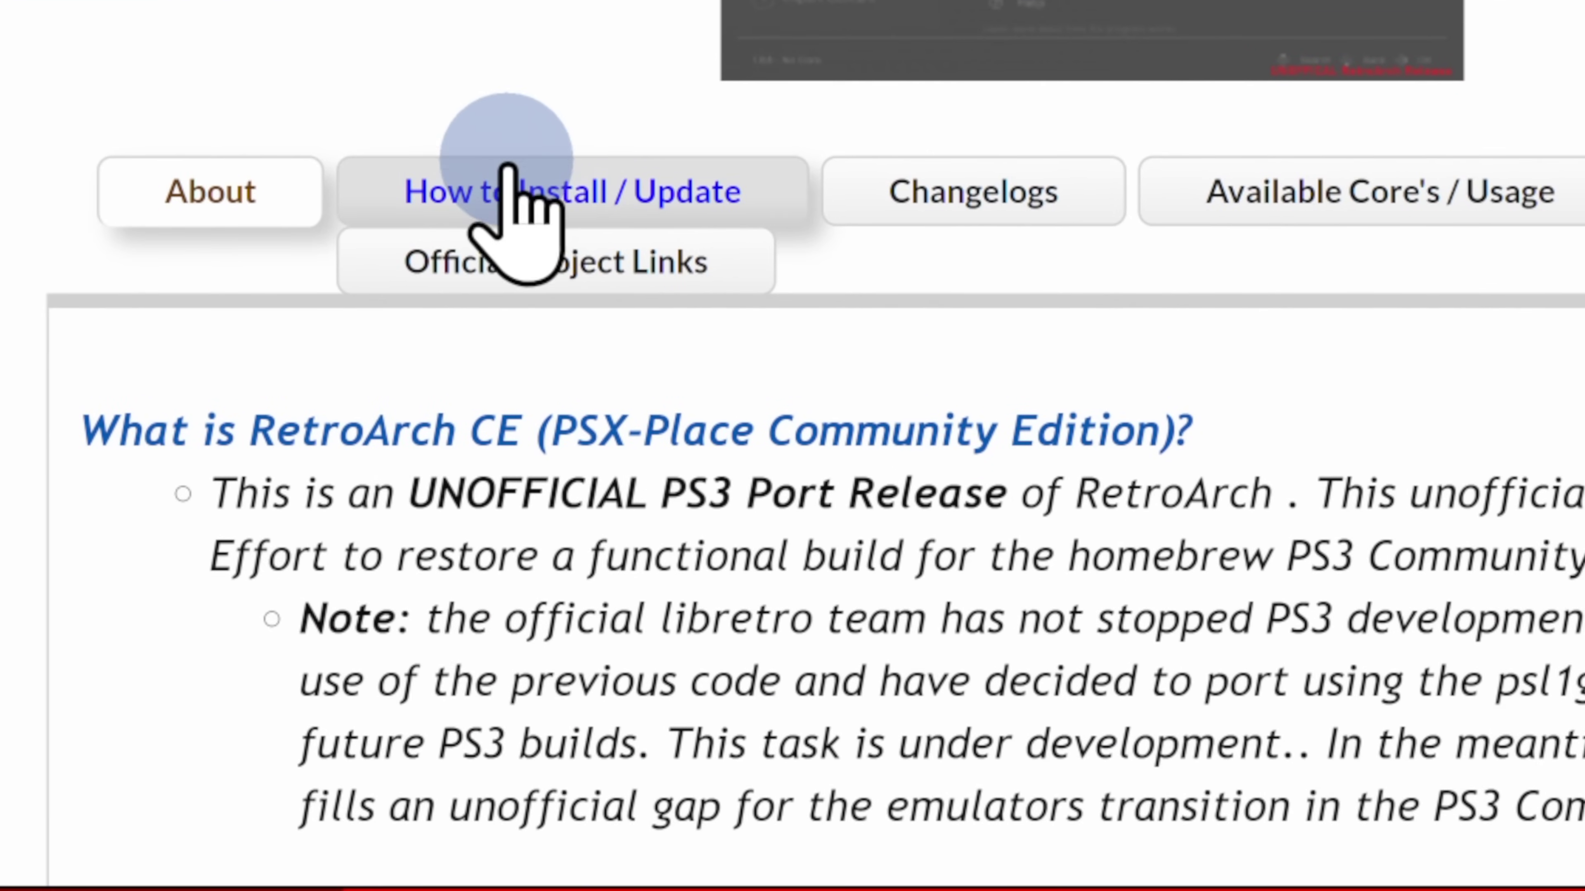
{"action": "left_click", "coordinate": [543, 190]}
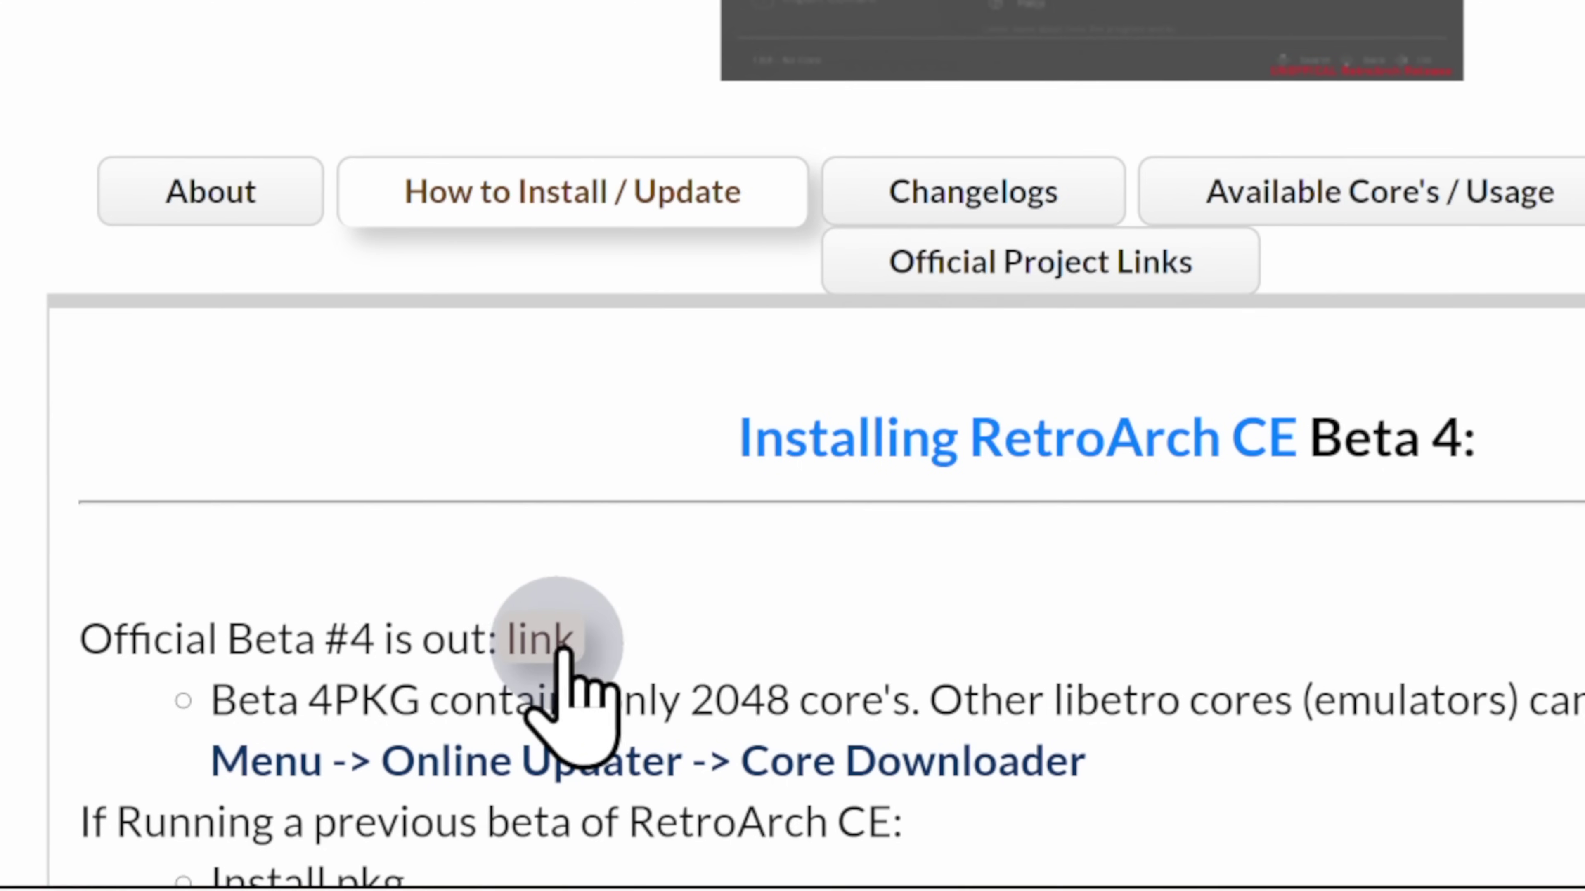
{"action": "left_click", "coordinate": [546, 643]}
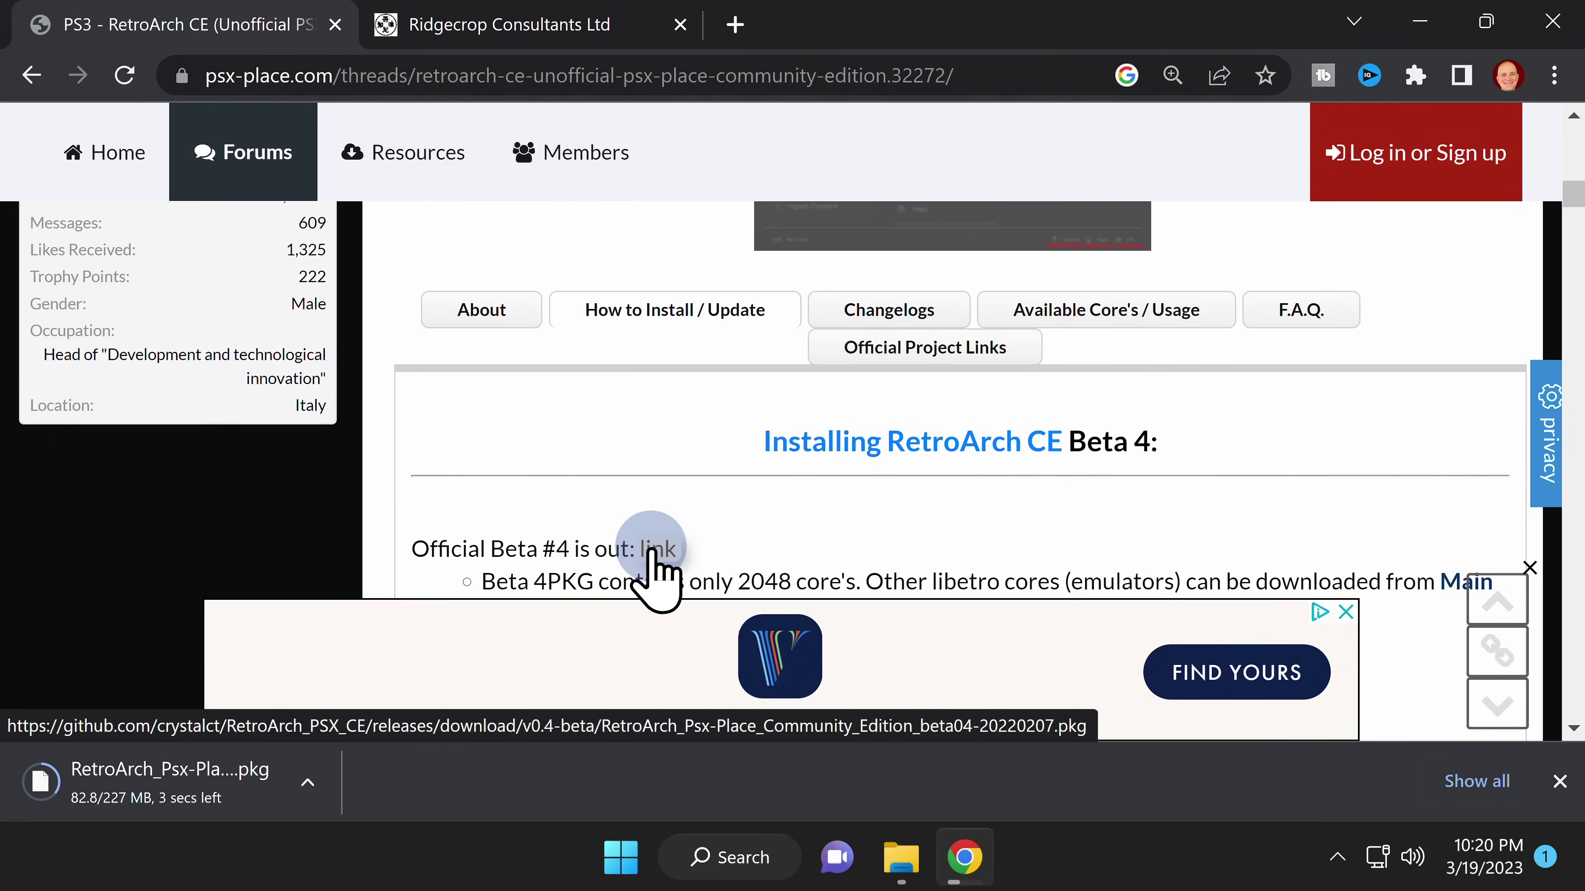
Download guiformat.exe from the Ridgecrop Consultants page, and close the USB Drive (G:) window.
{"action": "key", "text": "ctrl+Tab"}
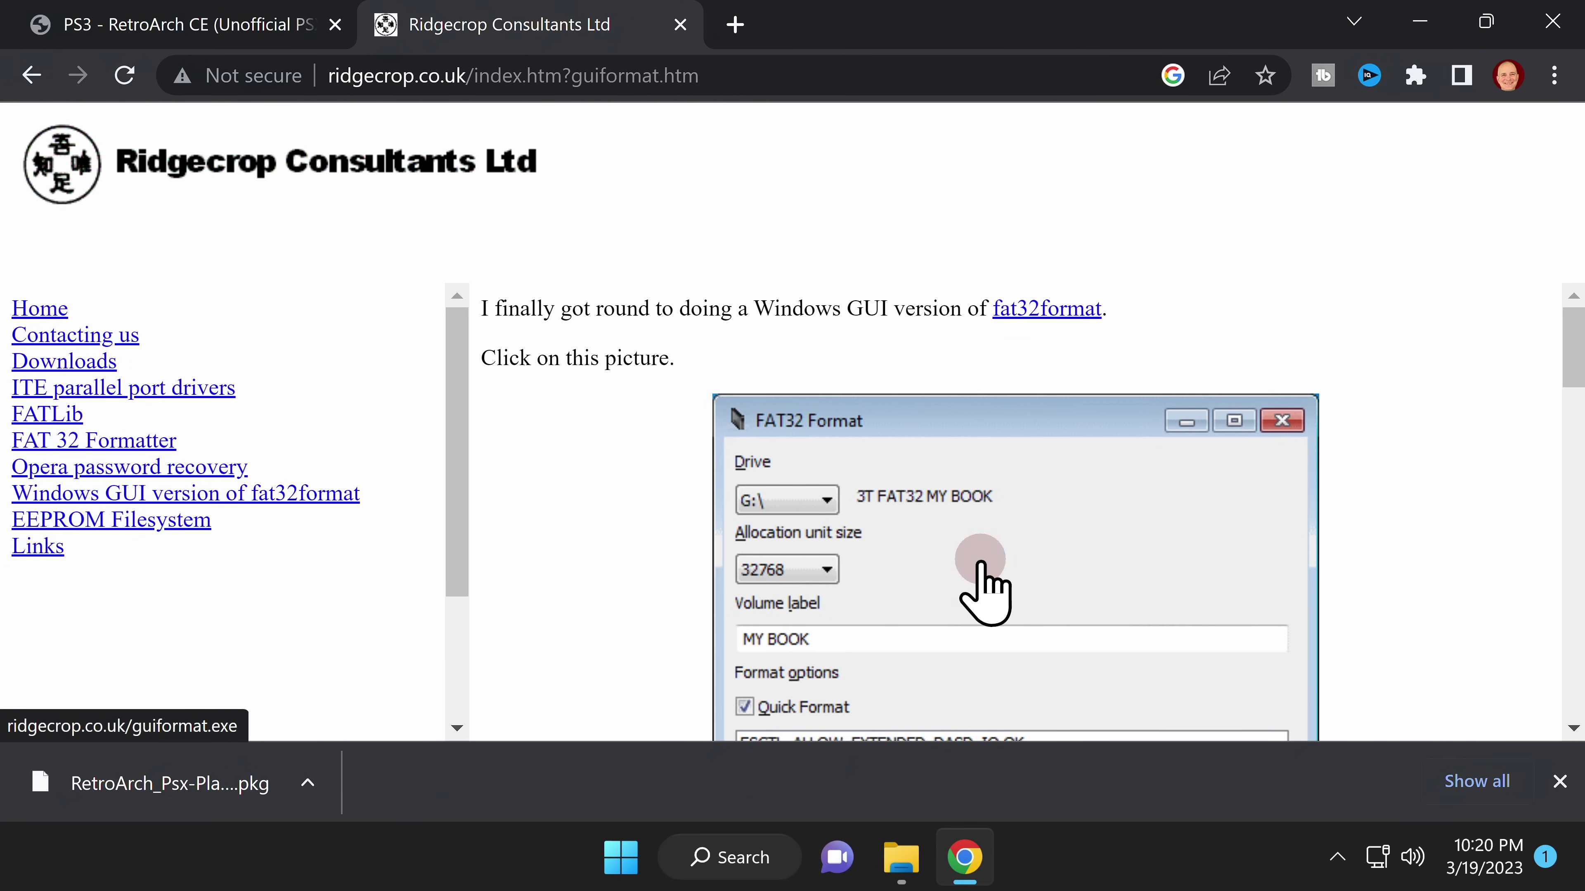
{"action": "left_click", "coordinate": [981, 562]}
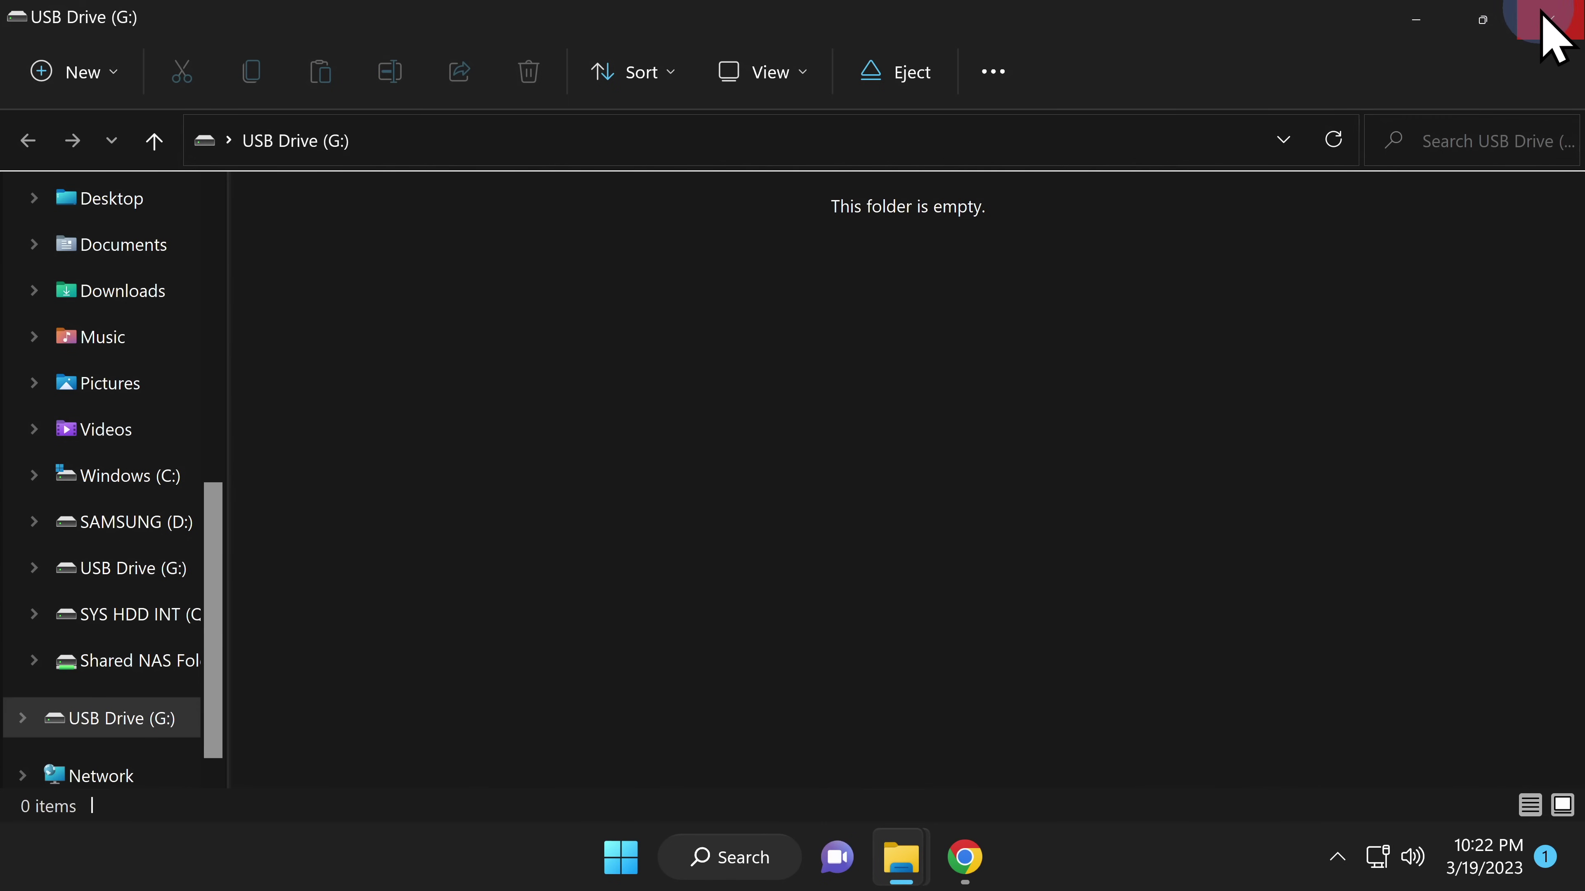
{"action": "left_click", "coordinate": [1552, 22]}
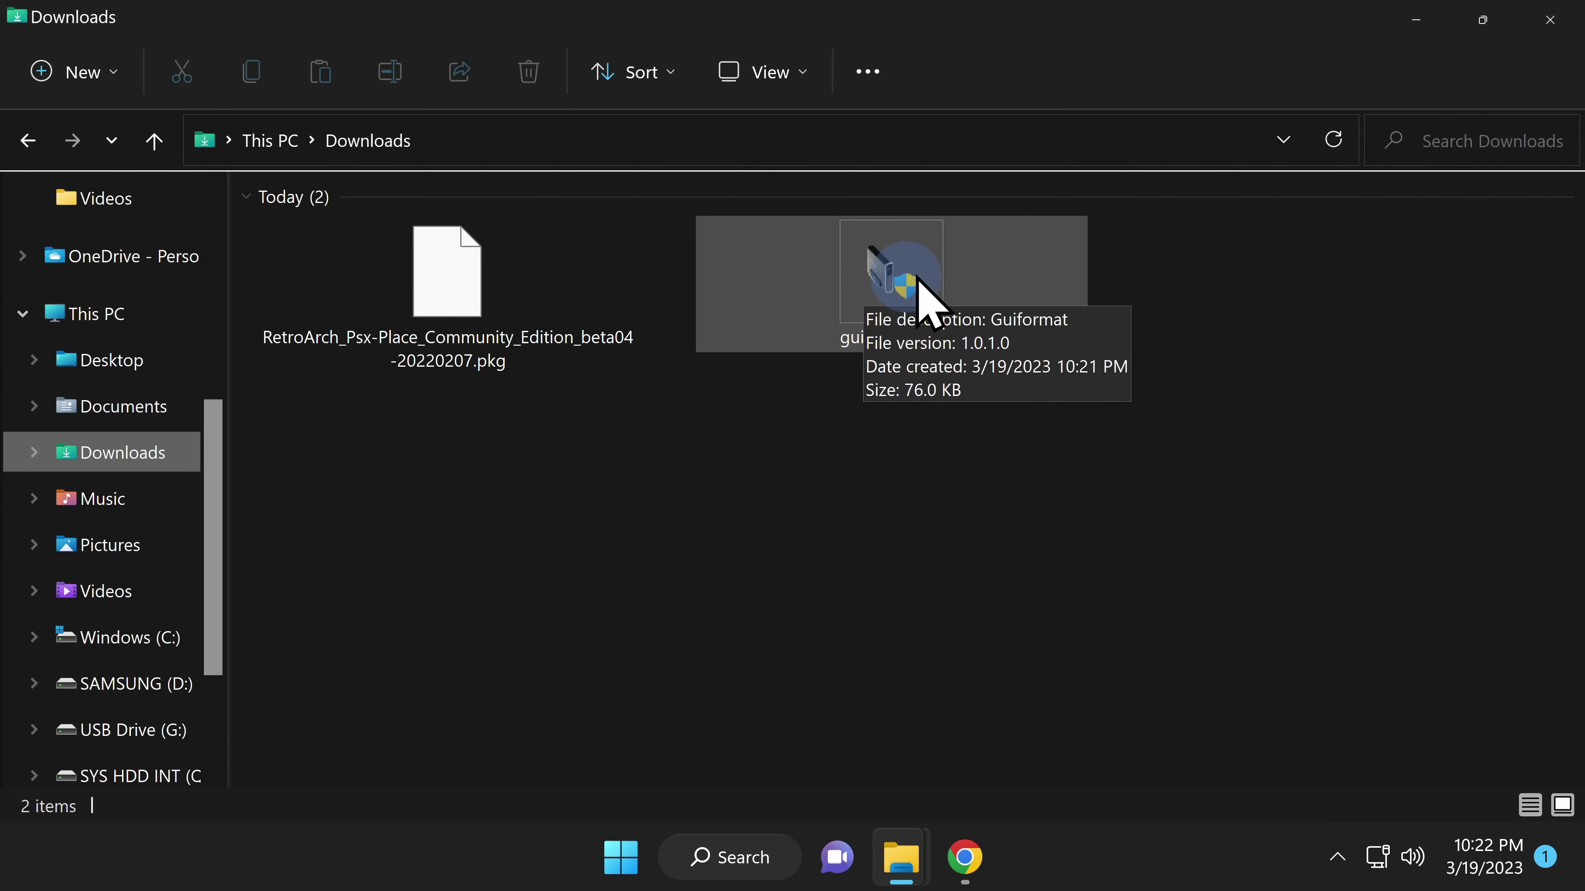
Launch guiformat.exe from Downloads, allow it to make changes to the device, and close the Downloads window.
{"action": "double_click", "coordinate": [903, 275]}
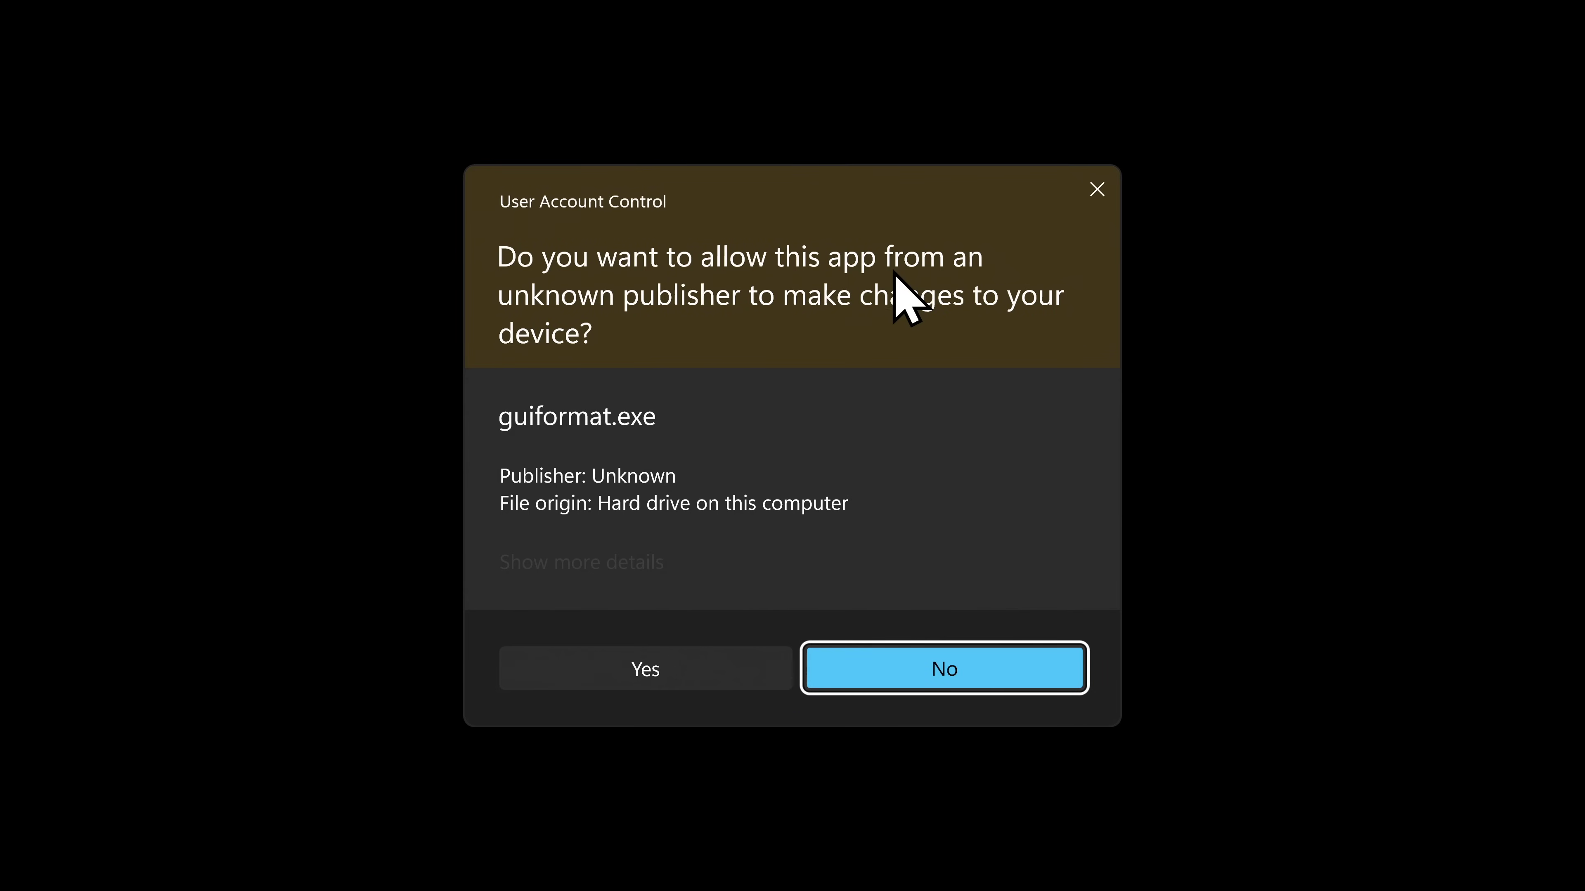
{"action": "left_click", "coordinate": [687, 667]}
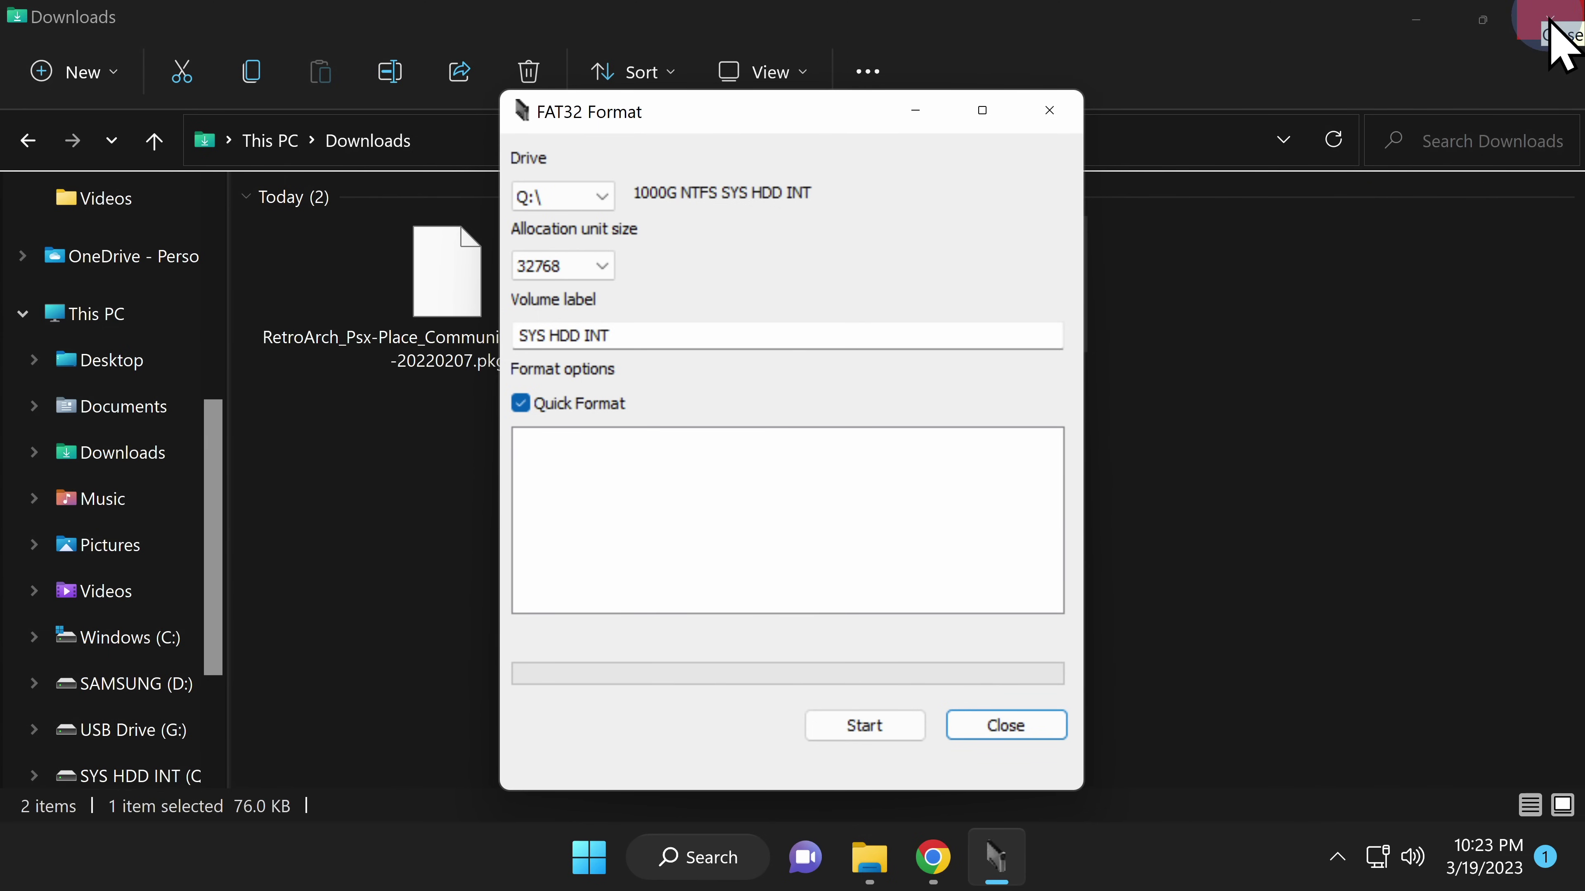
{"action": "left_click", "coordinate": [1558, 39]}
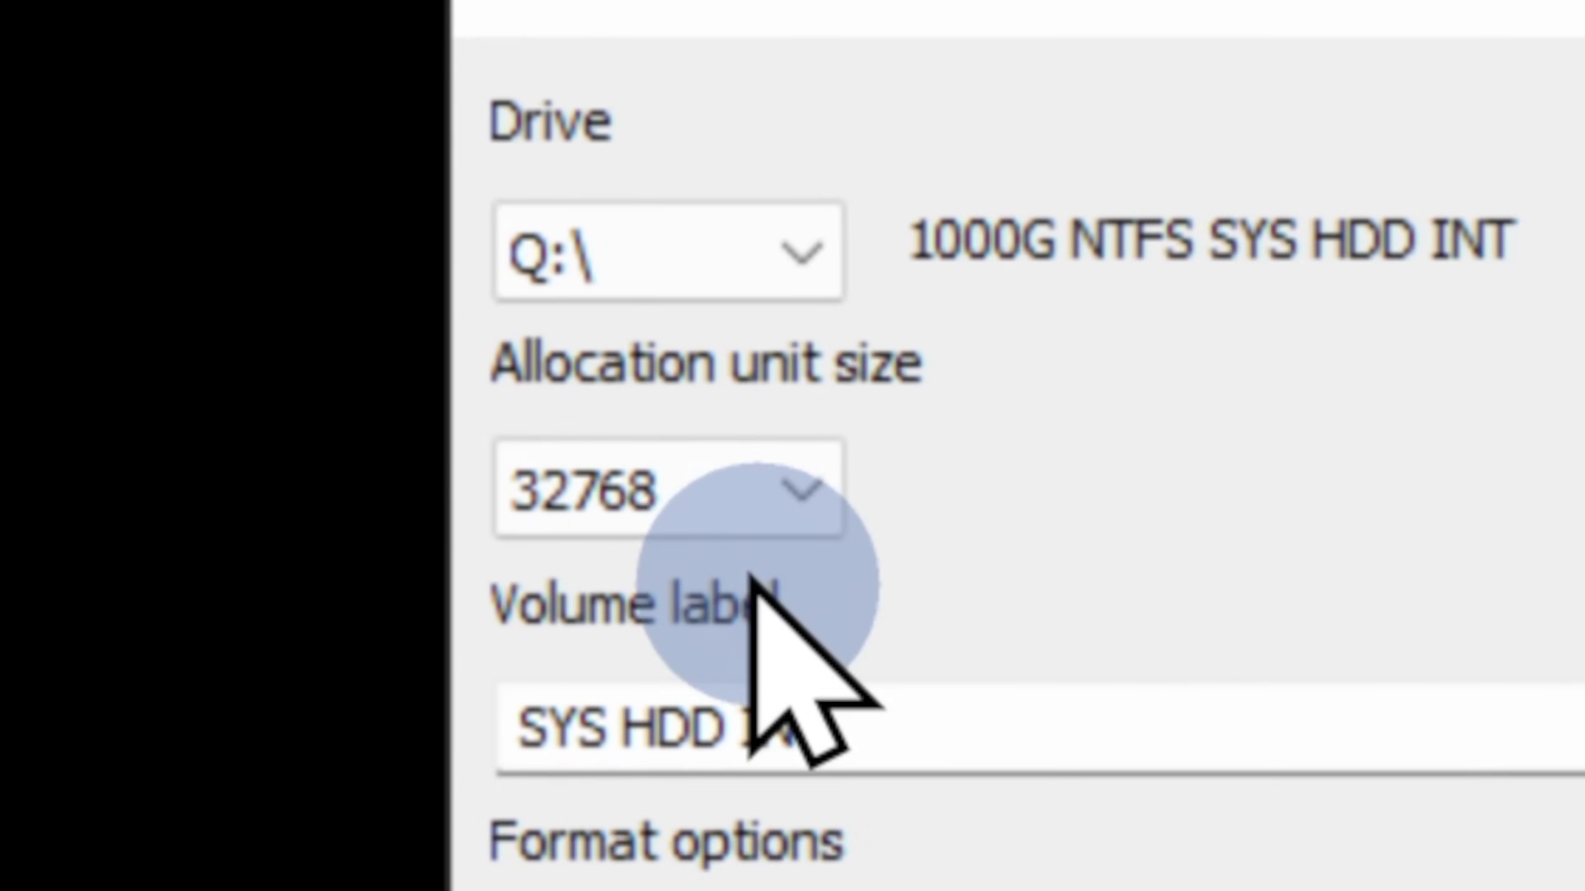
Quick-format drive G:\ as FAT32 with an allocation unit size of 32768.
{"action": "left_click", "coordinate": [731, 259]}
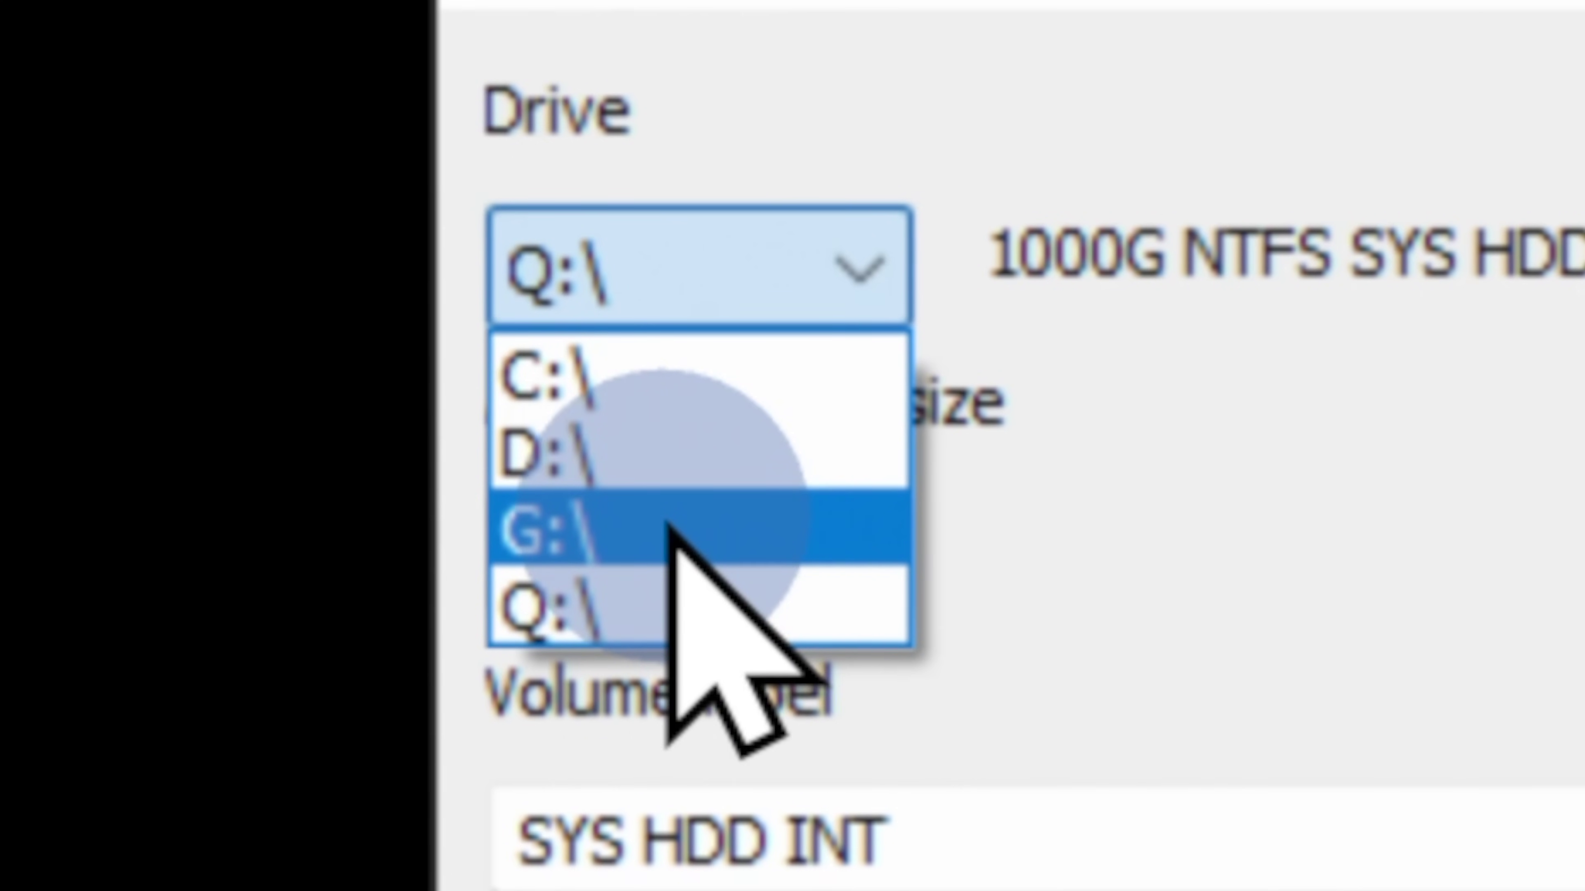
{"action": "left_click", "coordinate": [681, 518]}
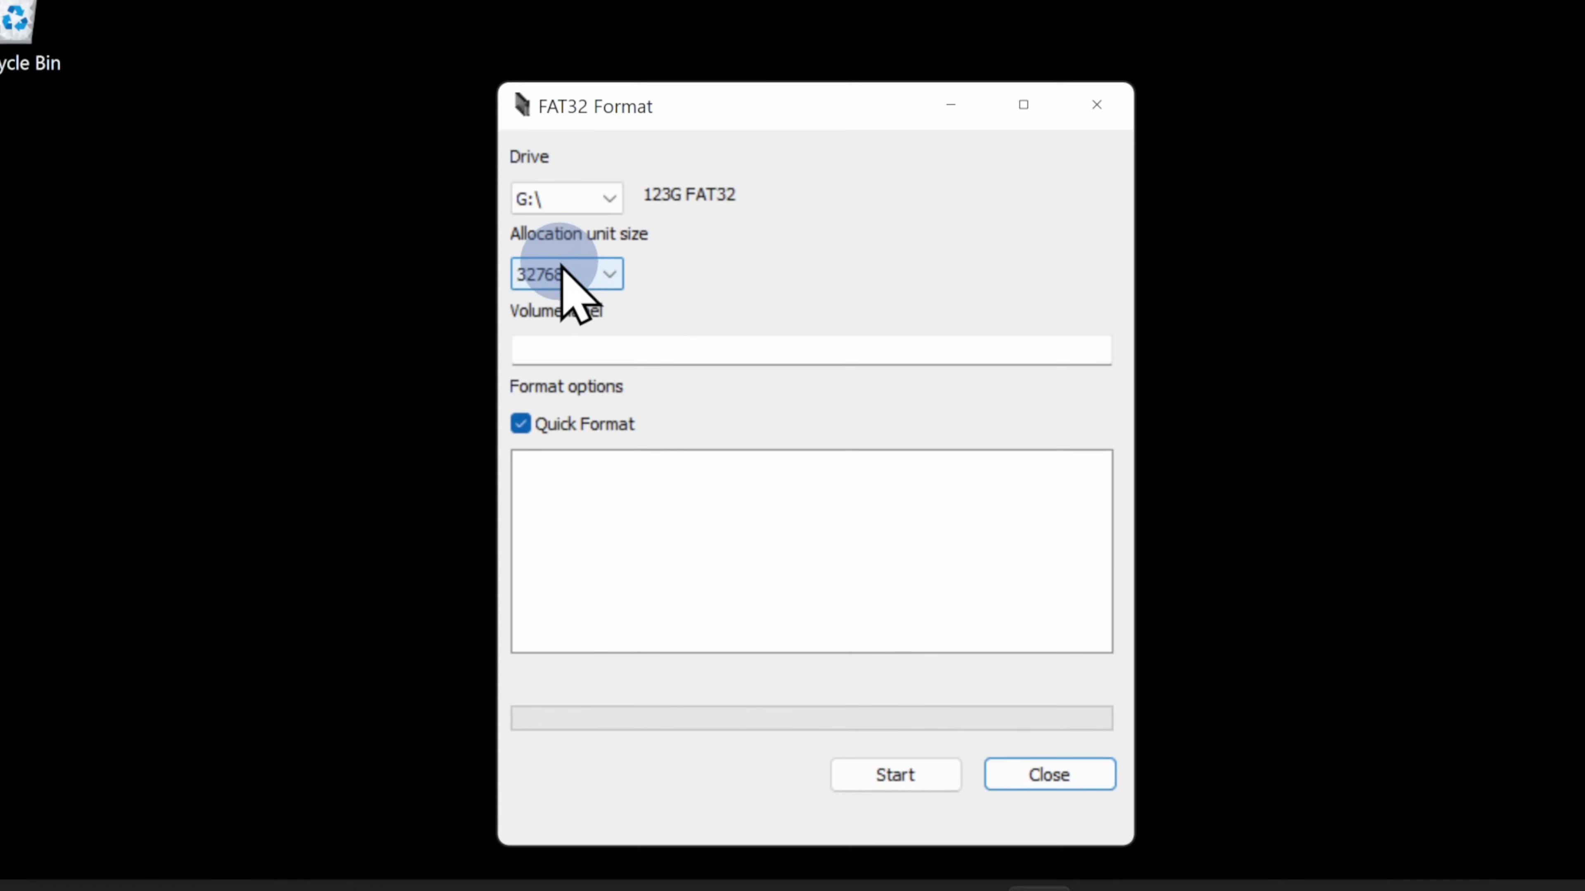
{"action": "left_click", "coordinate": [861, 727]}
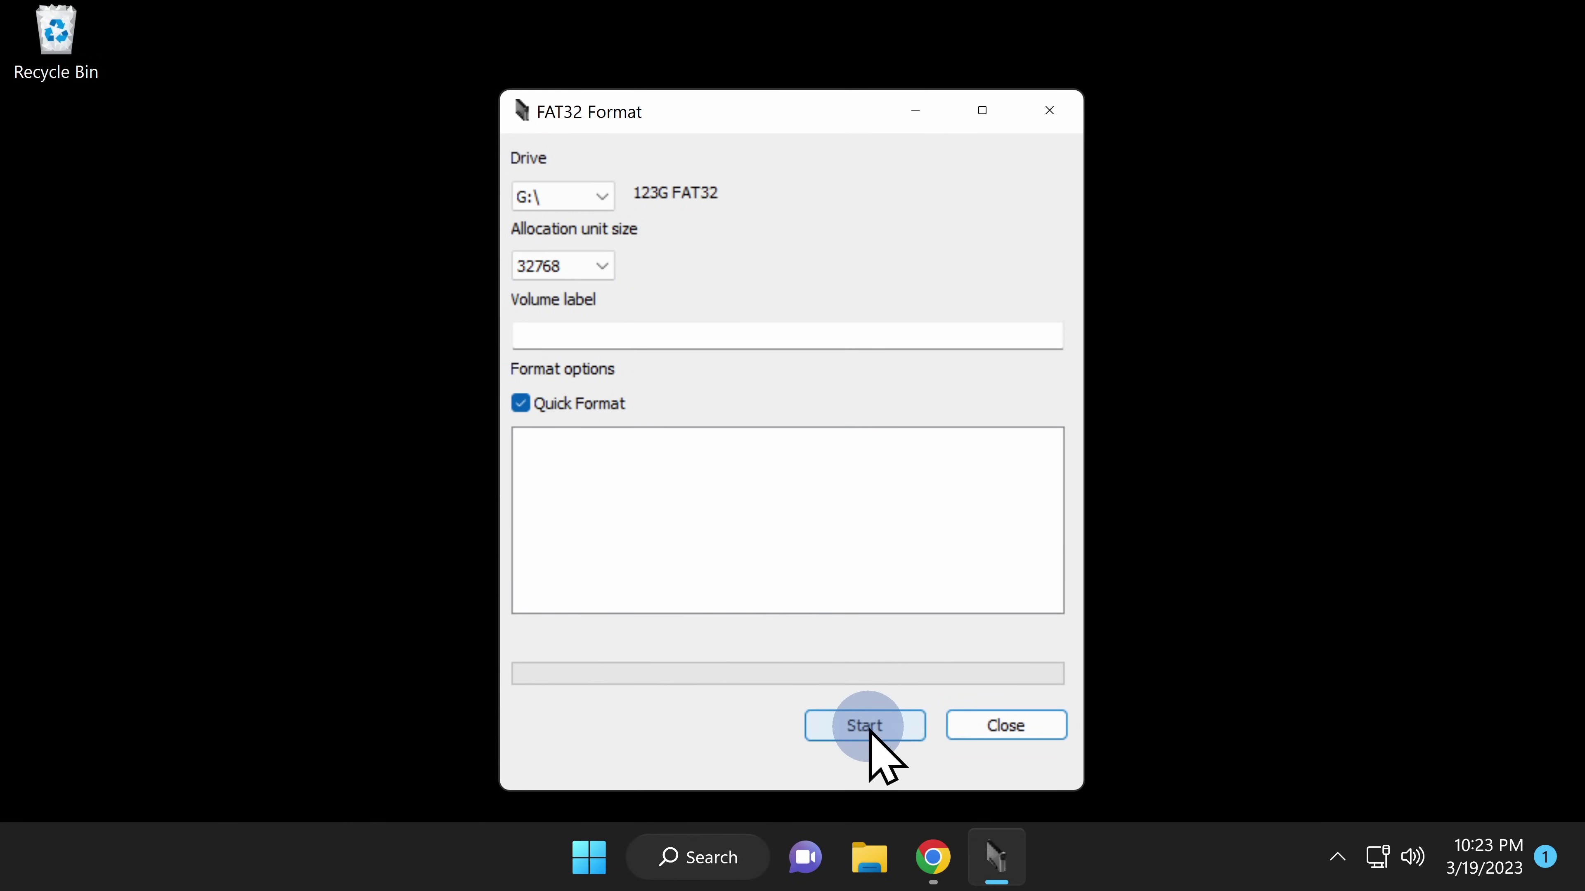
{"action": "left_click", "coordinate": [790, 521]}
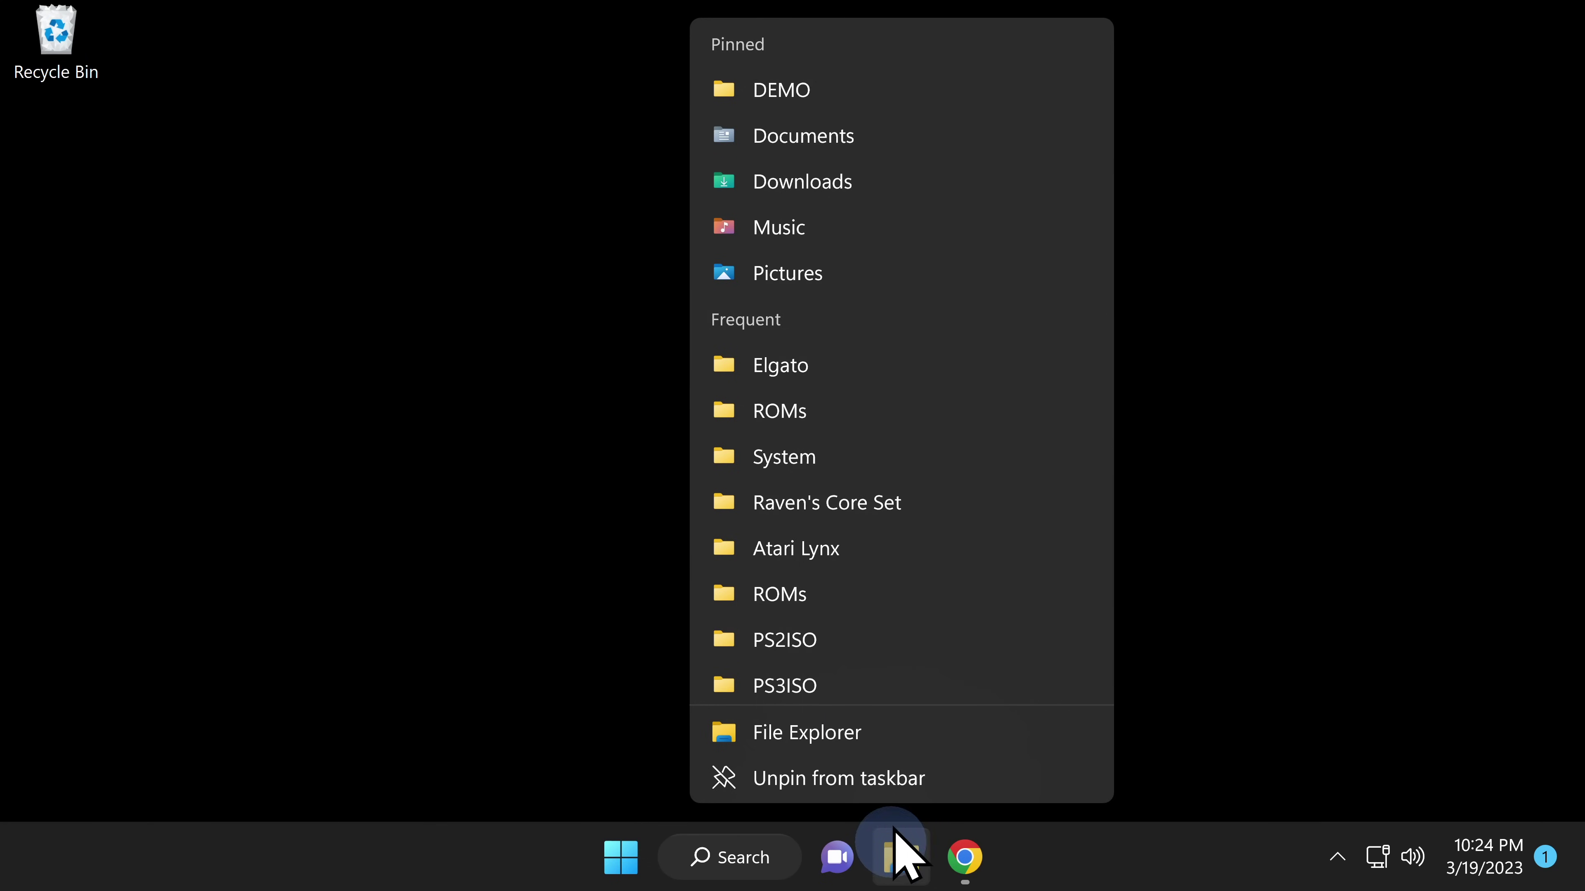
Delete guiformat.exe from the Downloads folder.
{"action": "left_click", "coordinate": [818, 181]}
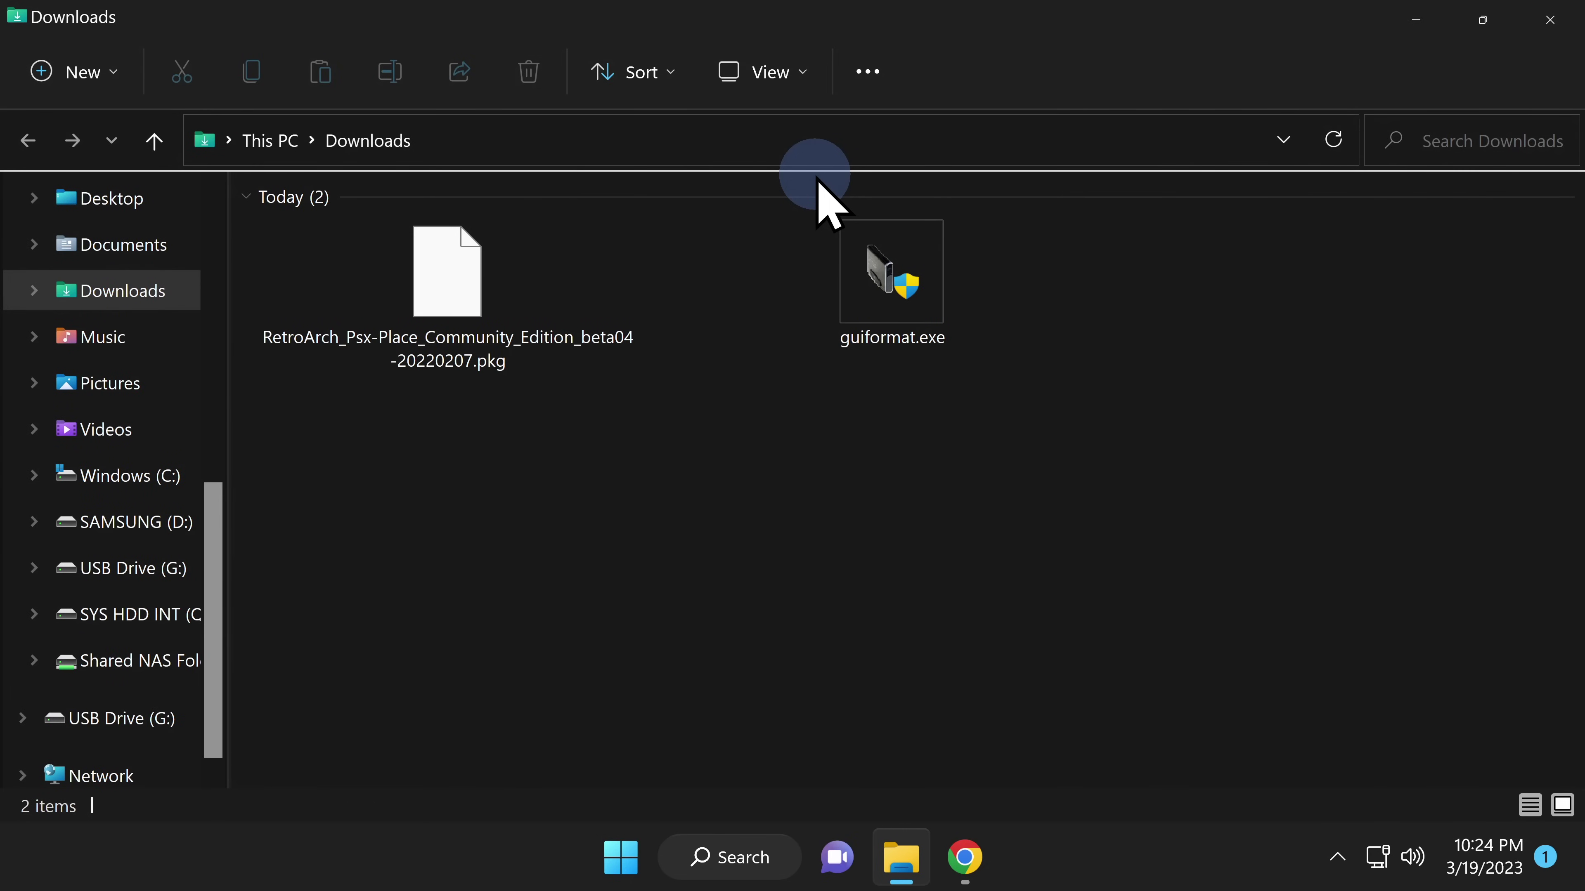
{"action": "left_click", "coordinate": [884, 273]}
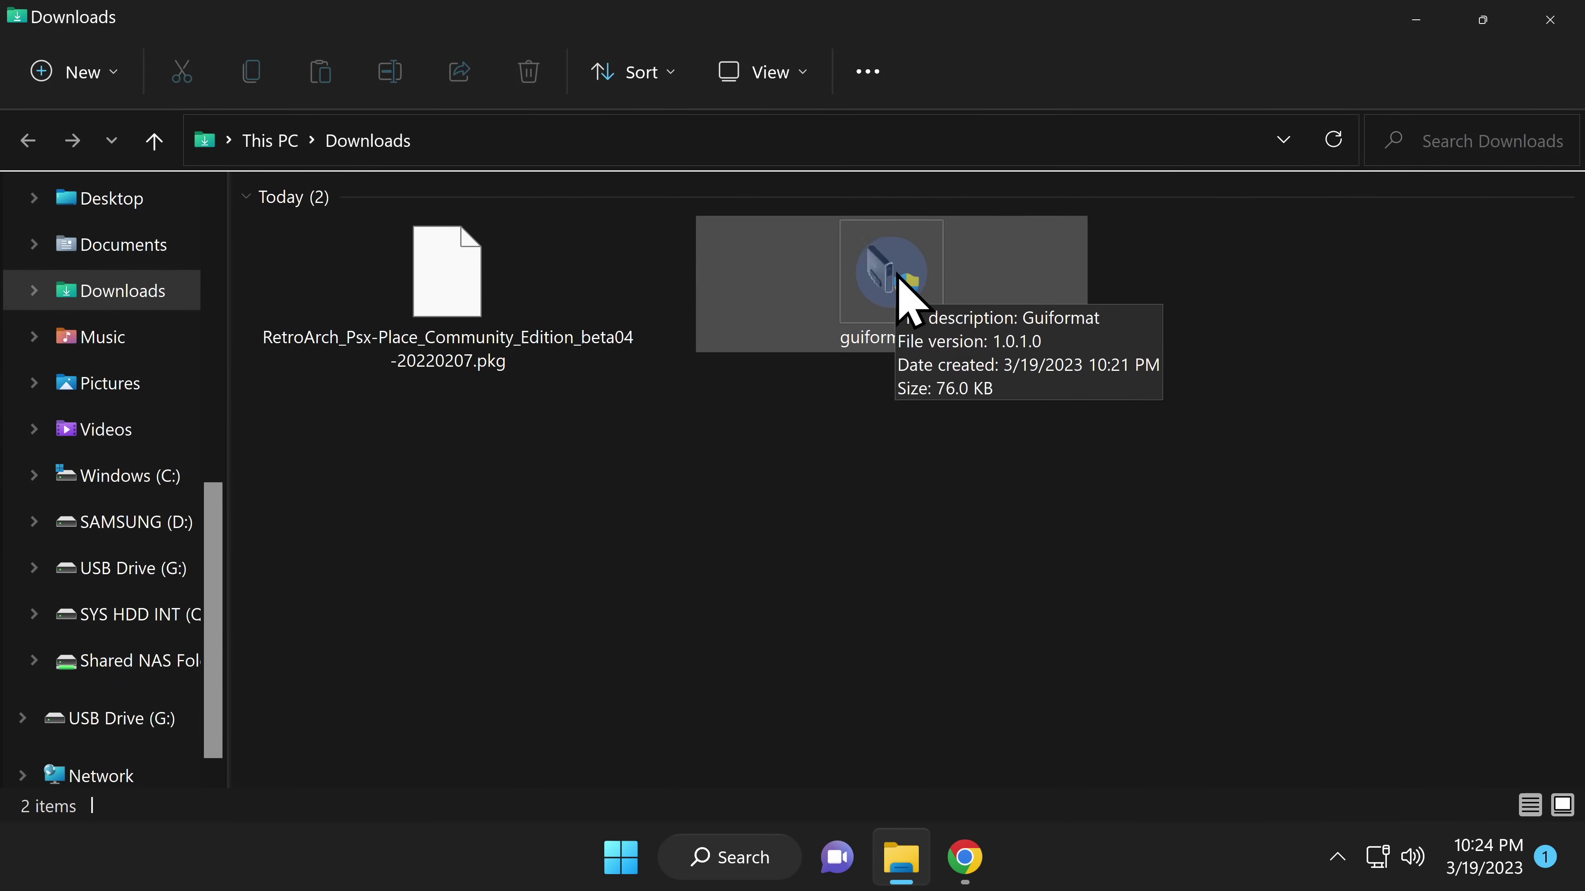
{"action": "right_click", "coordinate": [888, 273]}
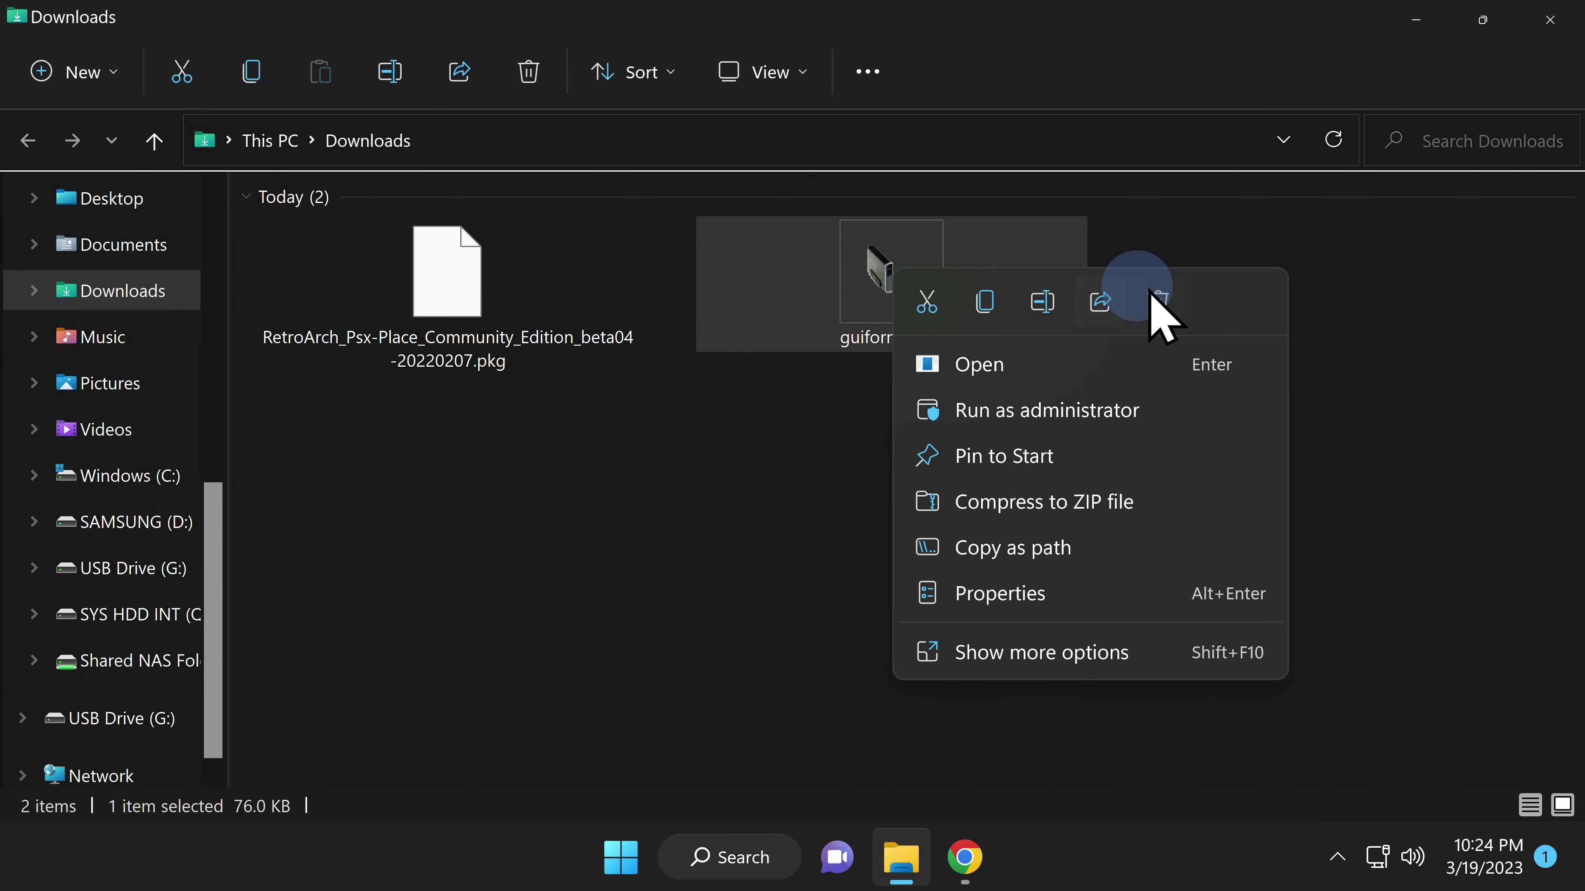
{"action": "left_click", "coordinate": [1154, 293]}
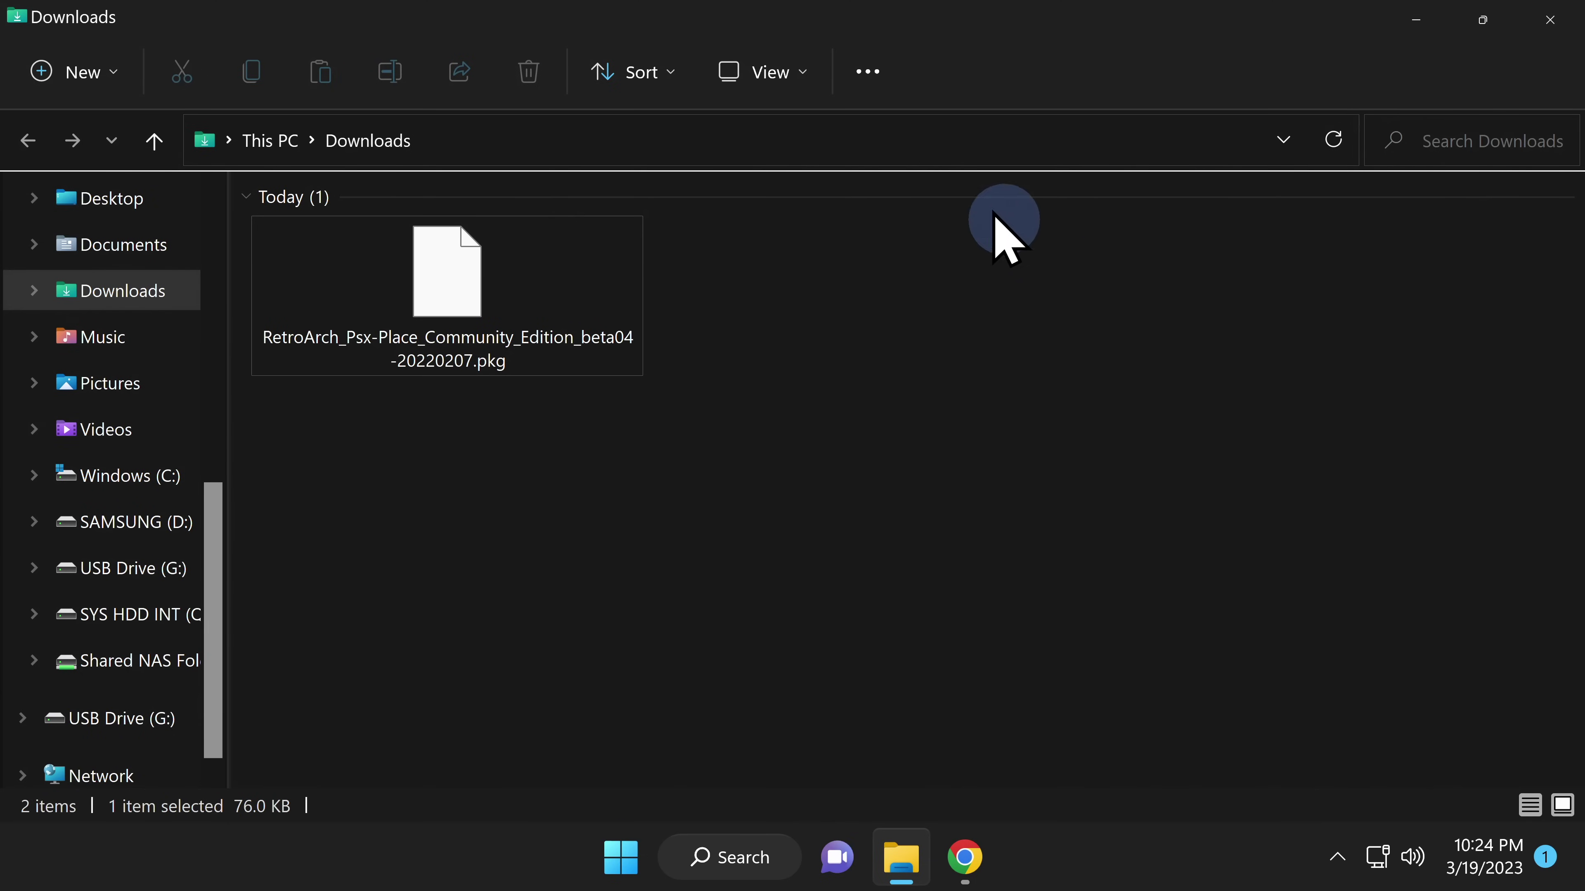
Arrange the Downloads and USB Drive (G:) windows side by side, and copy the RetroArch .pkg file onto the drive.
{"action": "left_click_drag", "start_coordinate": [872, 34], "coordinate": [5, 281]}
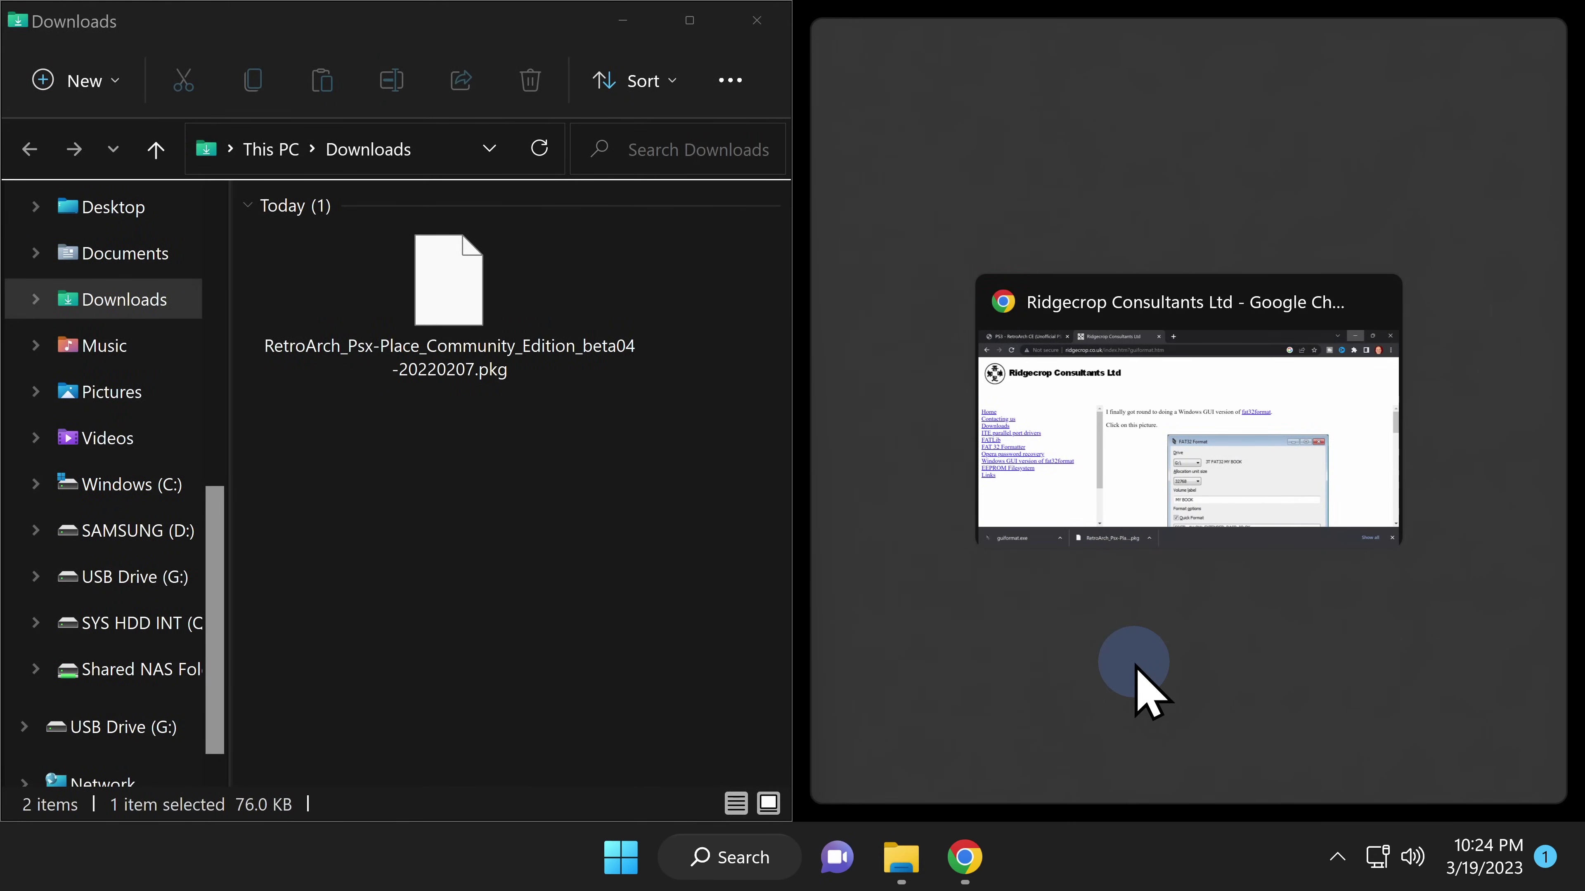
{"action": "left_click", "coordinate": [1137, 667]}
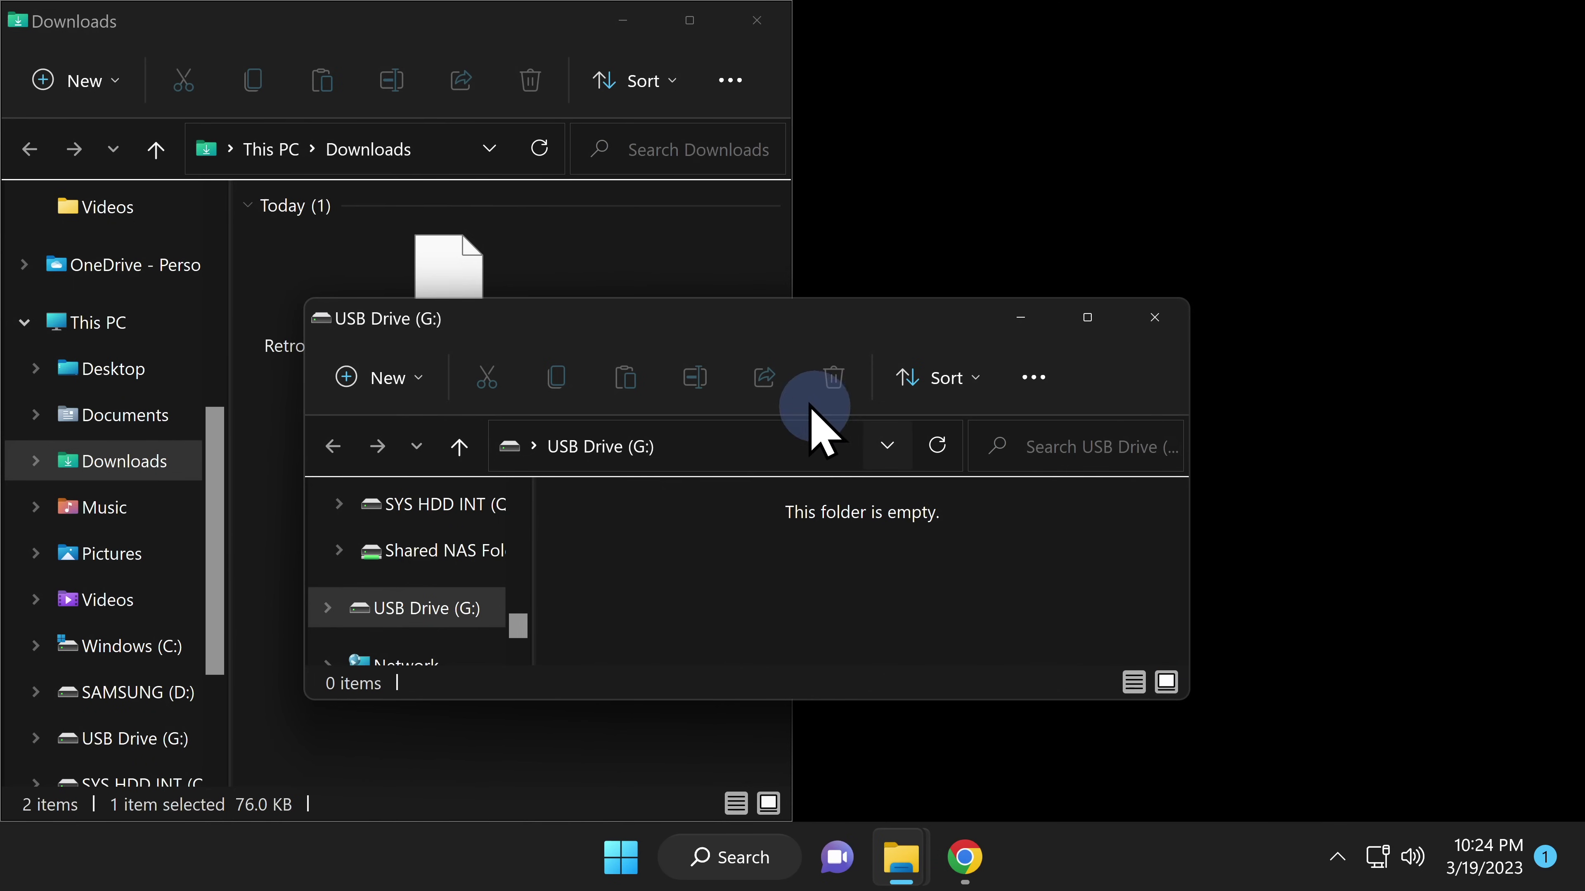
{"action": "left_click_drag", "start_coordinate": [728, 318], "coordinate": [1579, 354]}
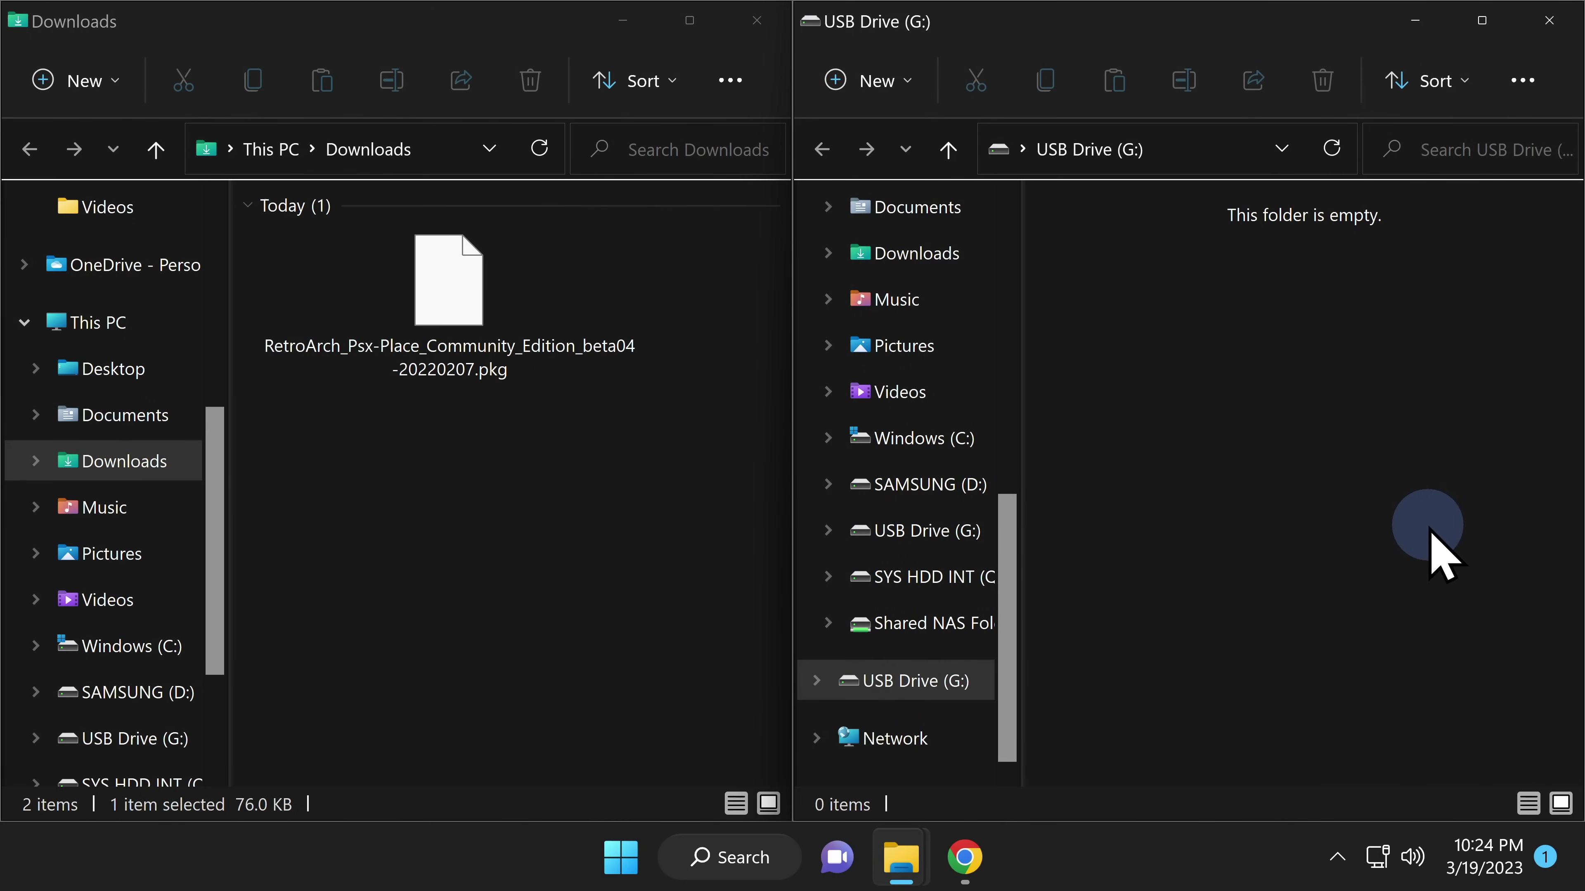
{"action": "left_click", "coordinate": [429, 289]}
{"action": "mouse_move", "coordinate": [429, 289]}
{"action": "left_mouse_down"}
{"action": "mouse_move", "coordinate": [506, 354]}
{"action": "mouse_move", "coordinate": [1125, 477]}
{"action": "mouse_move", "coordinate": [1195, 425]}
{"action": "left_mouse_up"}
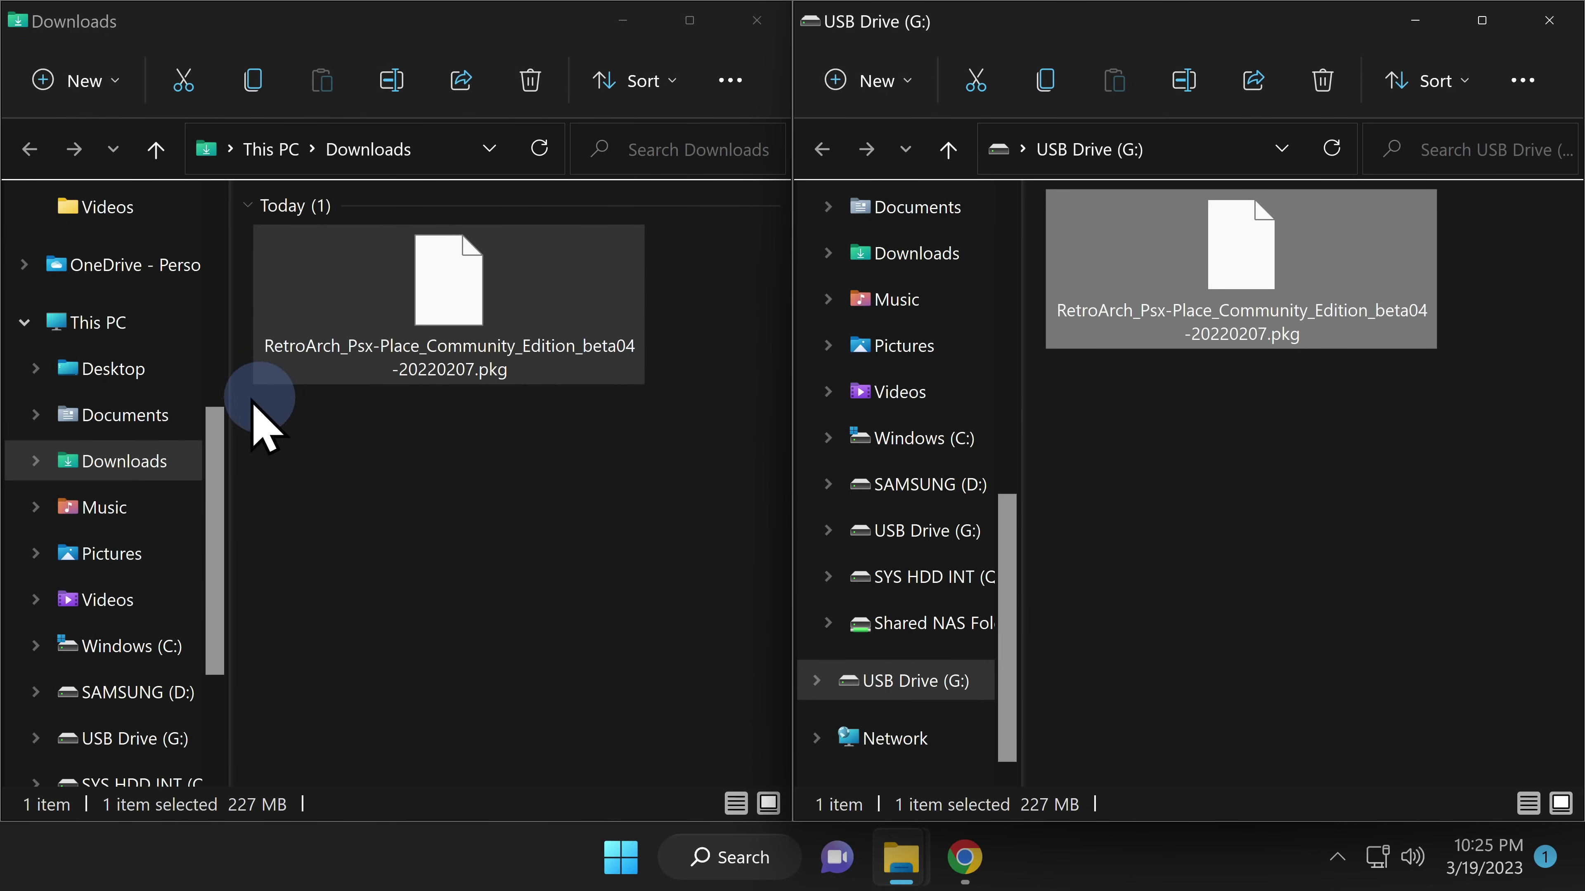
Look through the ROMs and System folders inside DEMO, and copy both folders to the root of USB Drive (G:).
{"action": "scroll", "coordinate": [128, 387], "scroll_direction": "up", "scroll_amount": 2}
{"action": "scroll", "coordinate": [129, 390], "scroll_direction": "up", "scroll_amount": 3}
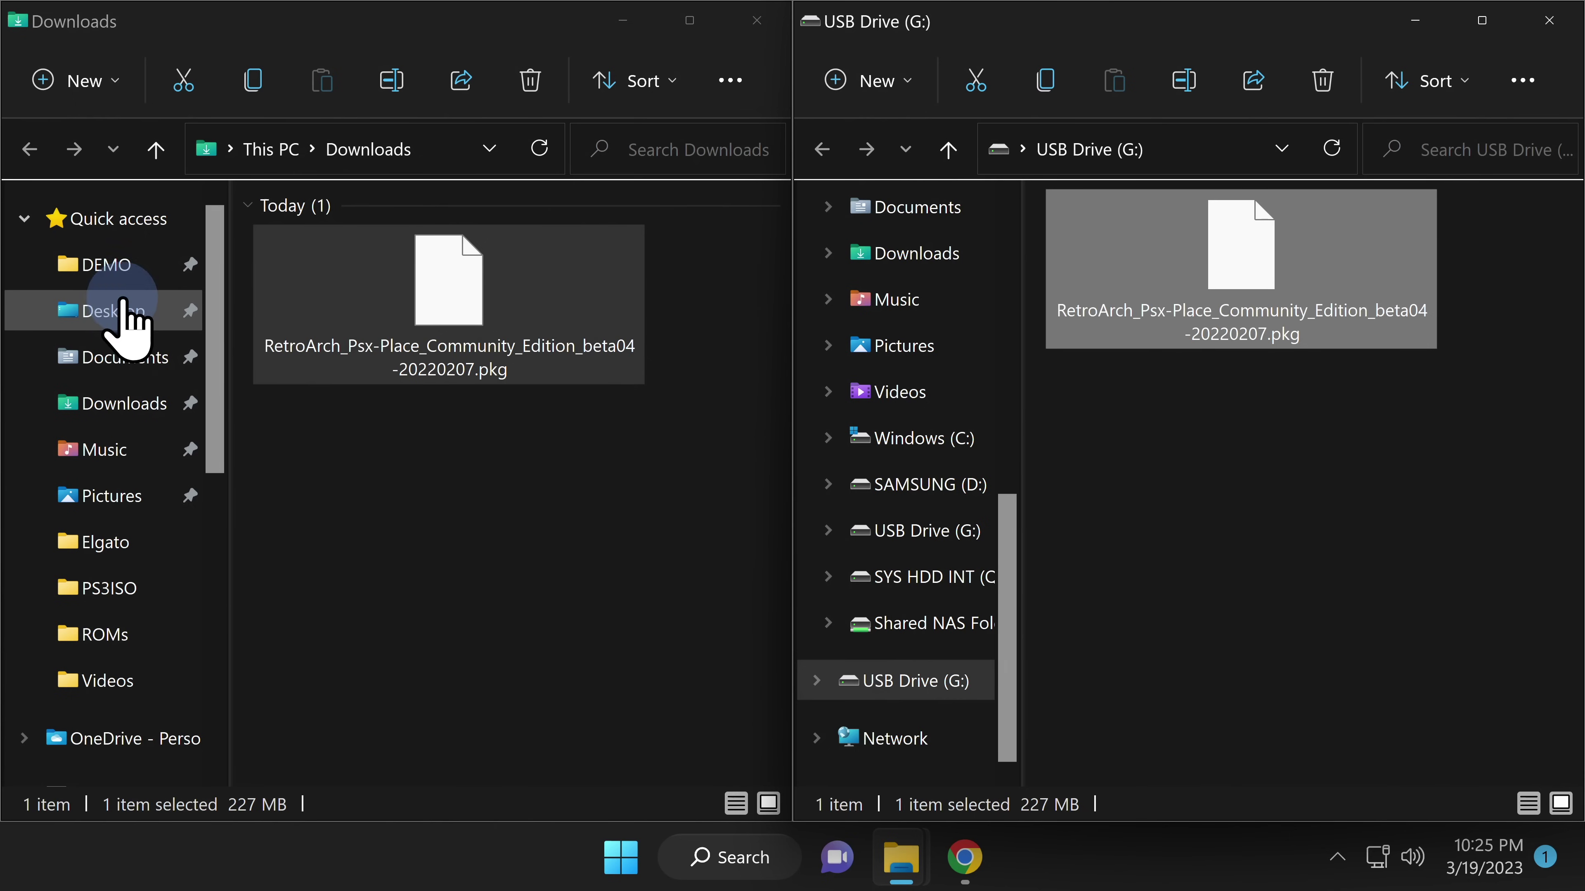
{"action": "left_click", "coordinate": [114, 266]}
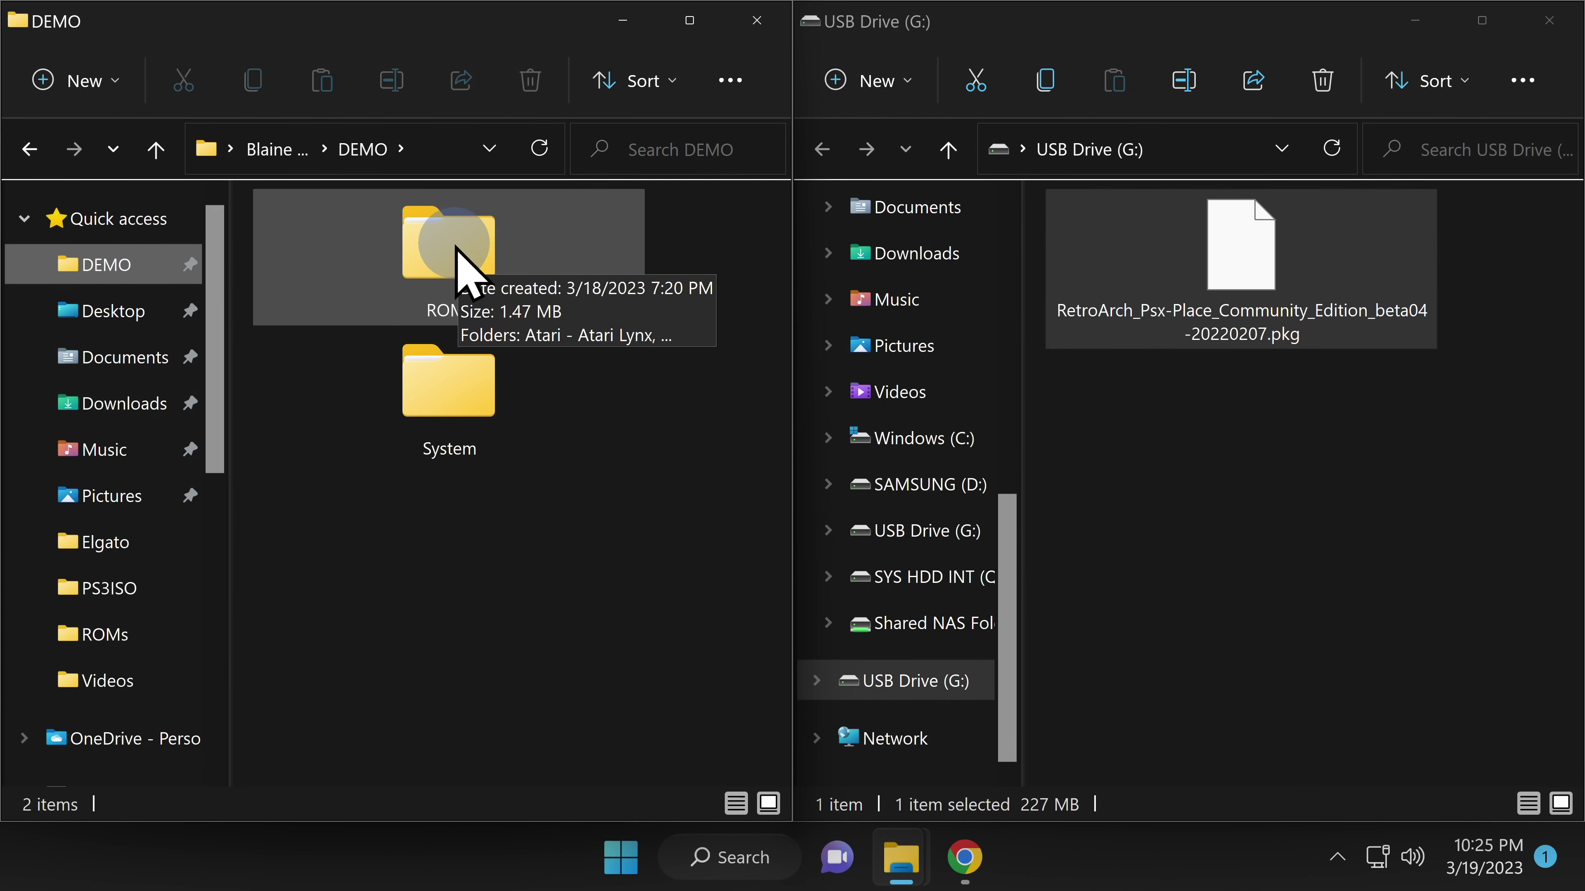
{"action": "double_click", "coordinate": [458, 262]}
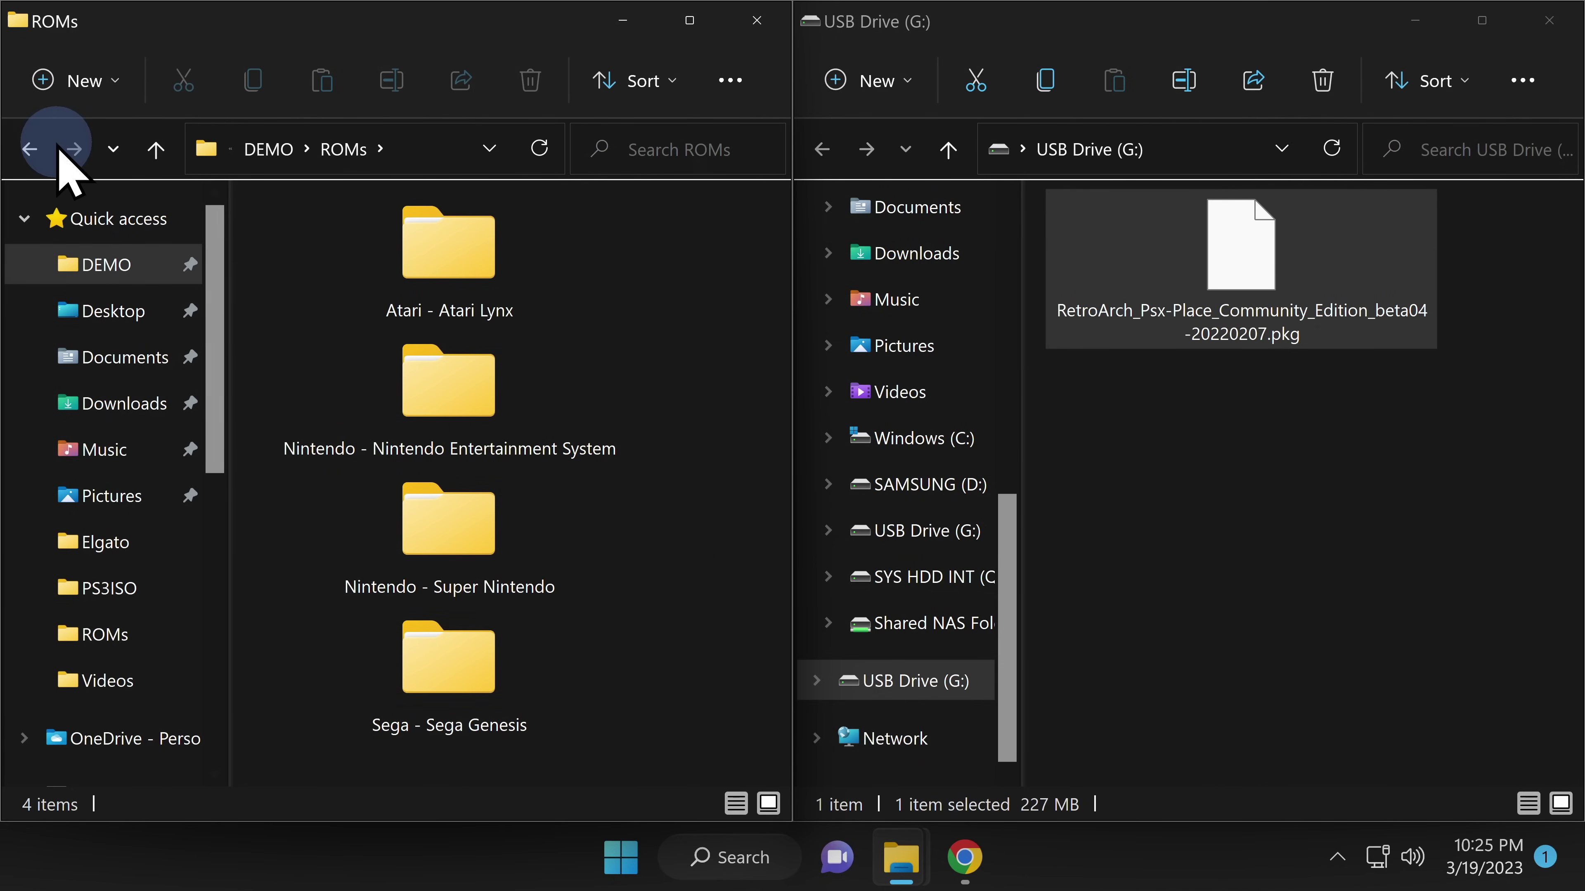
{"action": "left_click", "coordinate": [28, 148]}
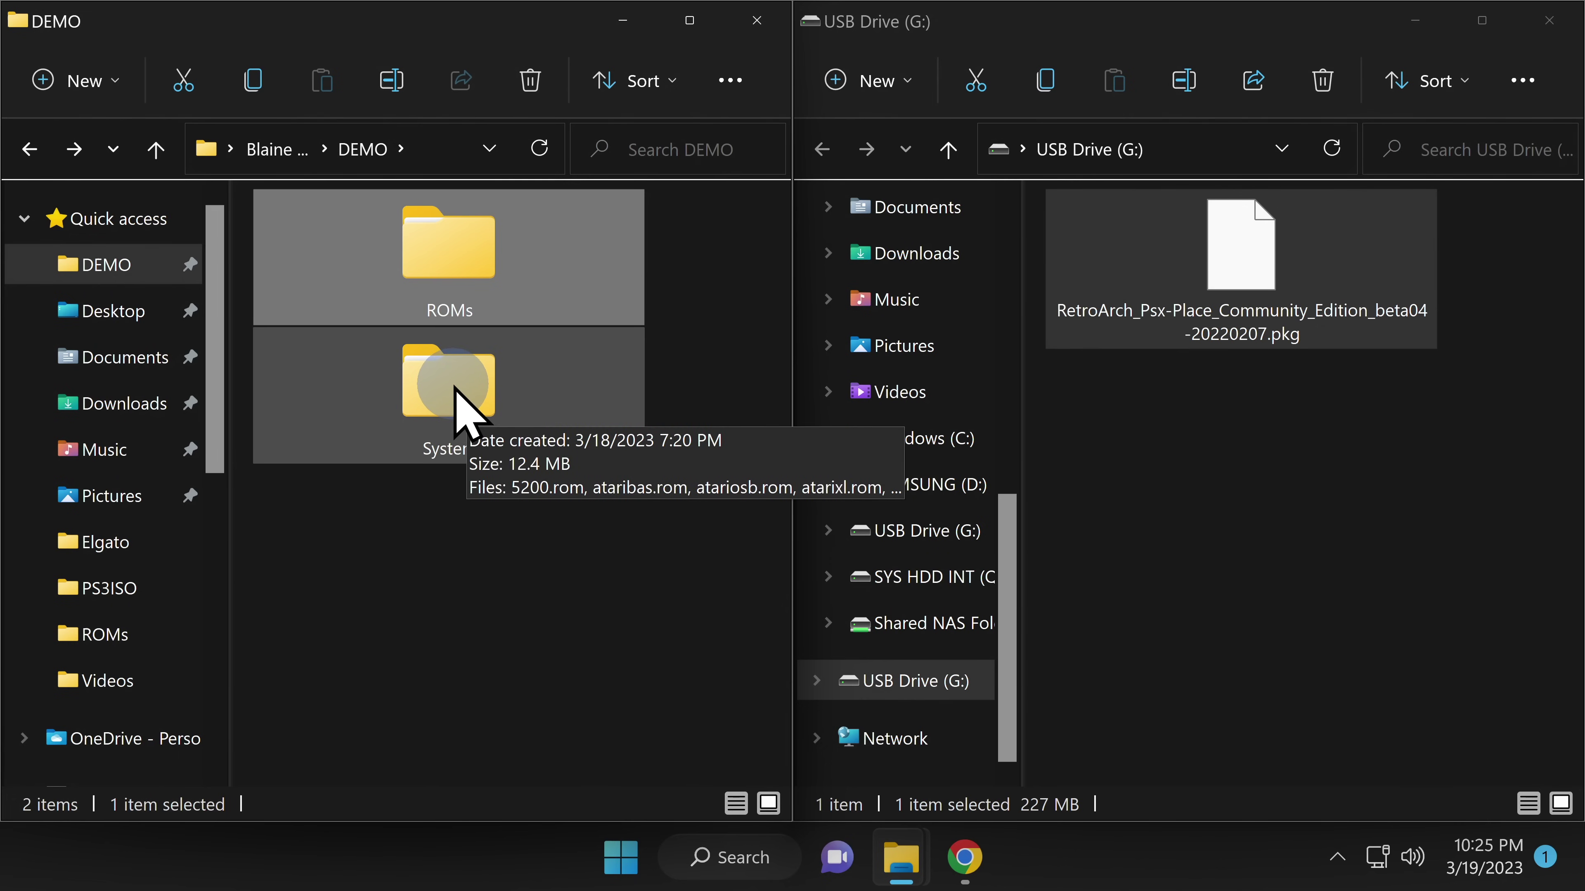
{"action": "double_click", "coordinate": [462, 405]}
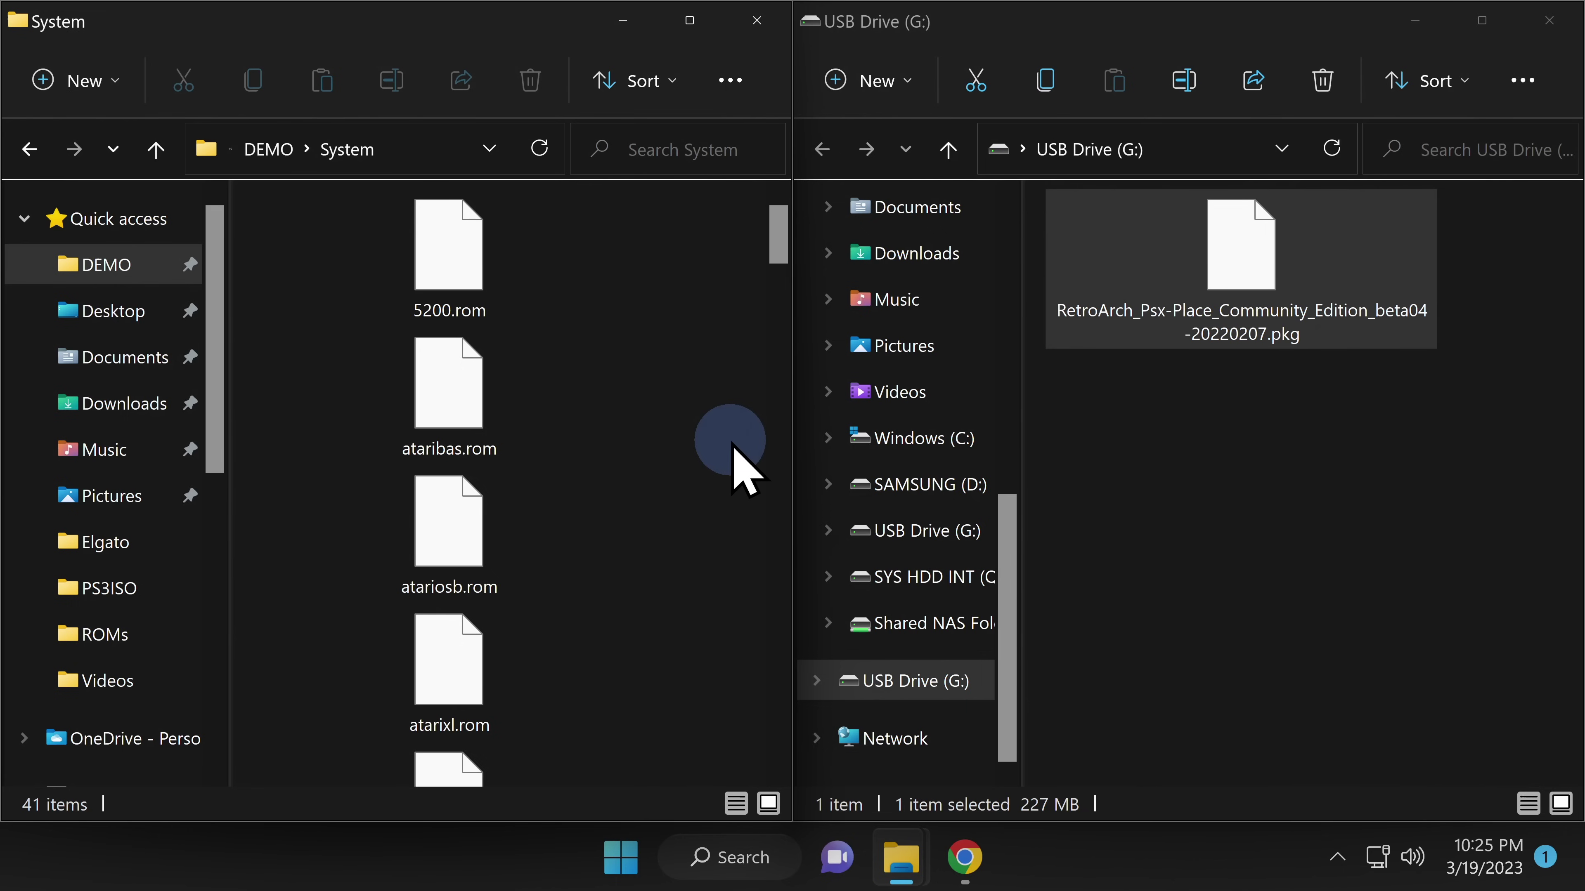
{"action": "left_click", "coordinate": [44, 148]}
{"action": "left_click", "coordinate": [565, 563]}
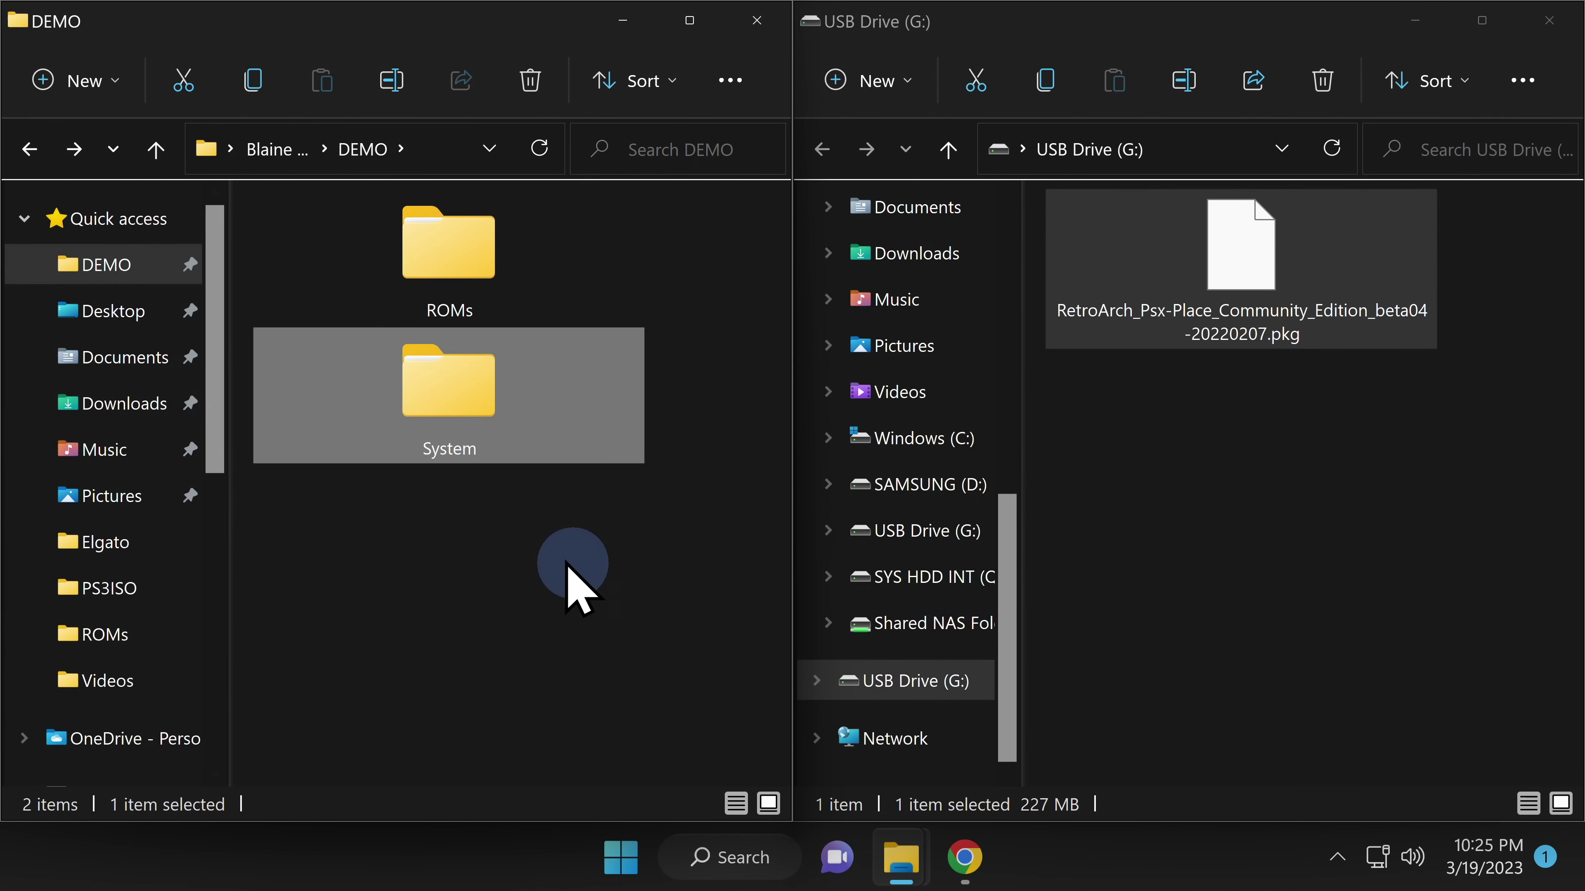
{"action": "left_click_drag", "start_coordinate": [550, 558], "coordinate": [1195, 447]}
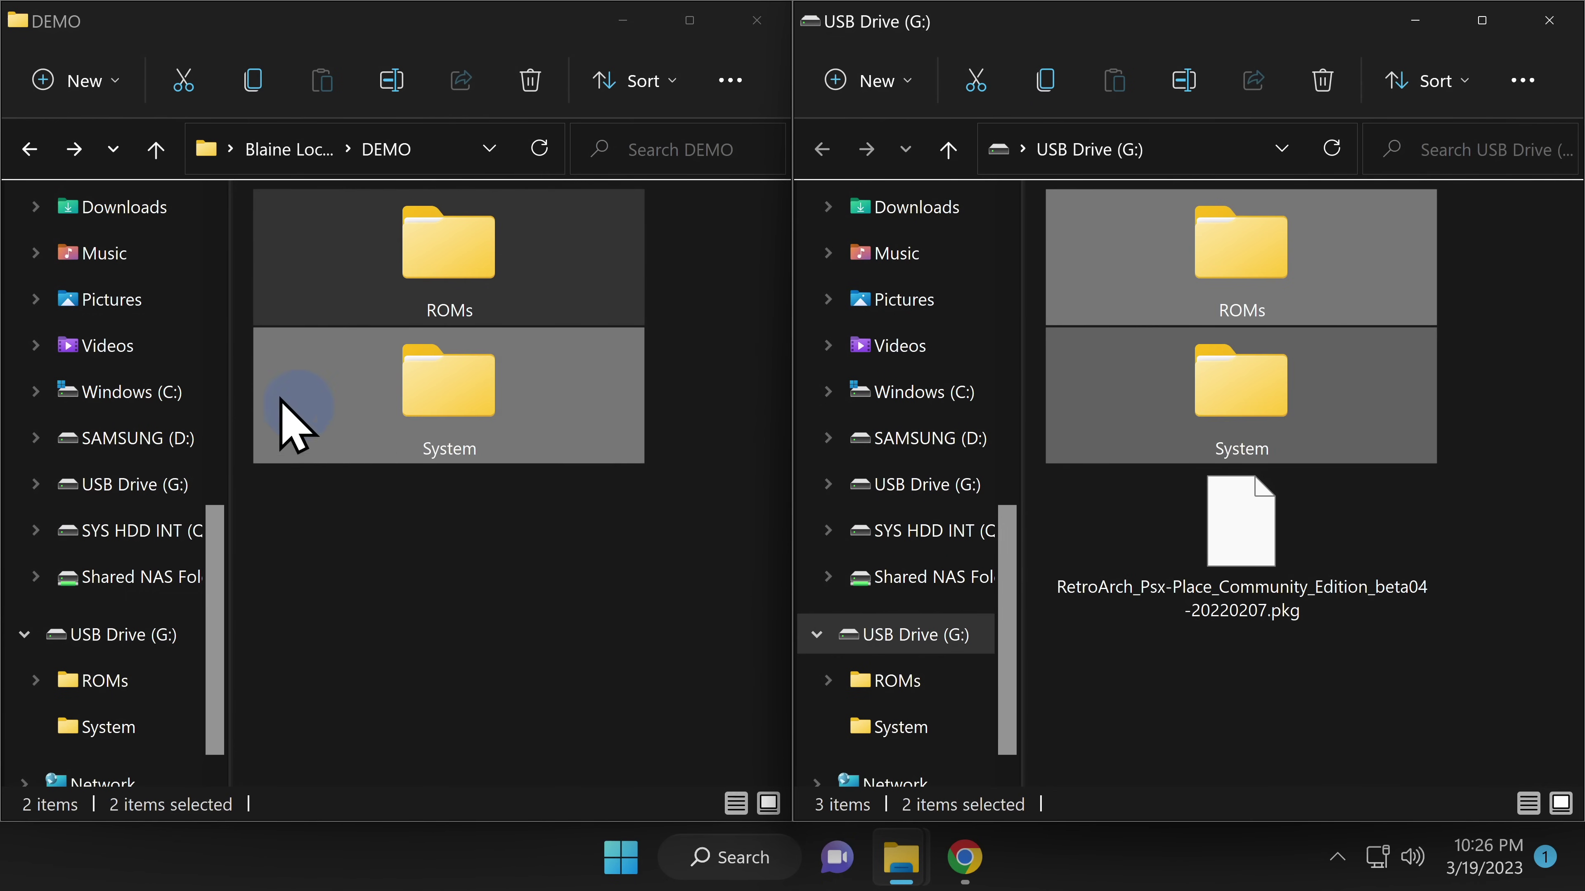
Delete the RetroArch .pkg file from Downloads, and close the Downloads and USB Drive (G:) windows.
{"action": "left_click", "coordinate": [100, 257]}
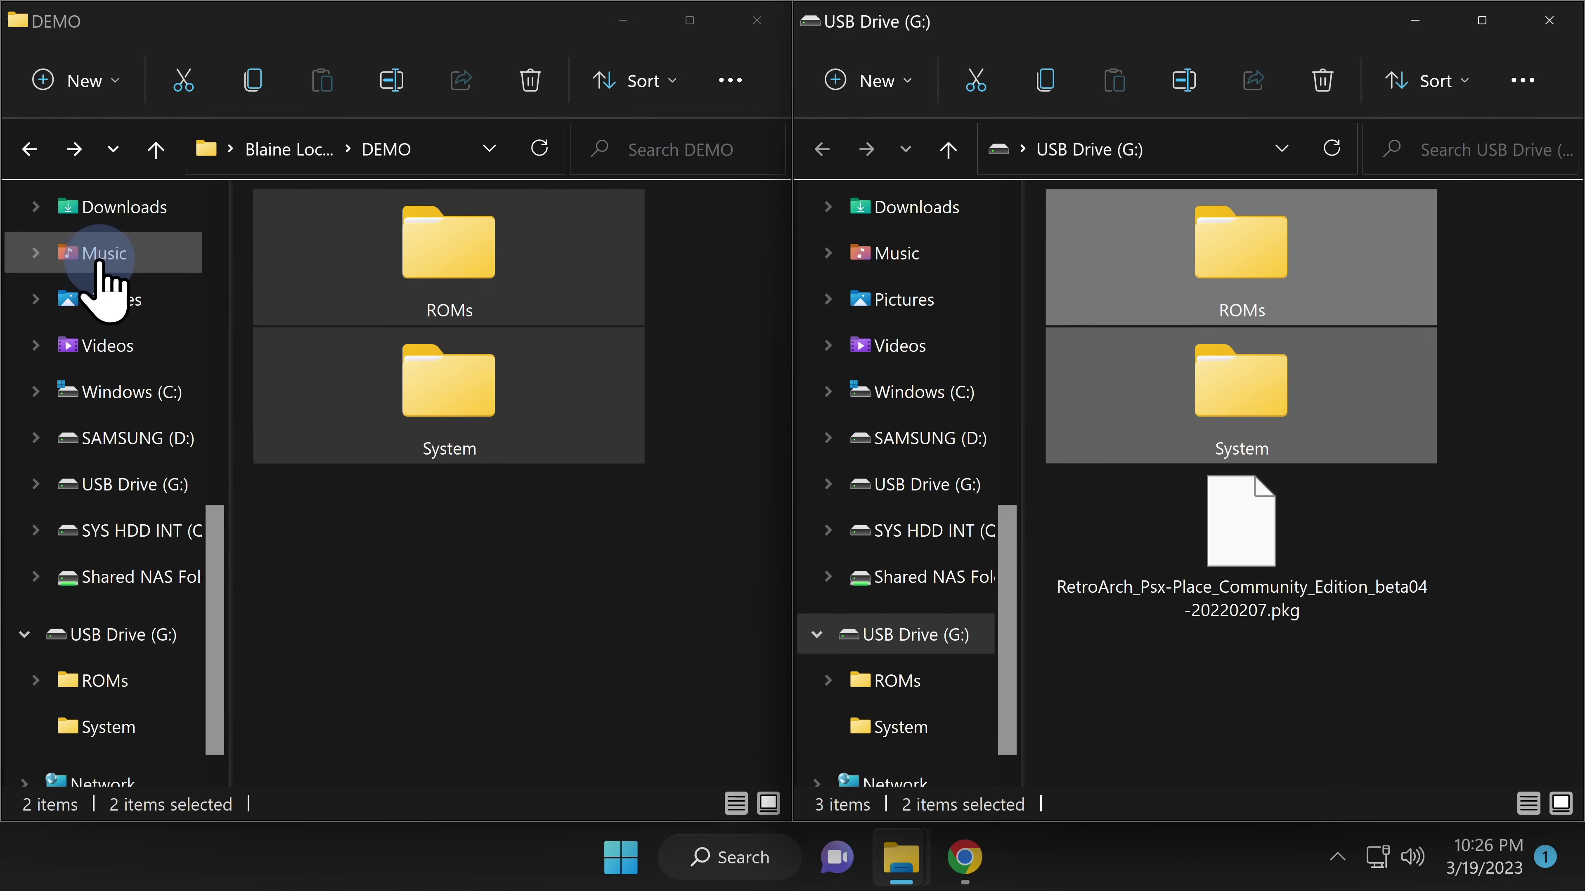
{"action": "left_click", "coordinate": [98, 218]}
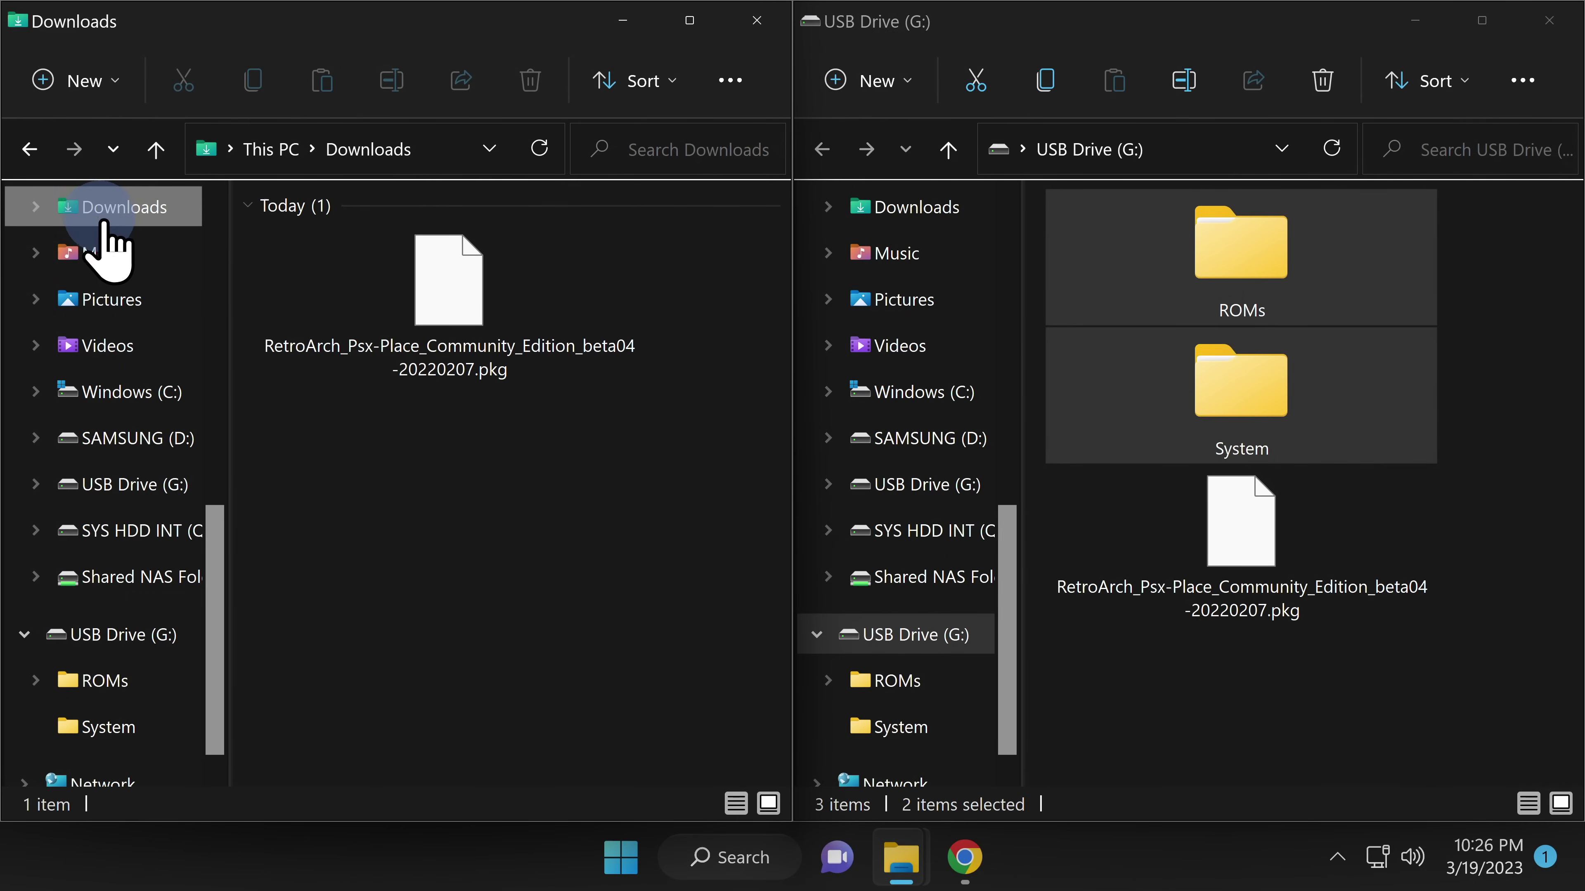
{"action": "left_click", "coordinate": [400, 250]}
{"action": "right_click", "coordinate": [440, 294]}
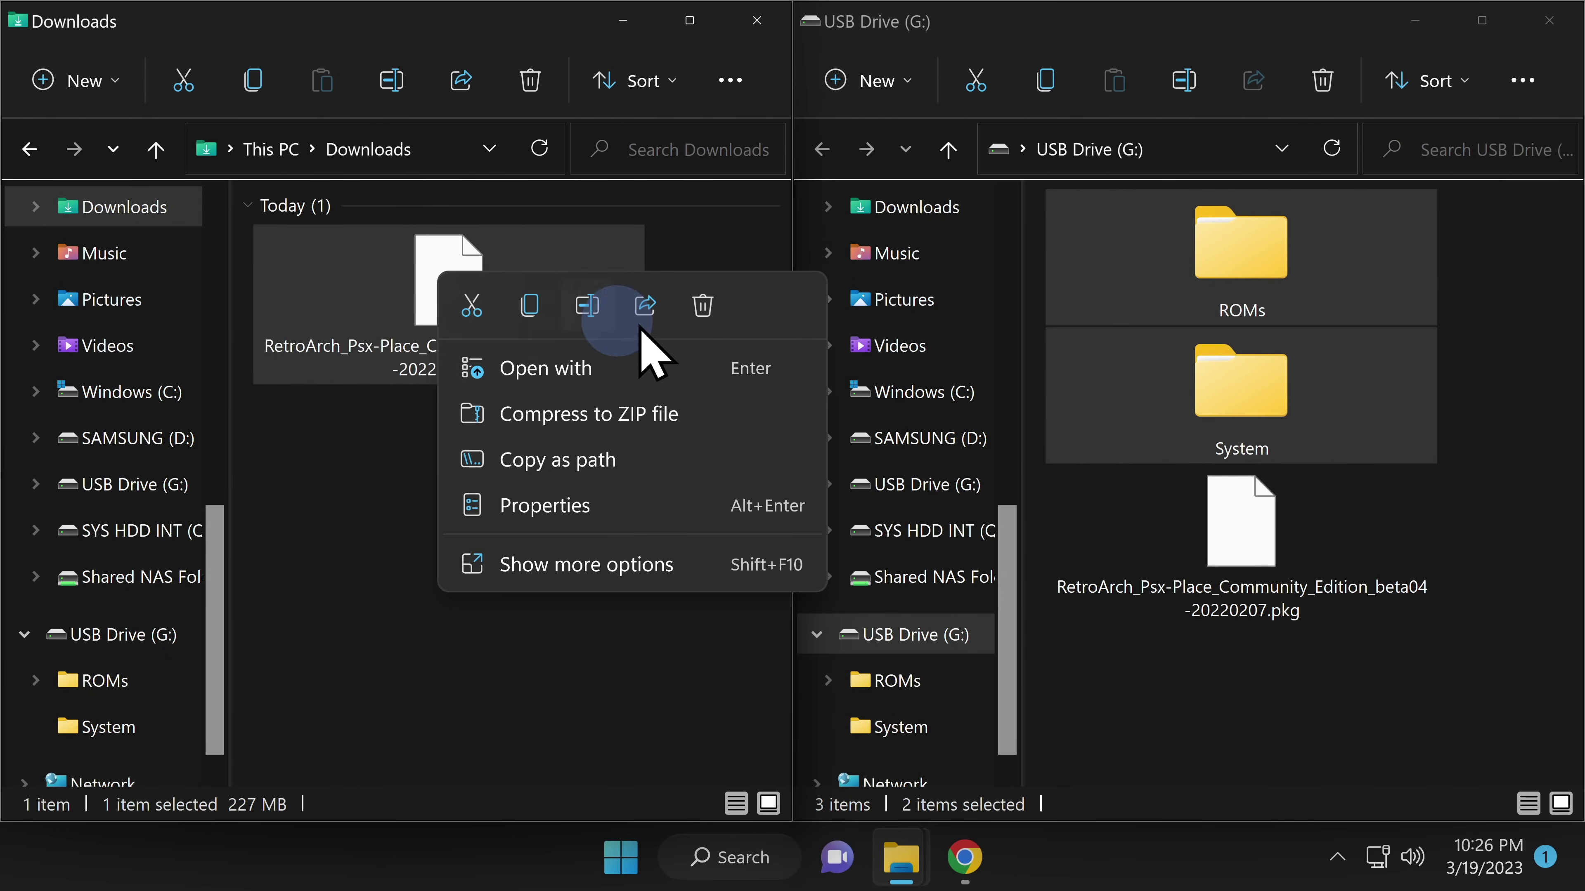
{"action": "left_click", "coordinate": [701, 305]}
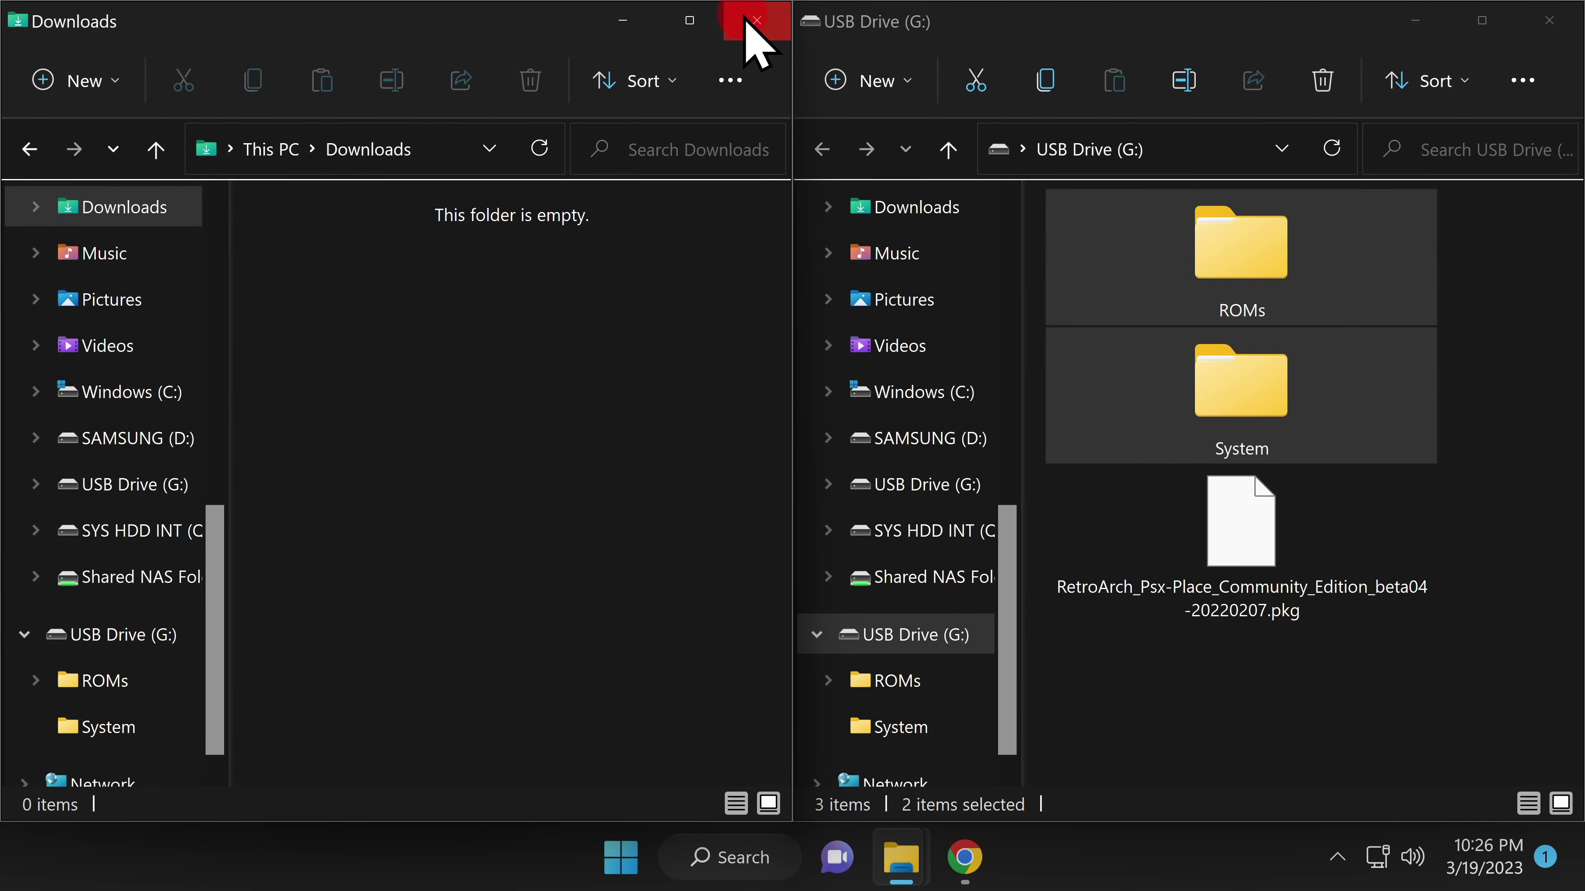
{"action": "left_click", "coordinate": [755, 20]}
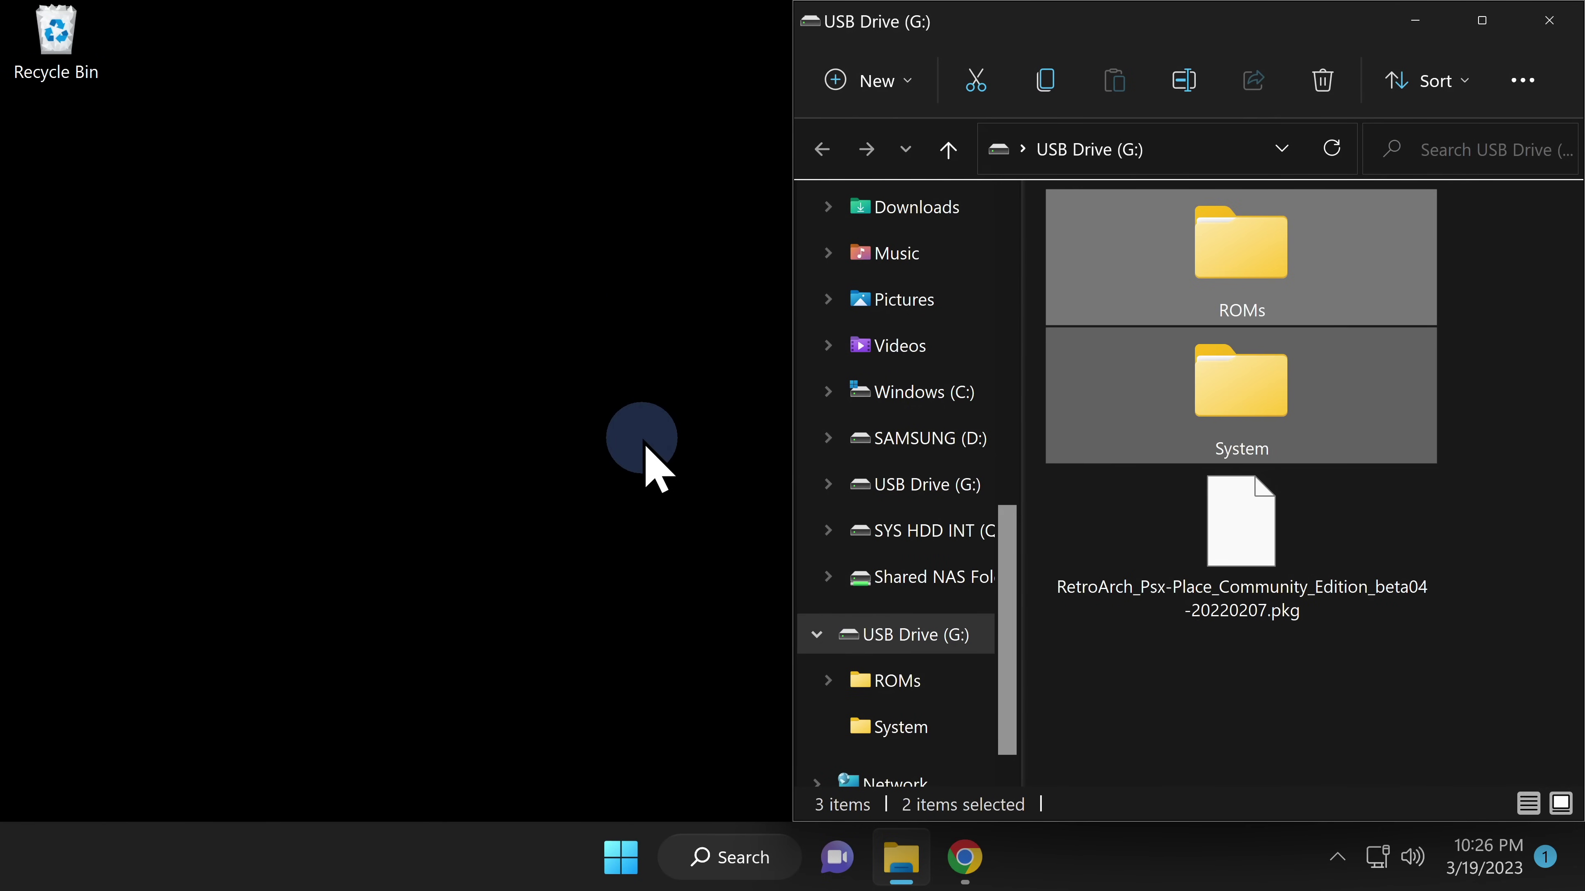
{"action": "key", "text": "alt+F4"}
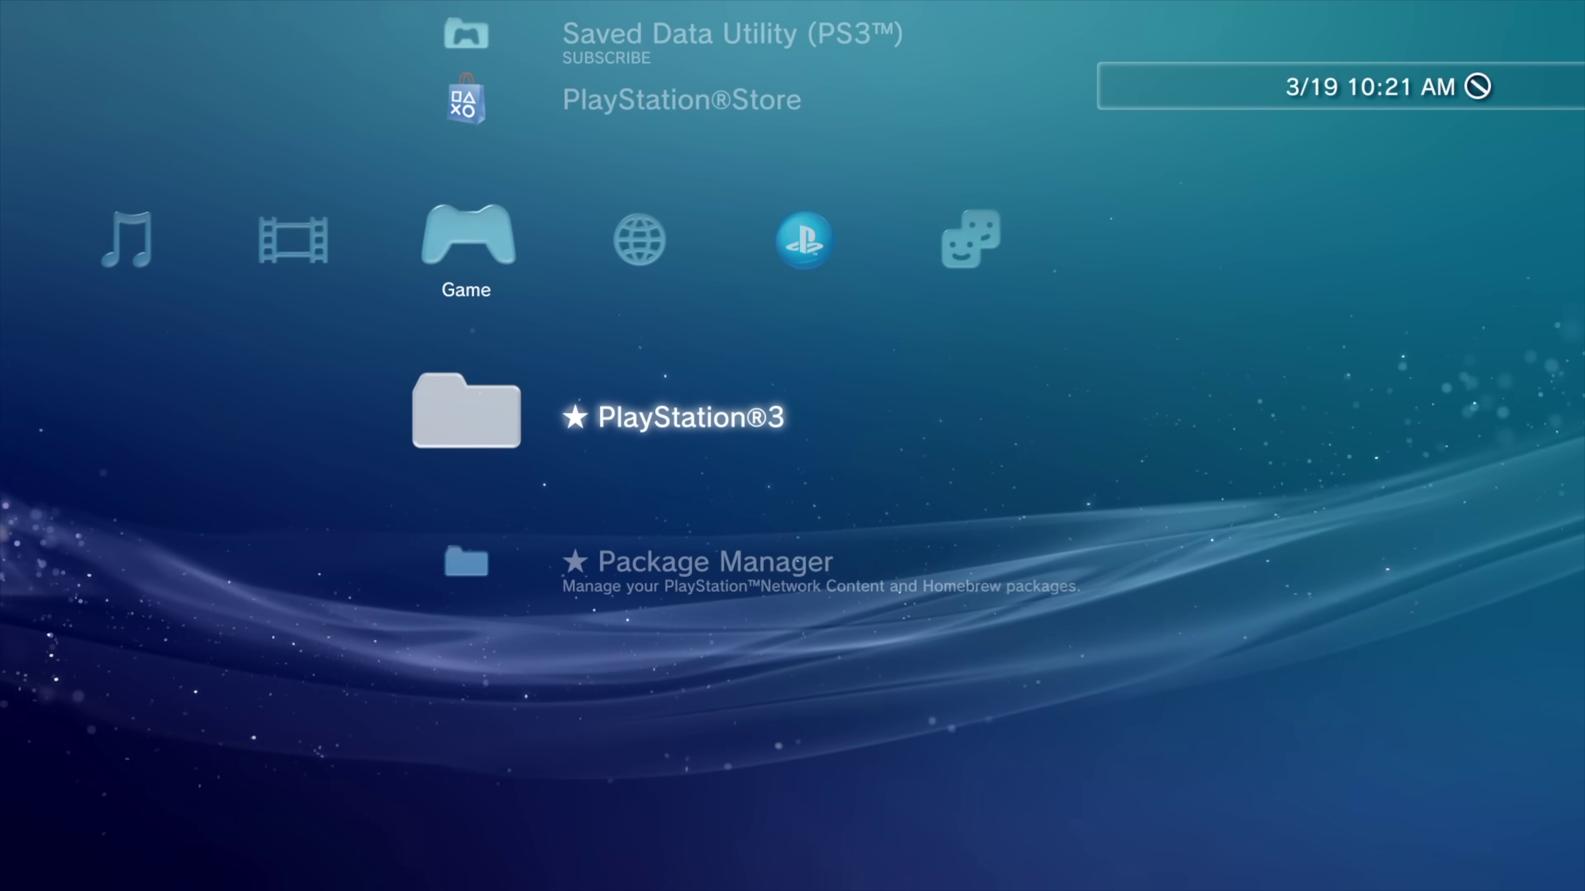
Install the RetroArch Community Edition .pkg from the root of the storage device through Package Manager's Standard install source.
{"action": "key", "text": "Down"}
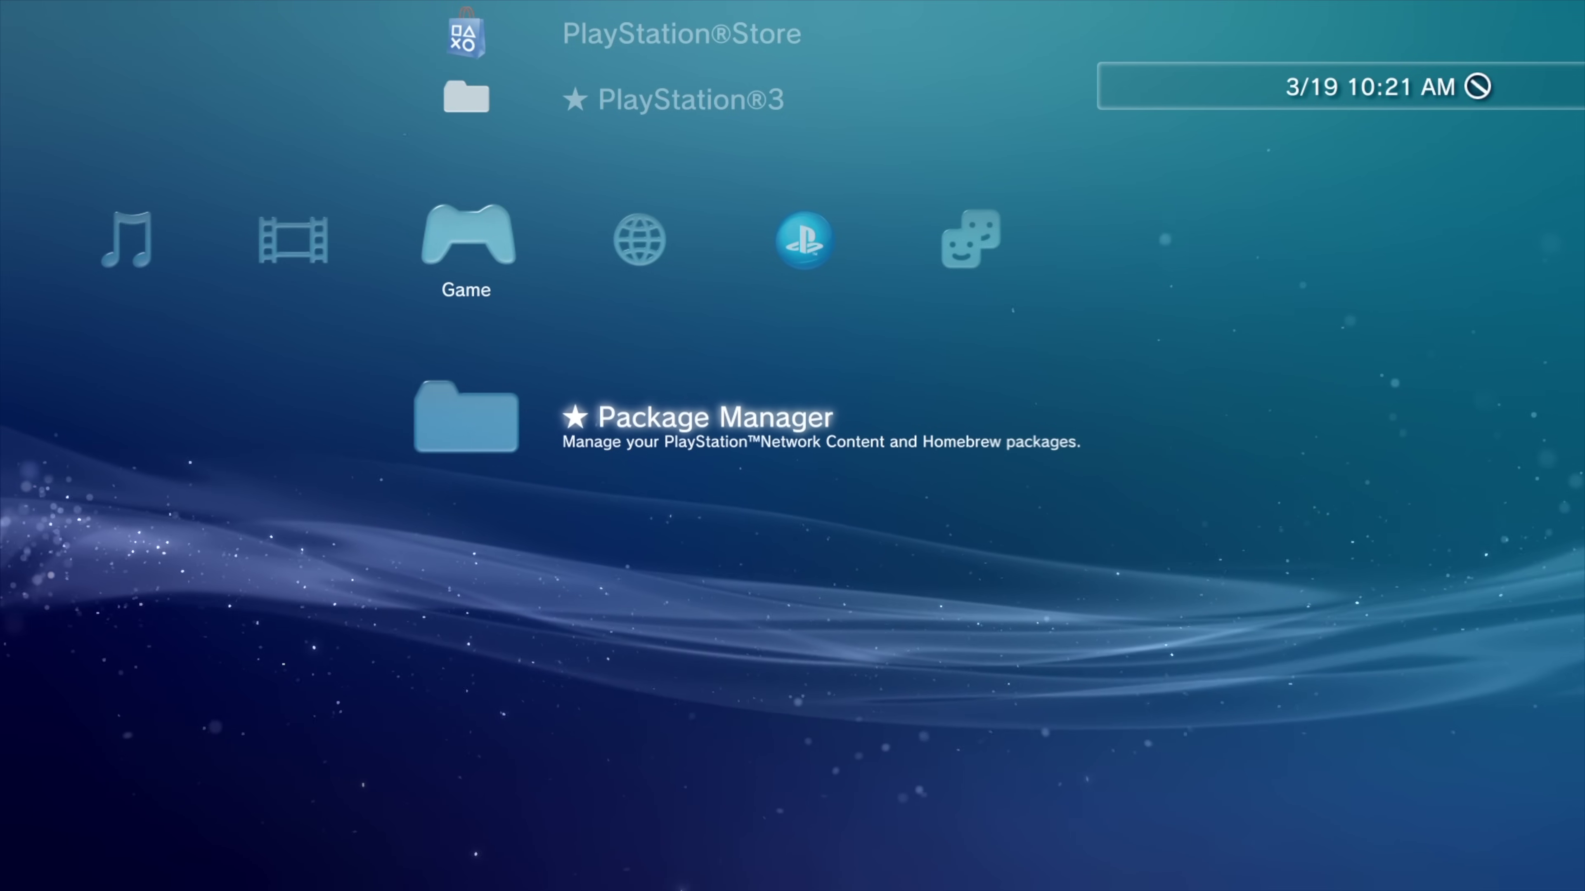
{"action": "key", "text": "Return"}
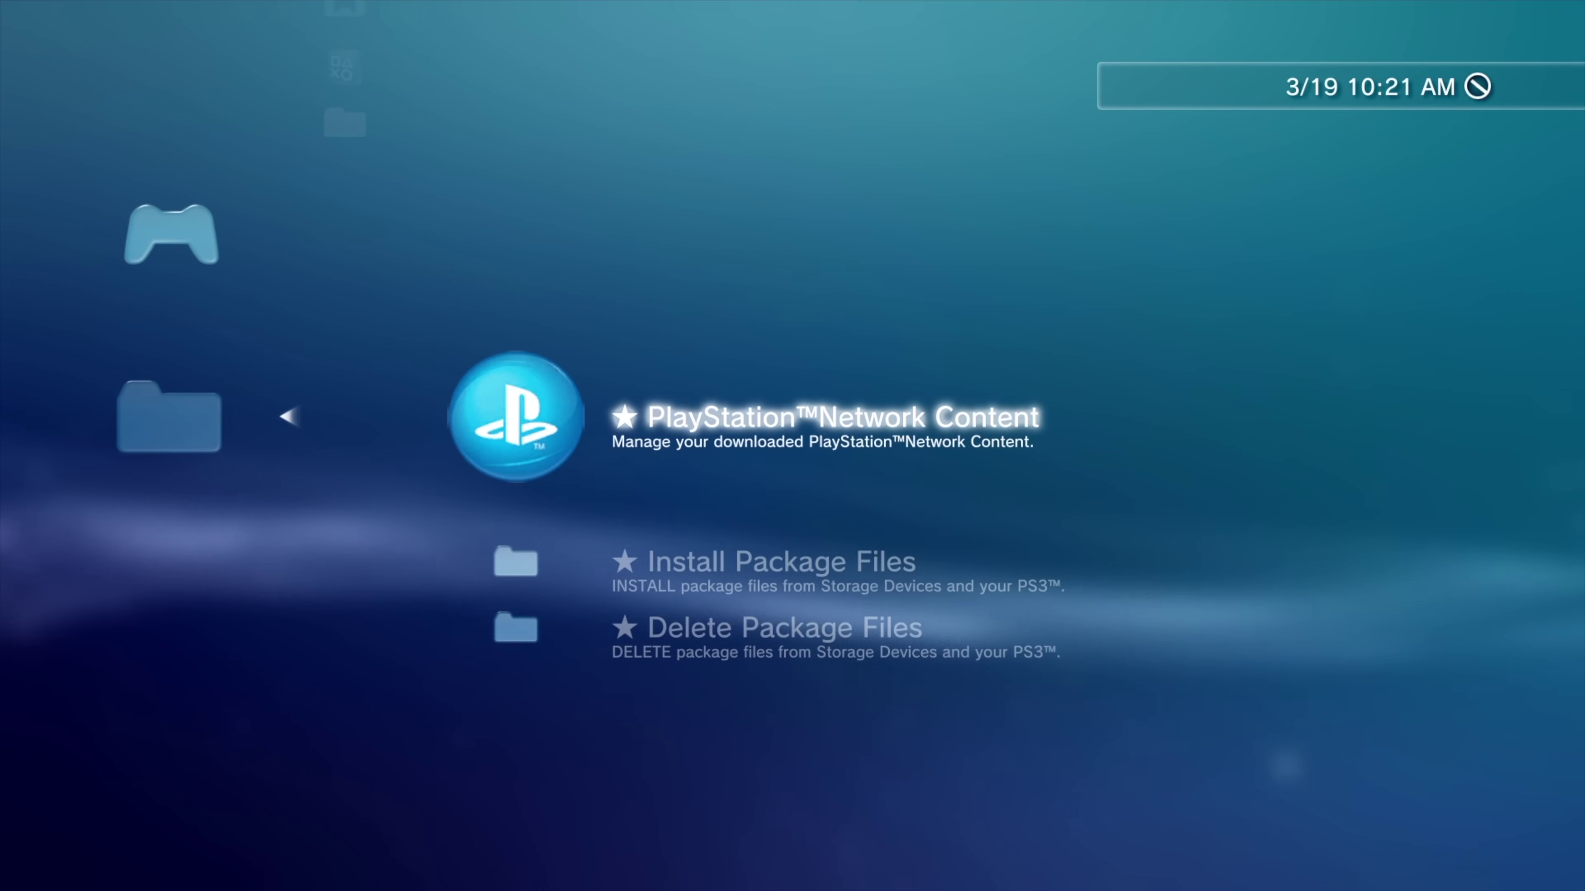
{"action": "key", "text": "Down"}
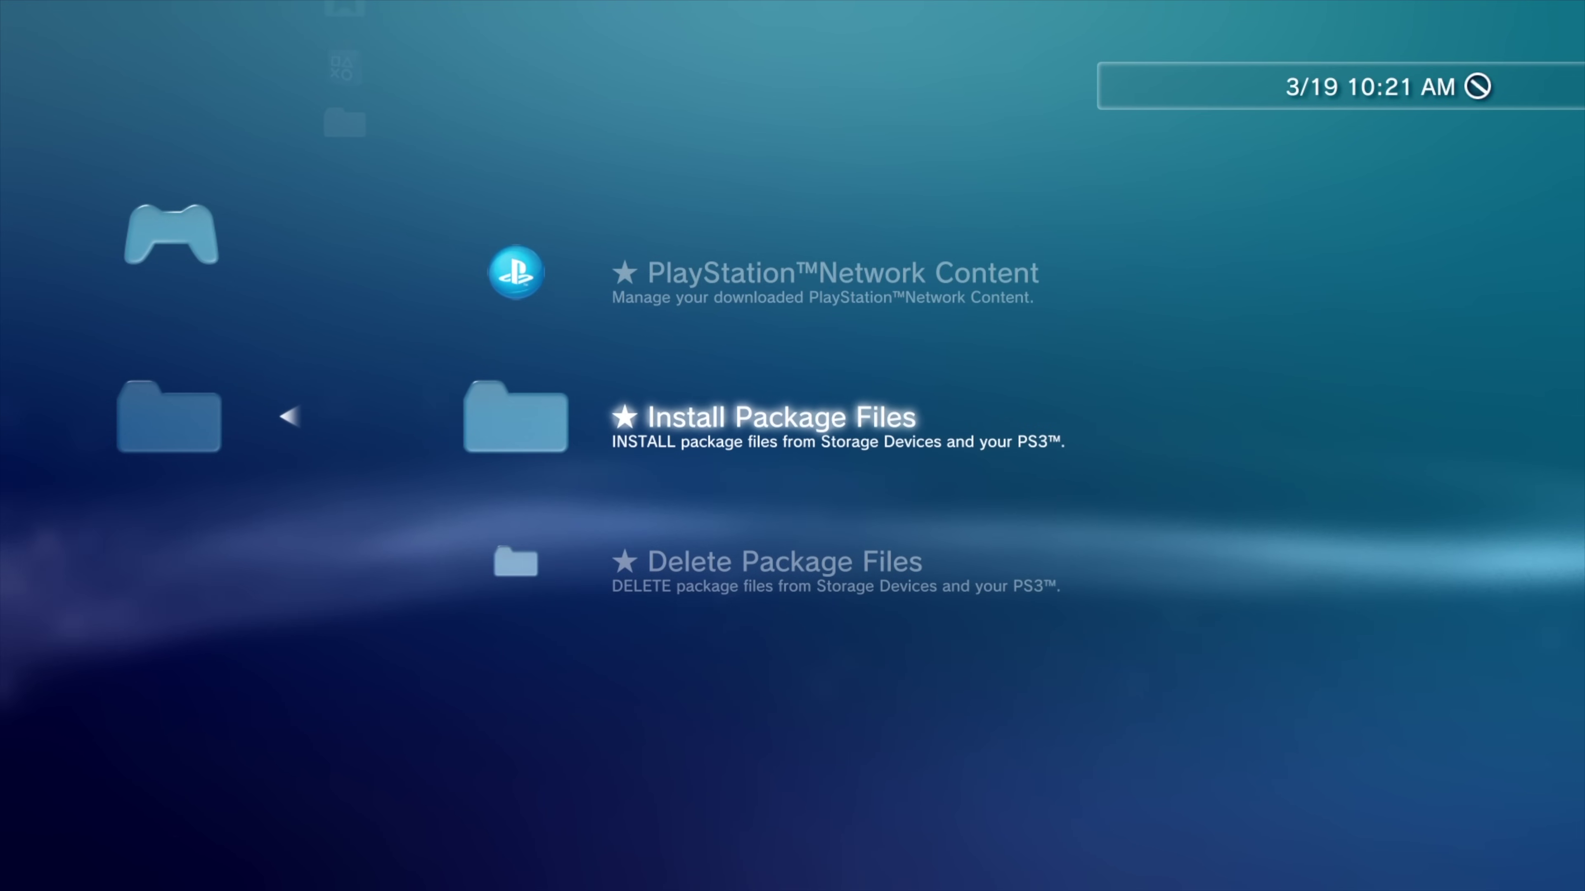
{"action": "key", "text": "Return"}
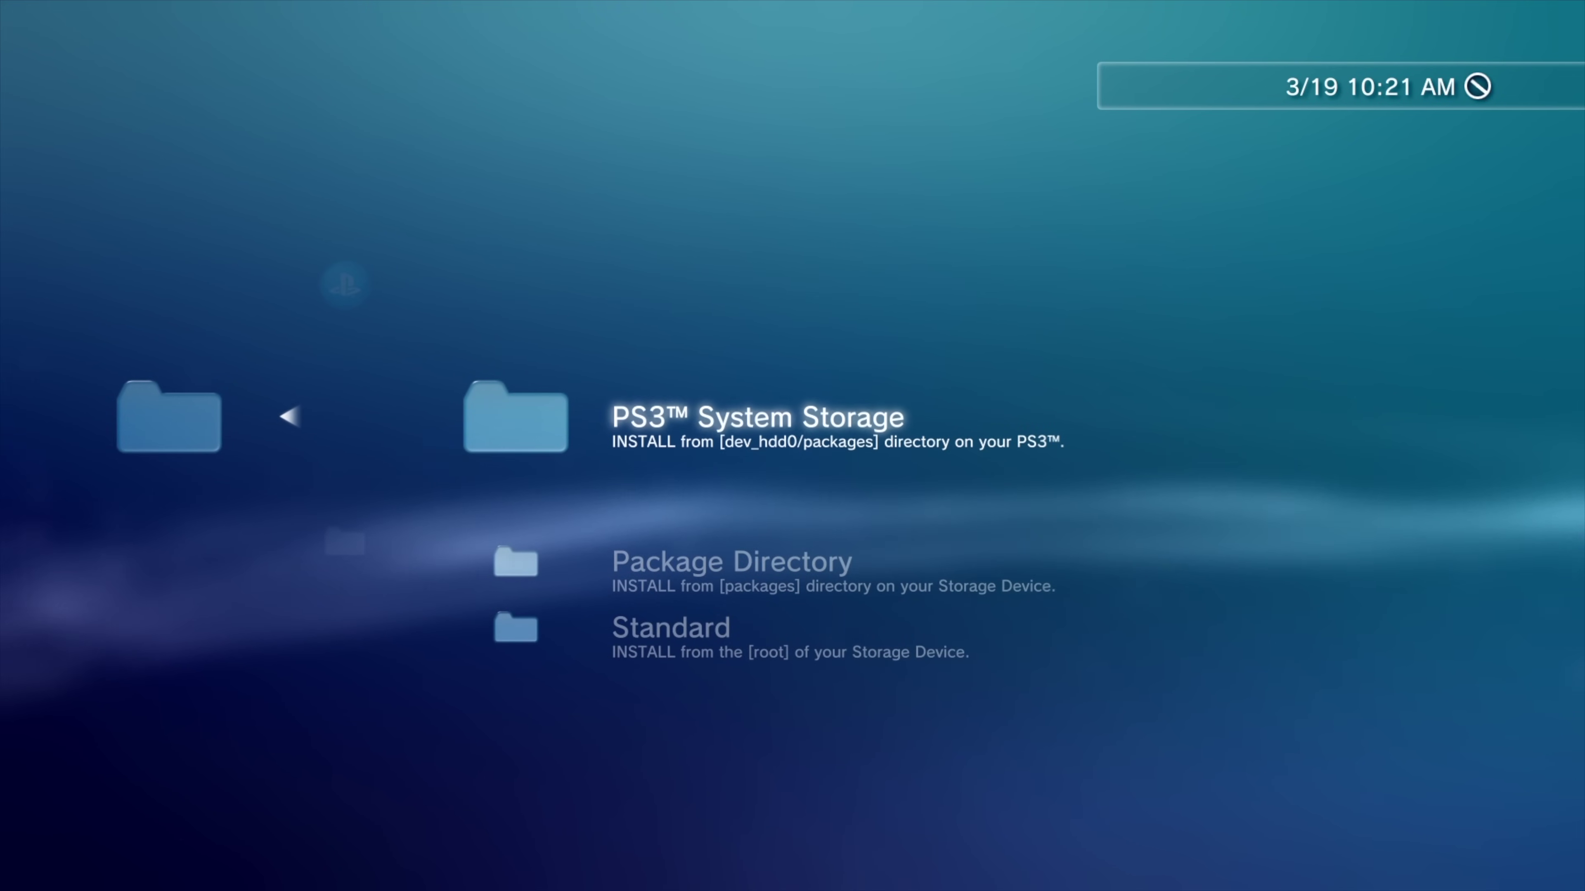
{"action": "key", "text": "Down"}
{"action": "key", "text": "Down"}
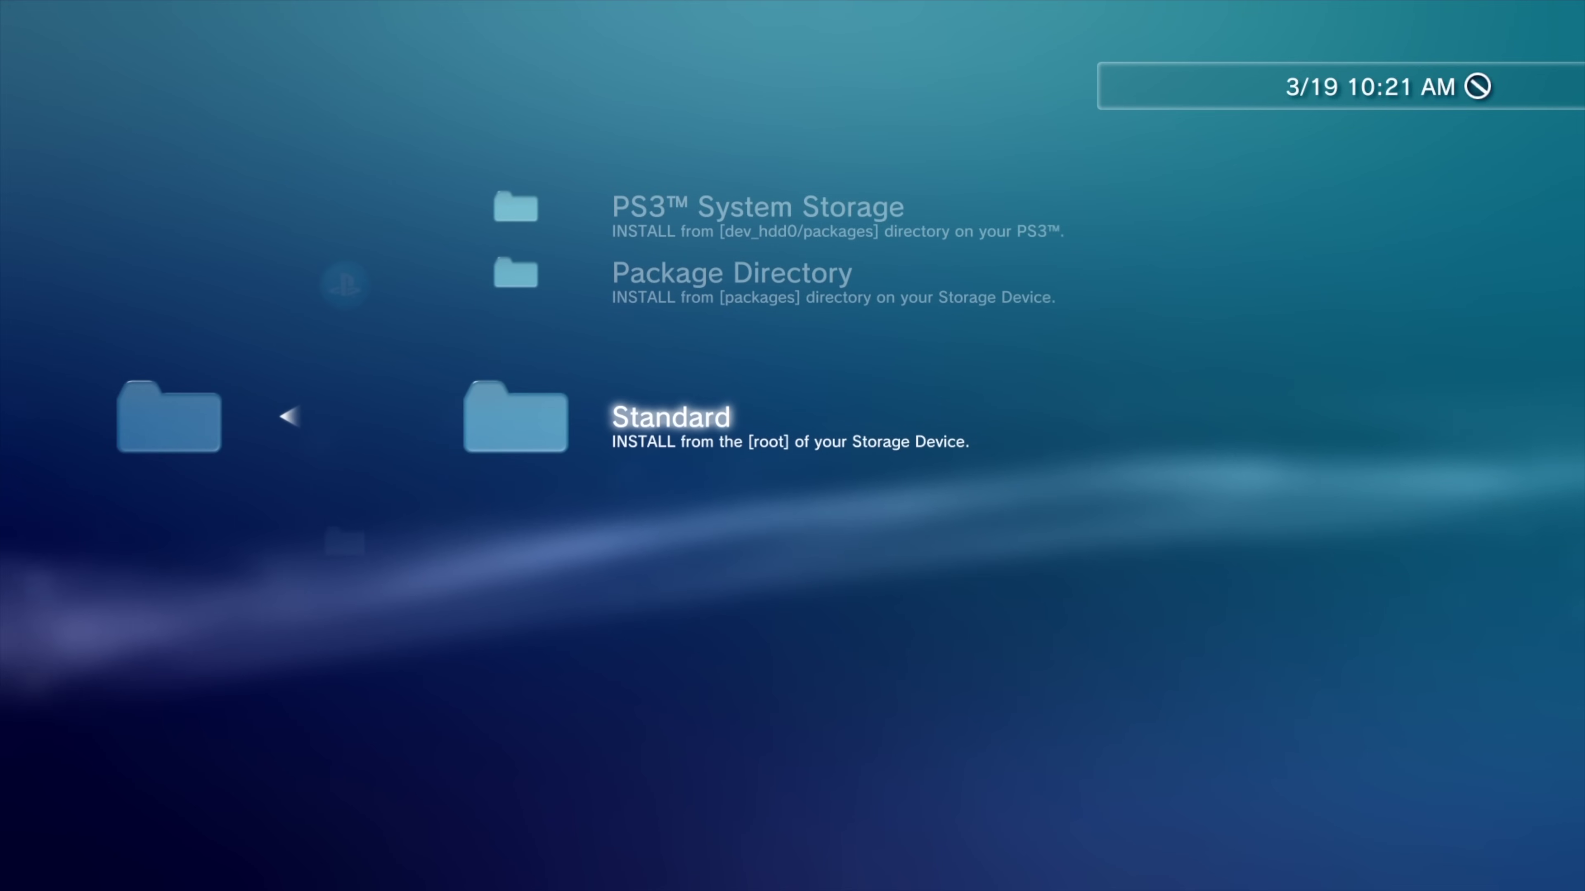
{"action": "key", "text": "Return"}
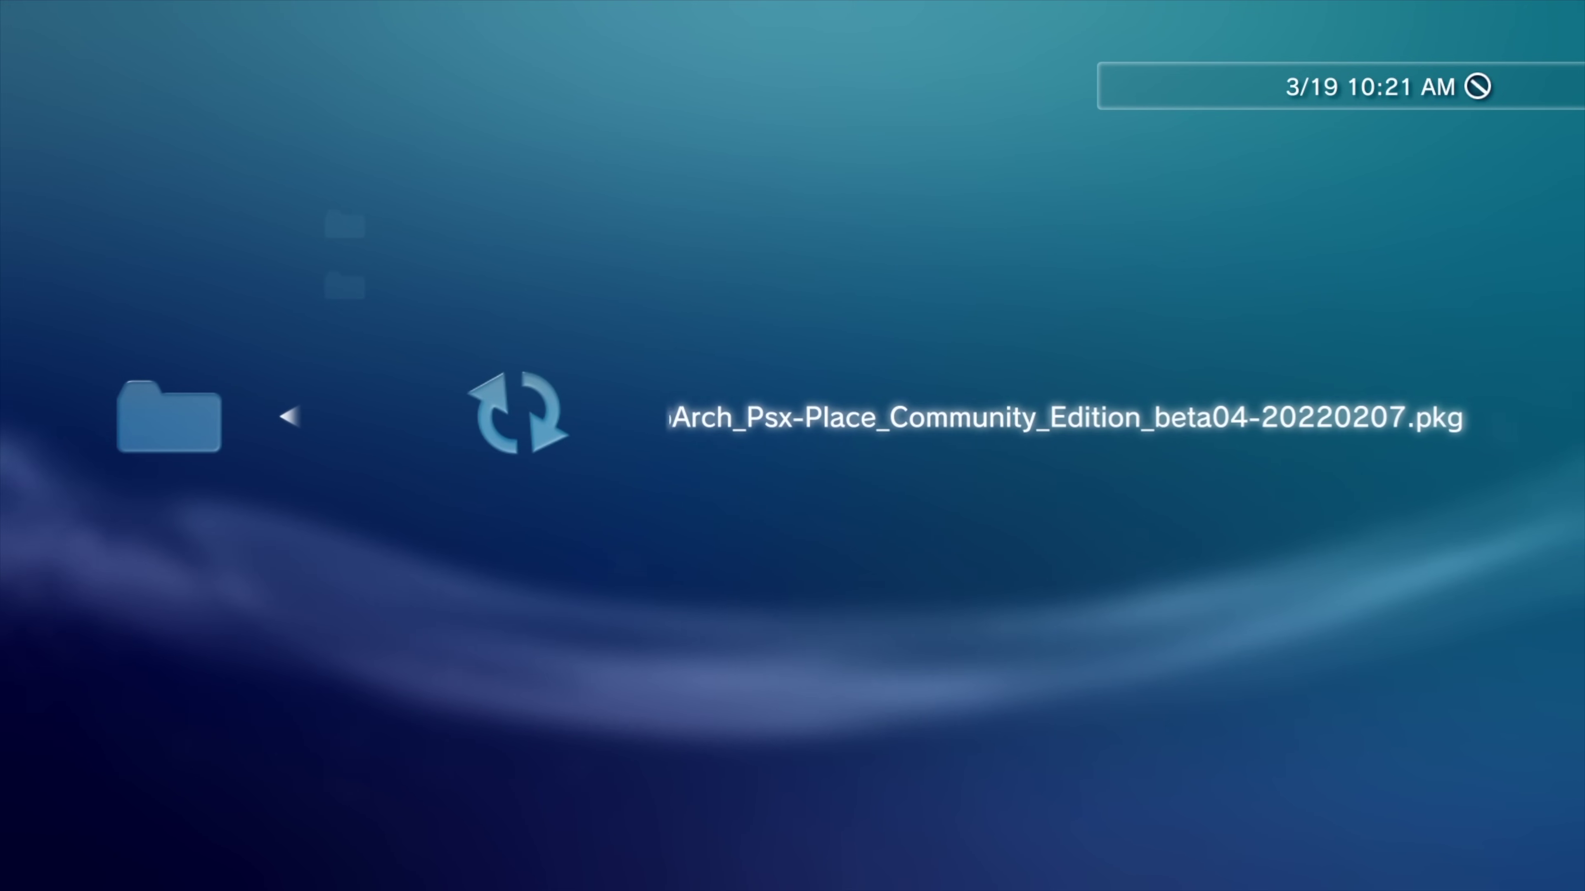
{"action": "key", "text": "Return"}
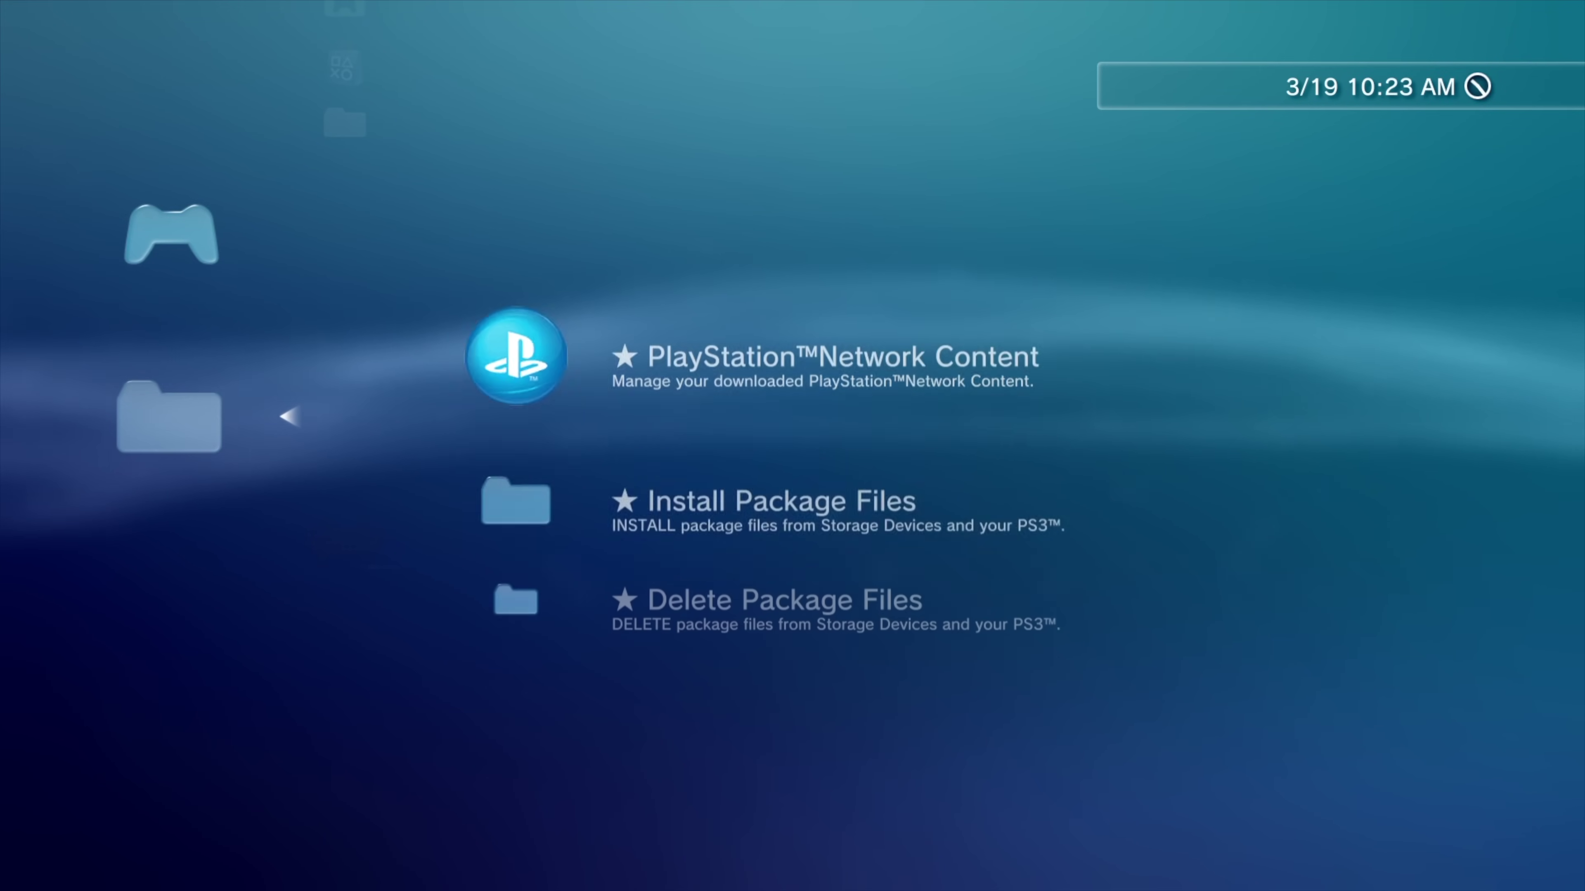
Delete the RetroArch .pkg from the root of the storage device through Package Manager, and return to the Game category.
{"action": "key", "text": "Down"}
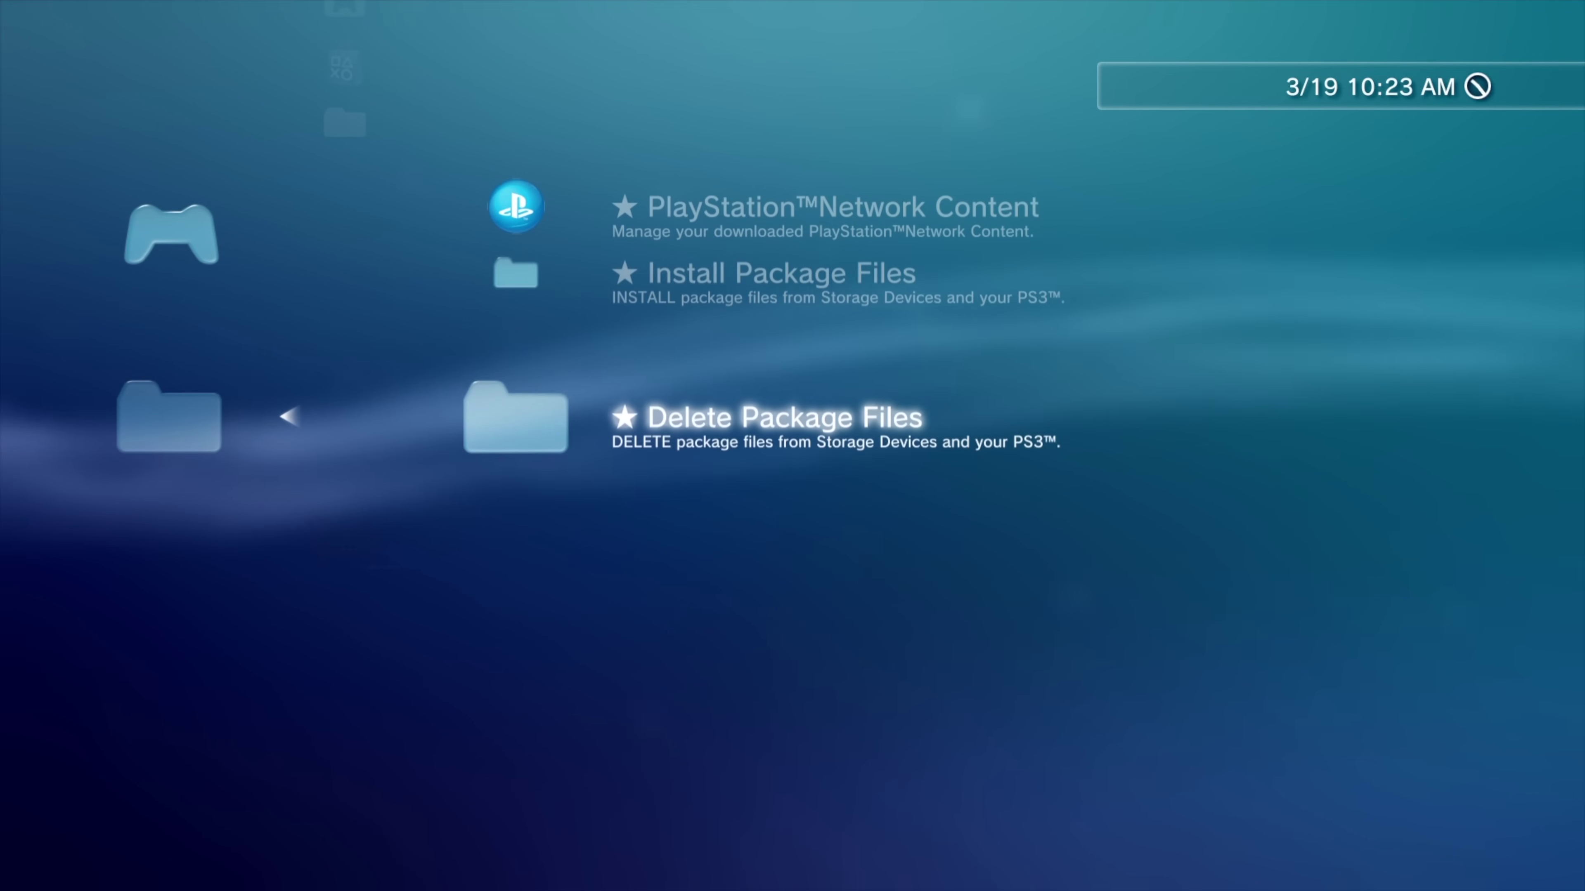
{"action": "key", "text": "Return"}
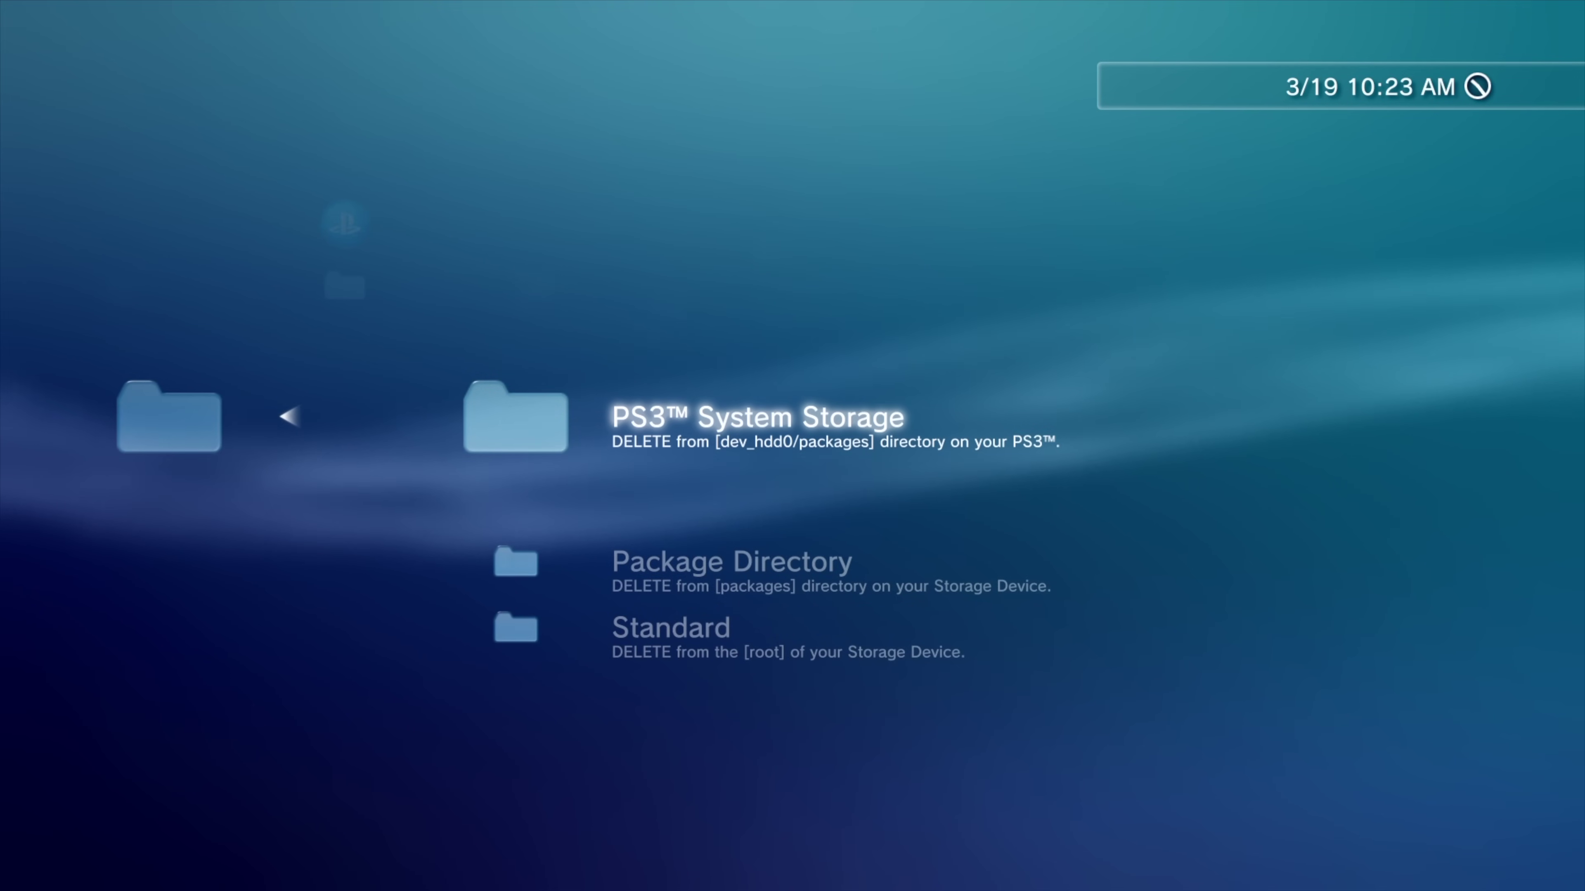
{"action": "key", "text": "Down"}
{"action": "key", "text": "Down"}
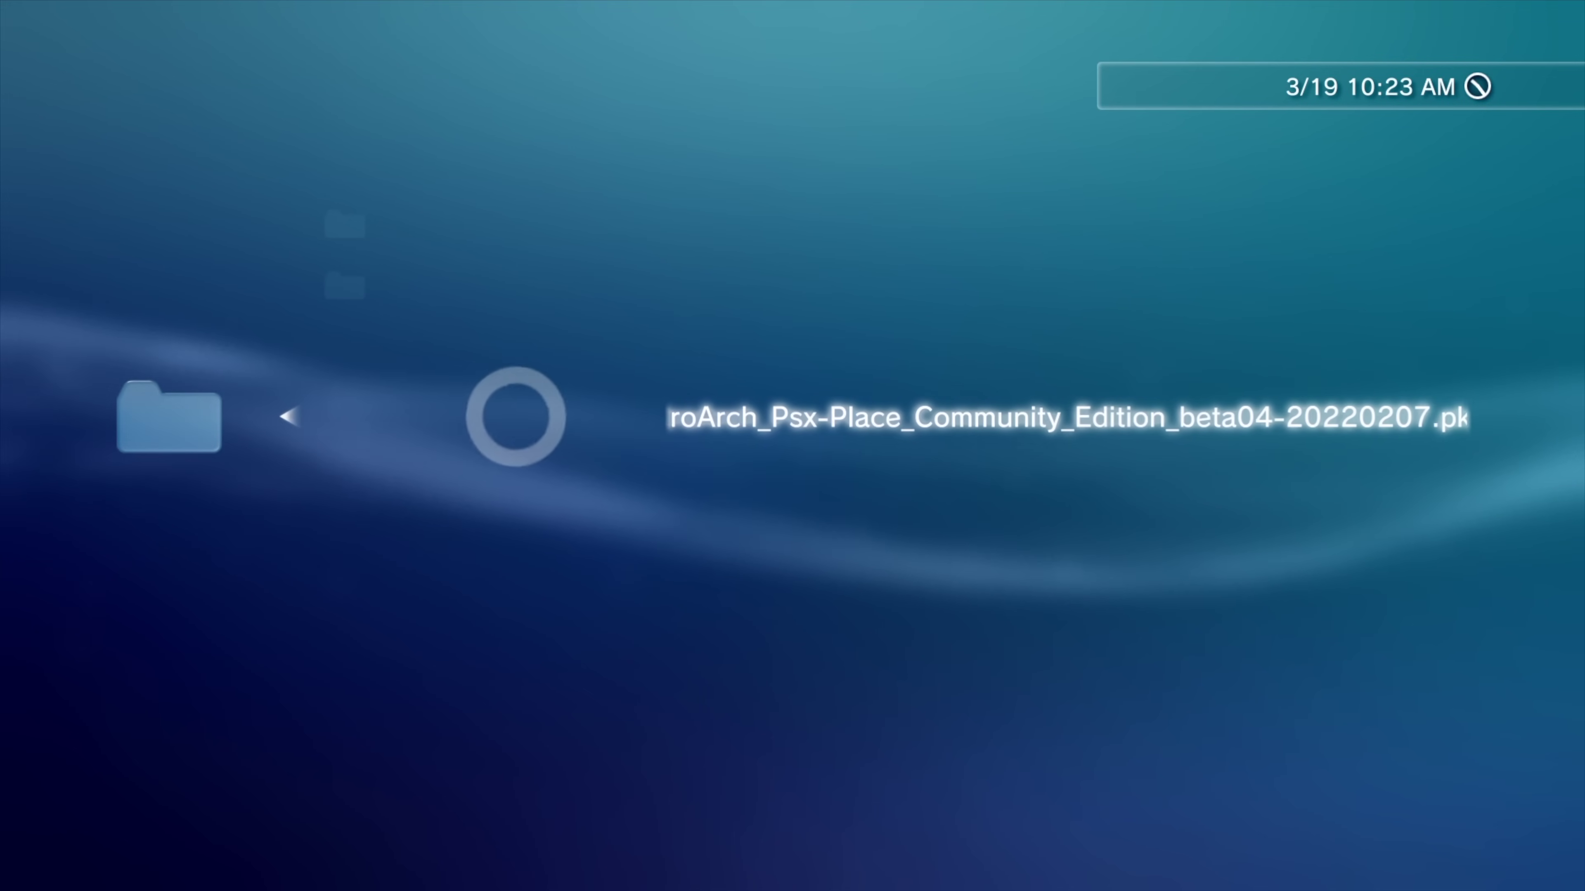
{"action": "key", "text": "v"}
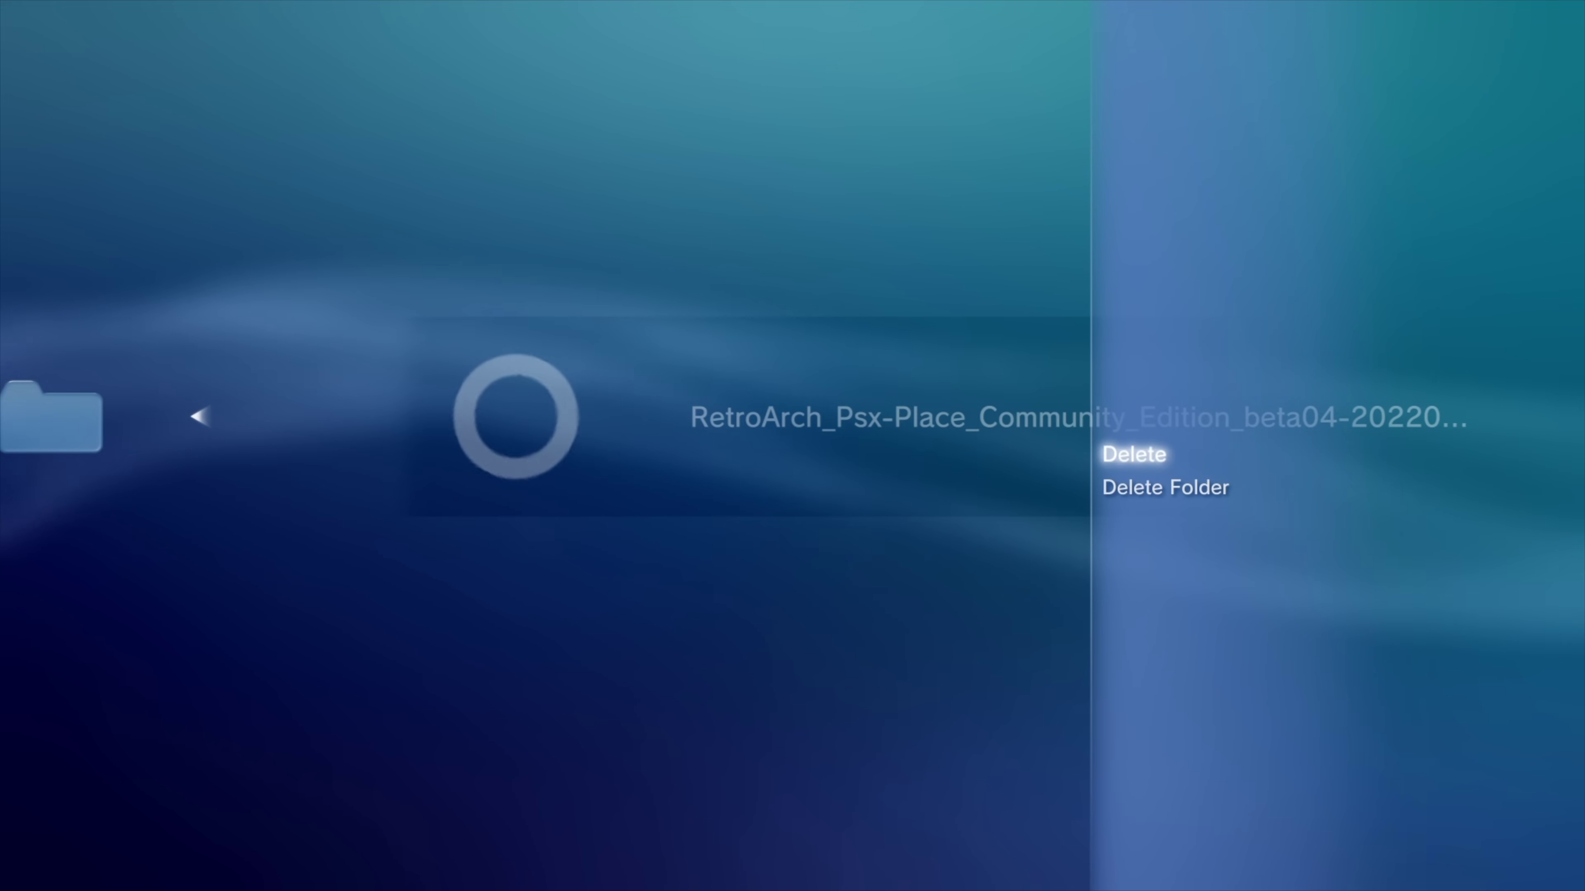
{"action": "key", "text": "c"}
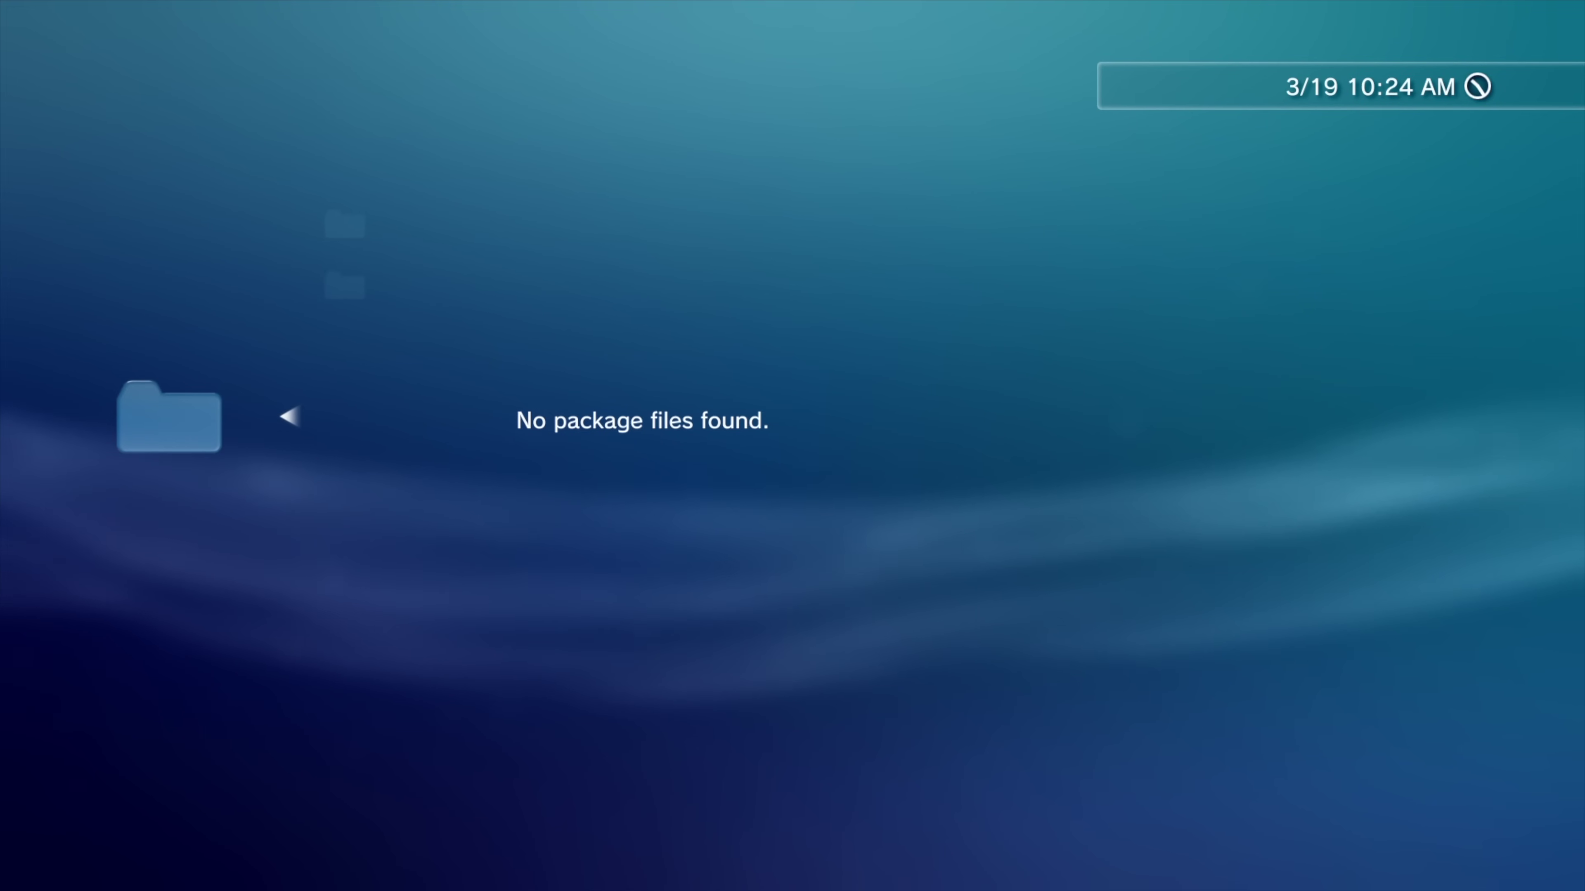
{"action": "key", "text": "Escape"}
{"action": "key", "text": "Escape"}
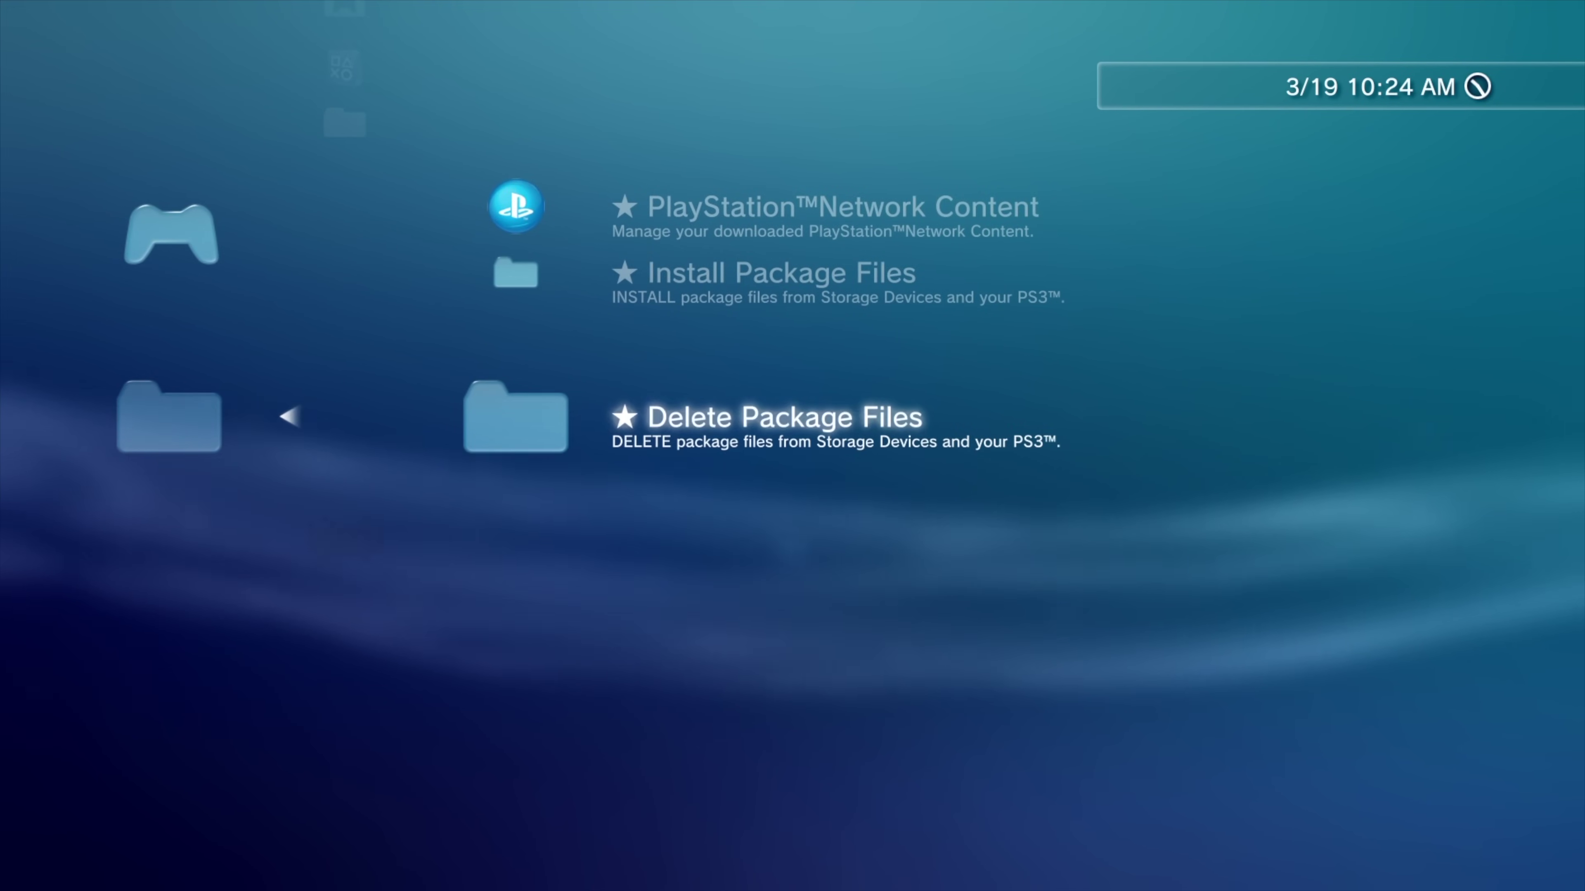
{"action": "key", "text": "Escape"}
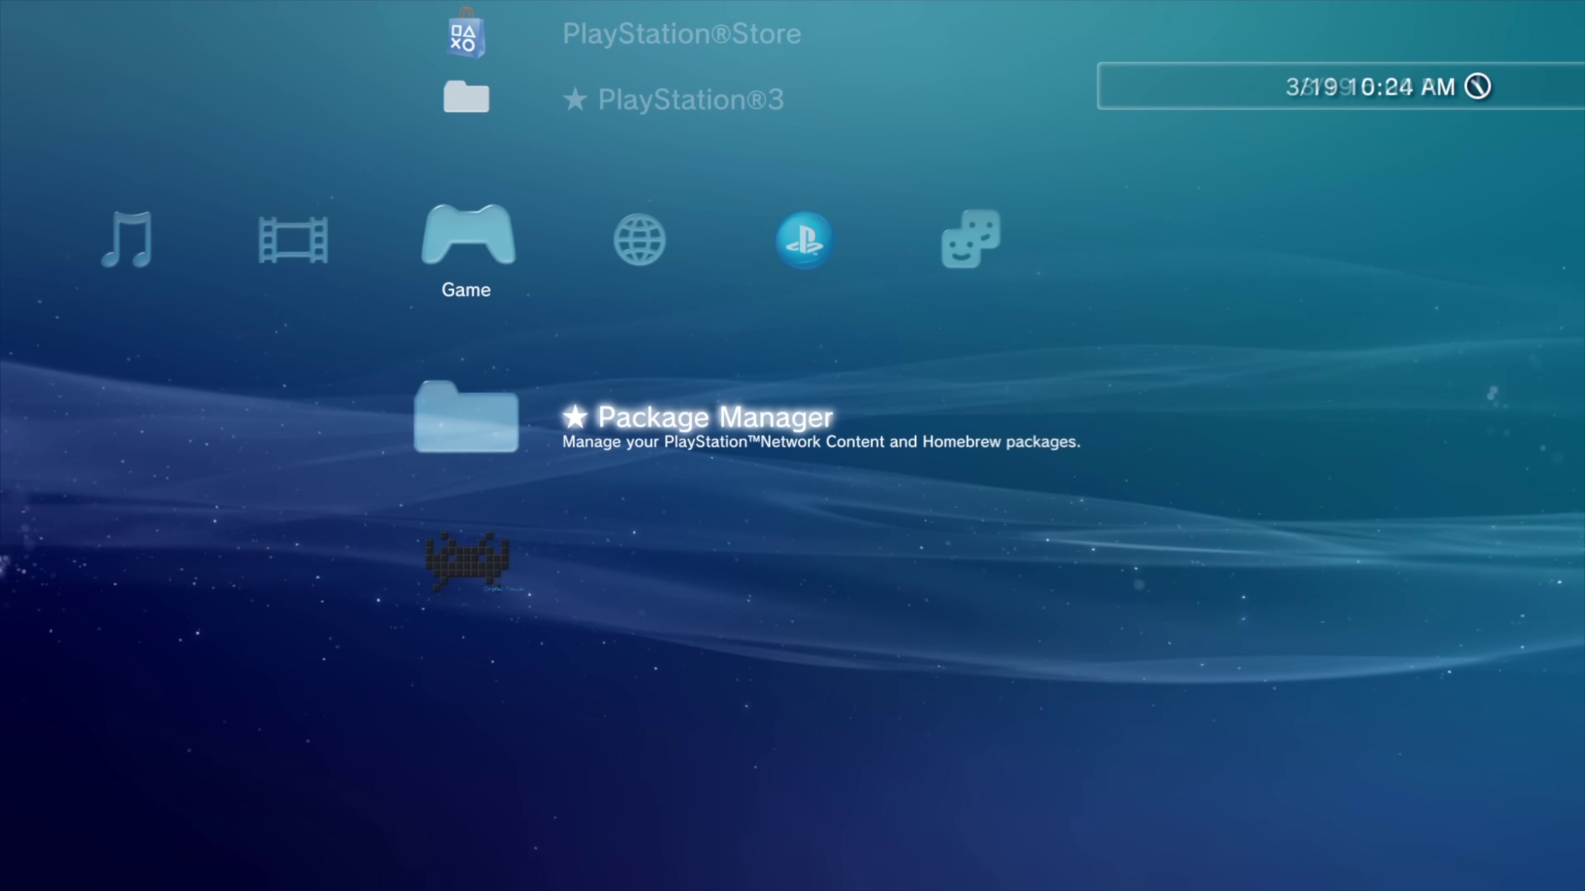
Launch the installed RetroArch from the Game category and open the Core Downloader in its Online Updater.
{"action": "key", "text": "Down"}
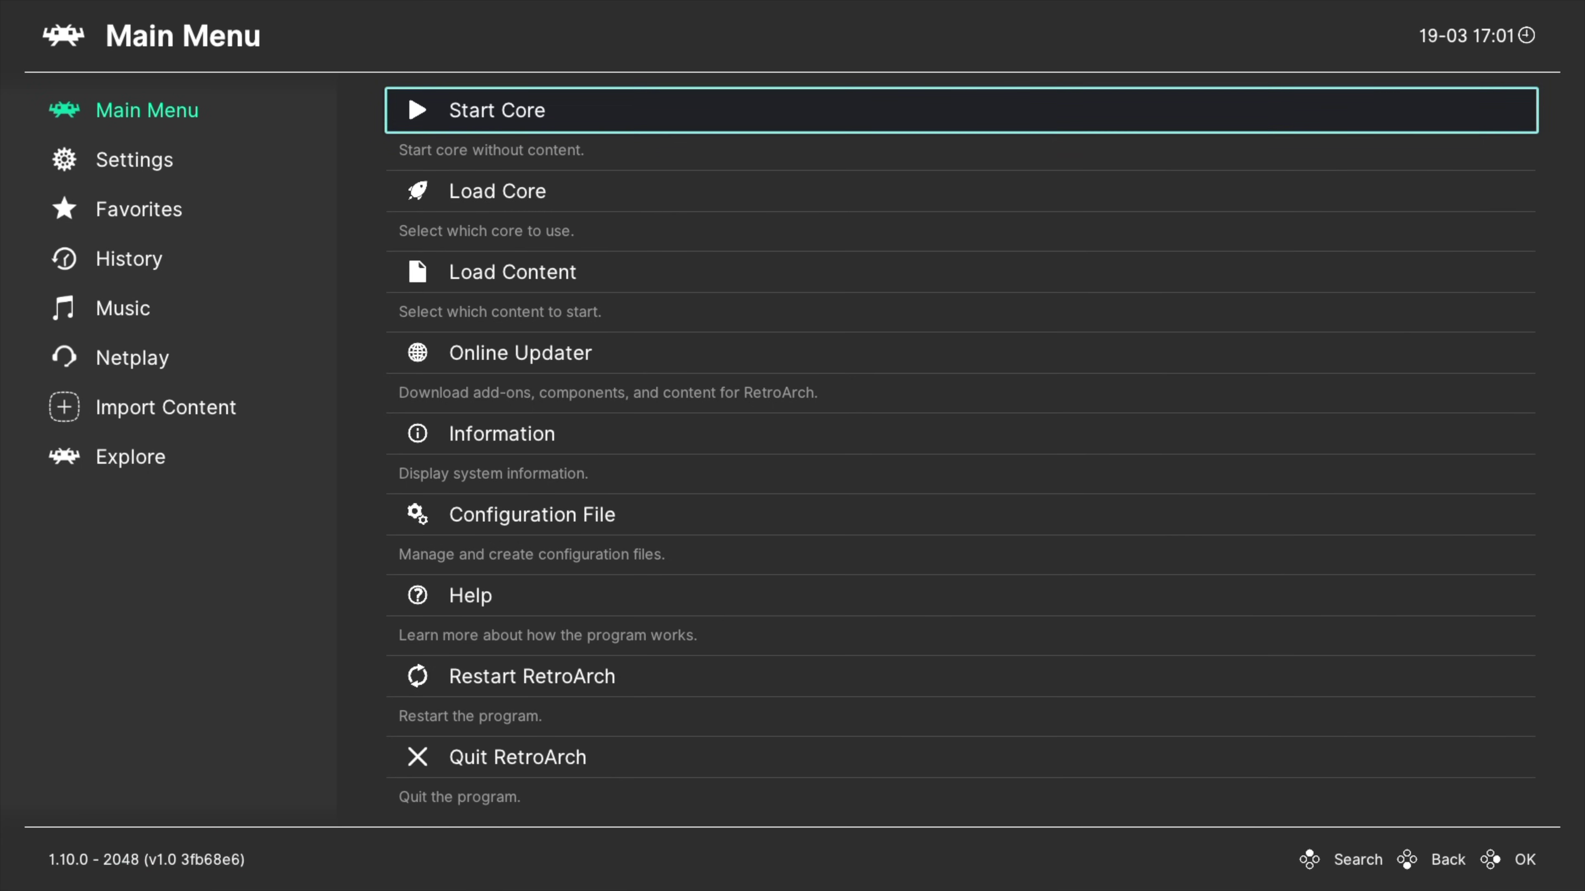
{"action": "key", "text": "Down"}
{"action": "key", "text": "Down"}
{"action": "key", "text": "Down"}
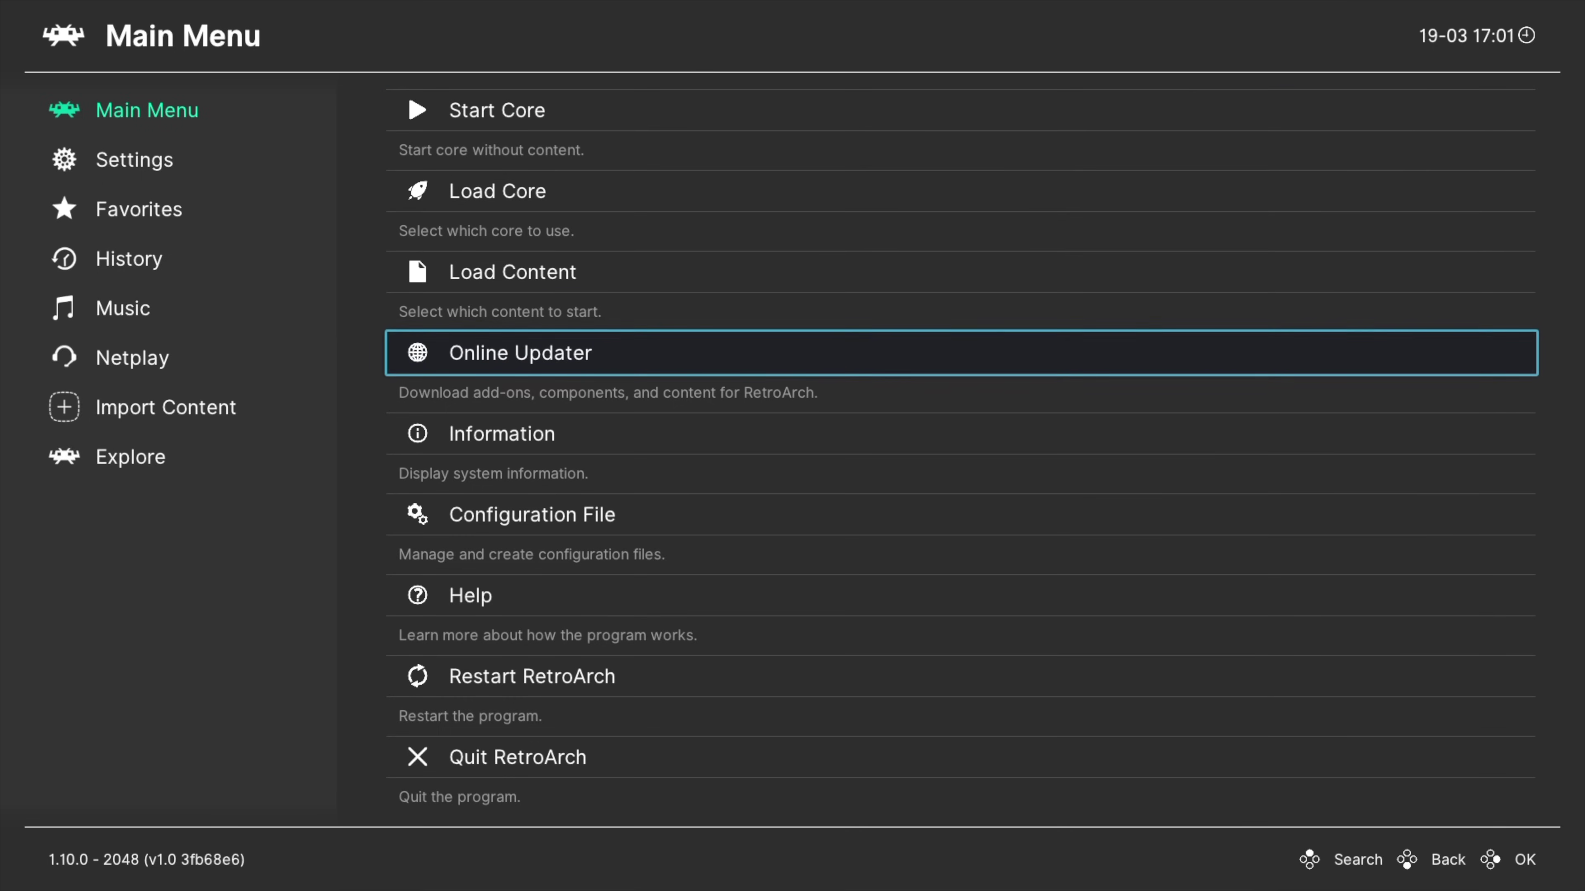
{"action": "key", "text": "Return"}
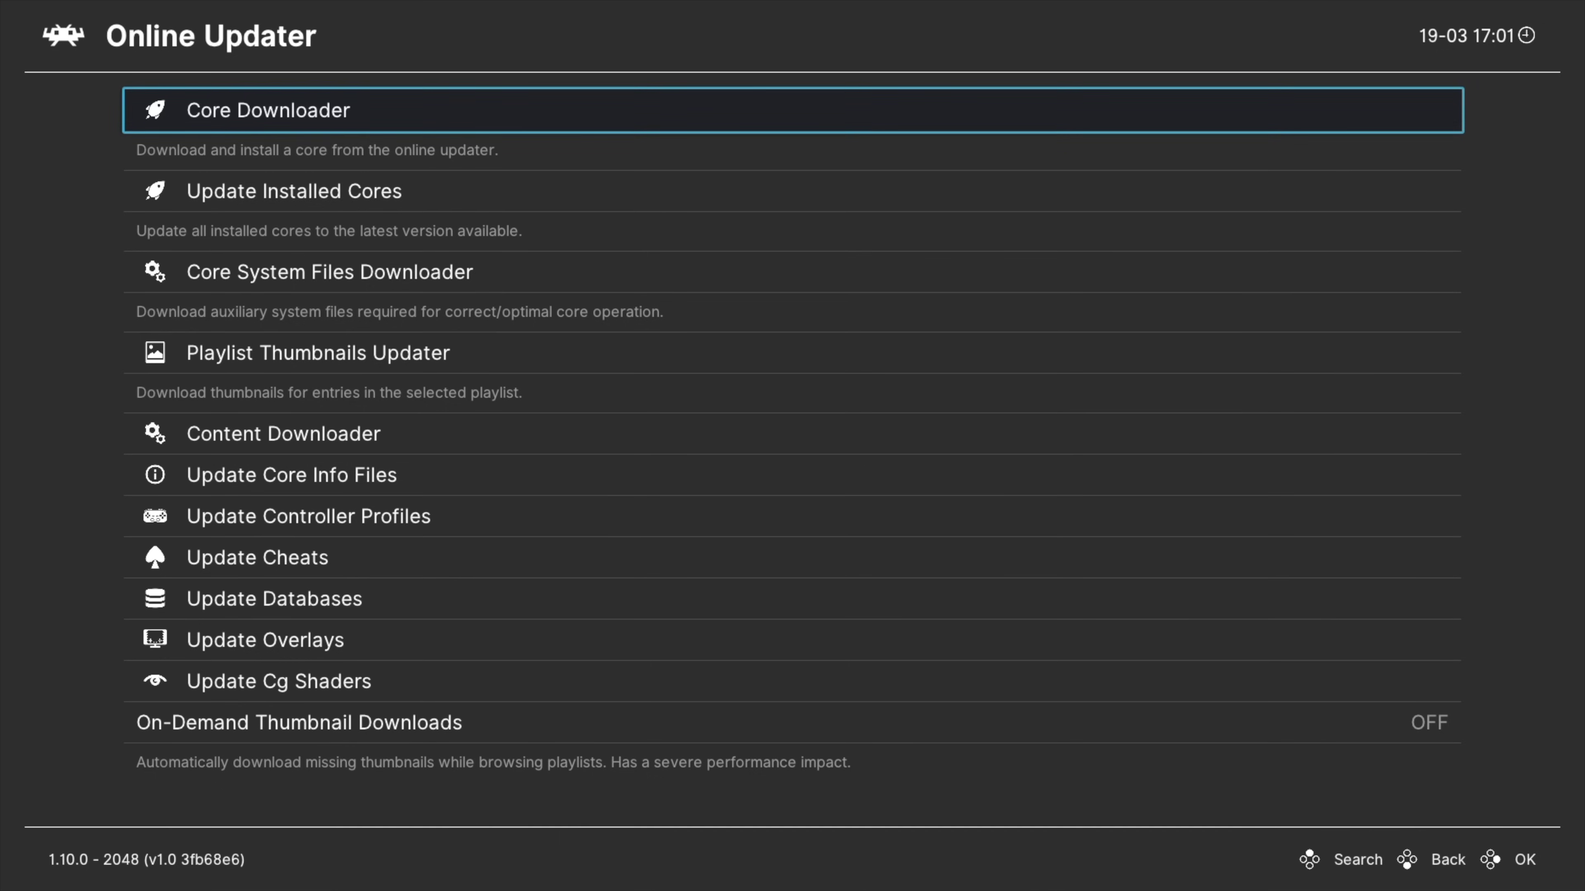
{"action": "key", "text": "Return"}
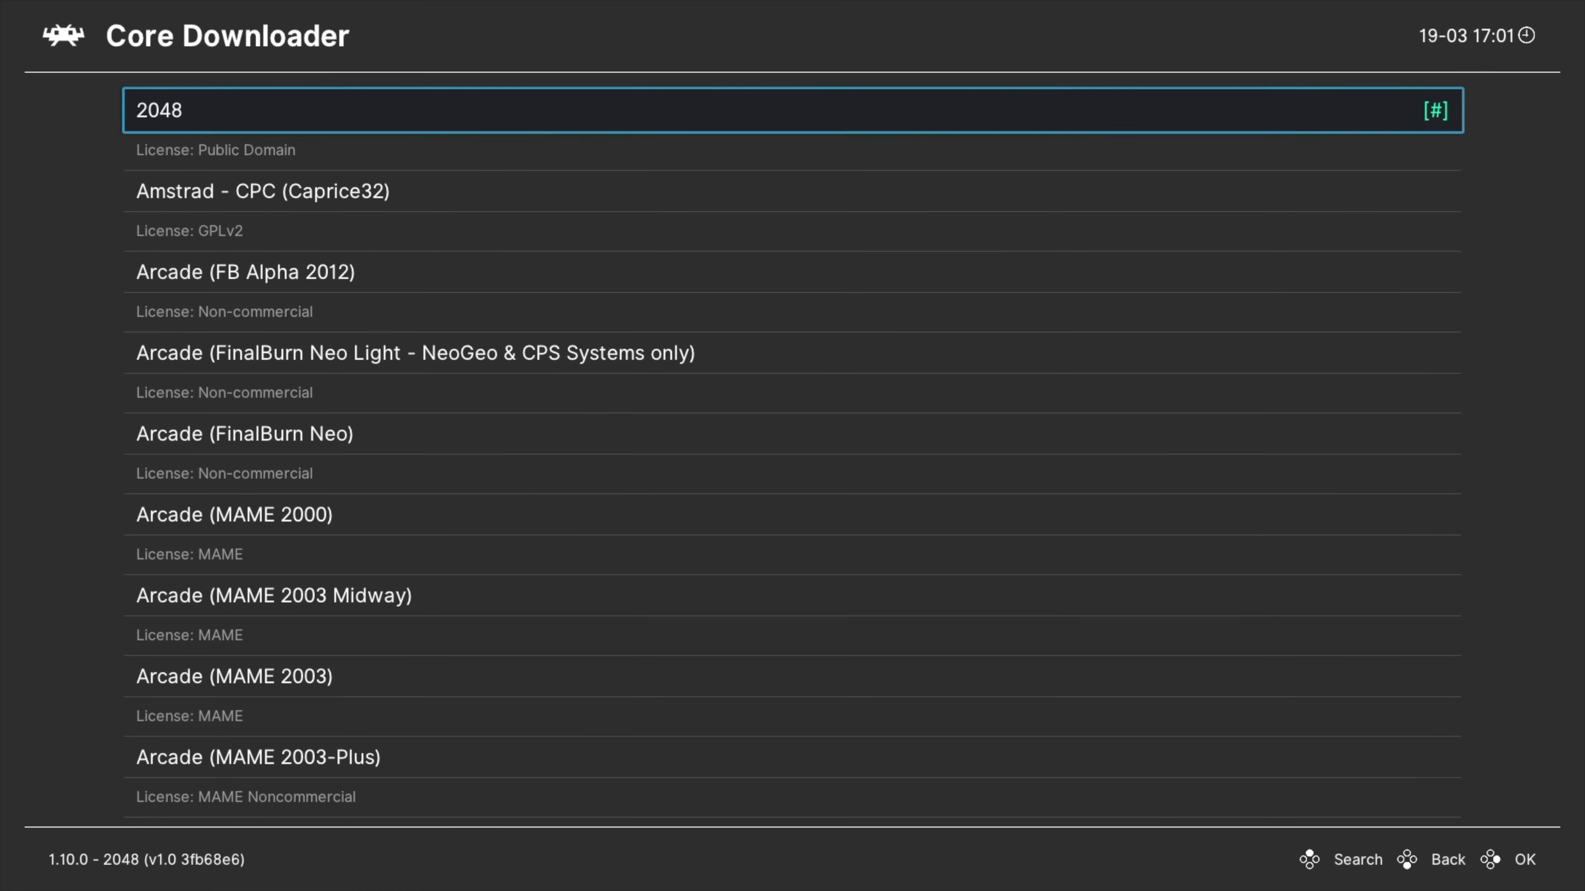
Download and install the Atari - Lynx (Beetle Lynx) core.
{"action": "key", "text": "Down"}
{"action": "key", "text": "Down"}
{"action": "key", "text": "Down"}
{"action": "key", "text": "Down"}
{"action": "key", "text": "Down"}
{"action": "key", "text": "Down"}
{"action": "key", "text": "Down"}
{"action": "key", "text": "Down"}
{"action": "key", "text": "Down"}
{"action": "key", "text": "Down"}
{"action": "key", "text": "Down"}
{"action": "key", "text": "Down"}
{"action": "key", "text": "Down"}
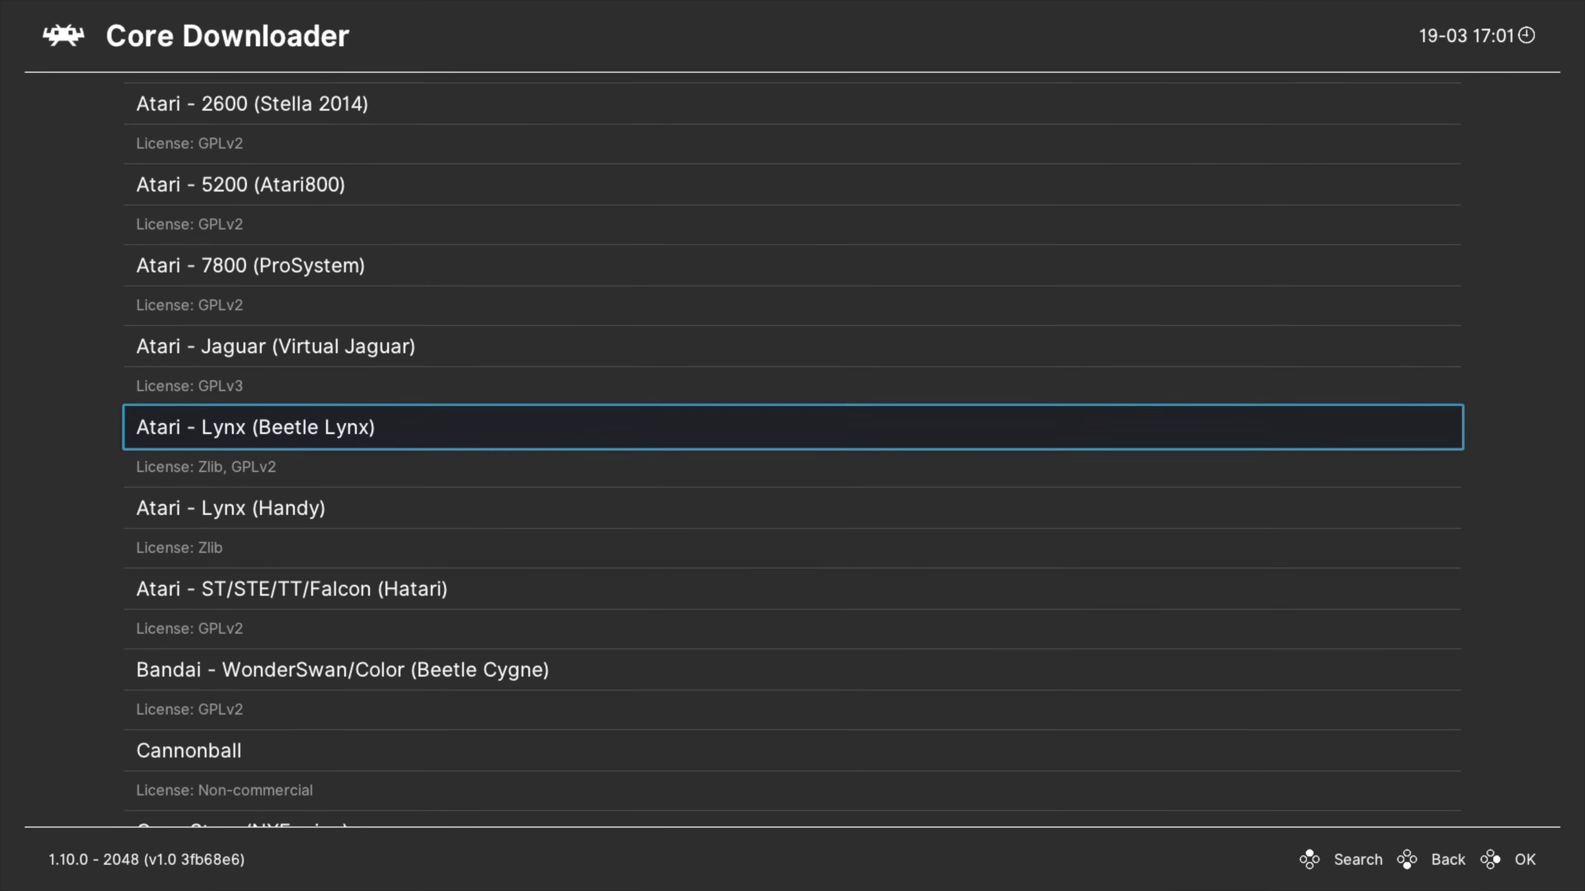
{"action": "key", "text": "Return"}
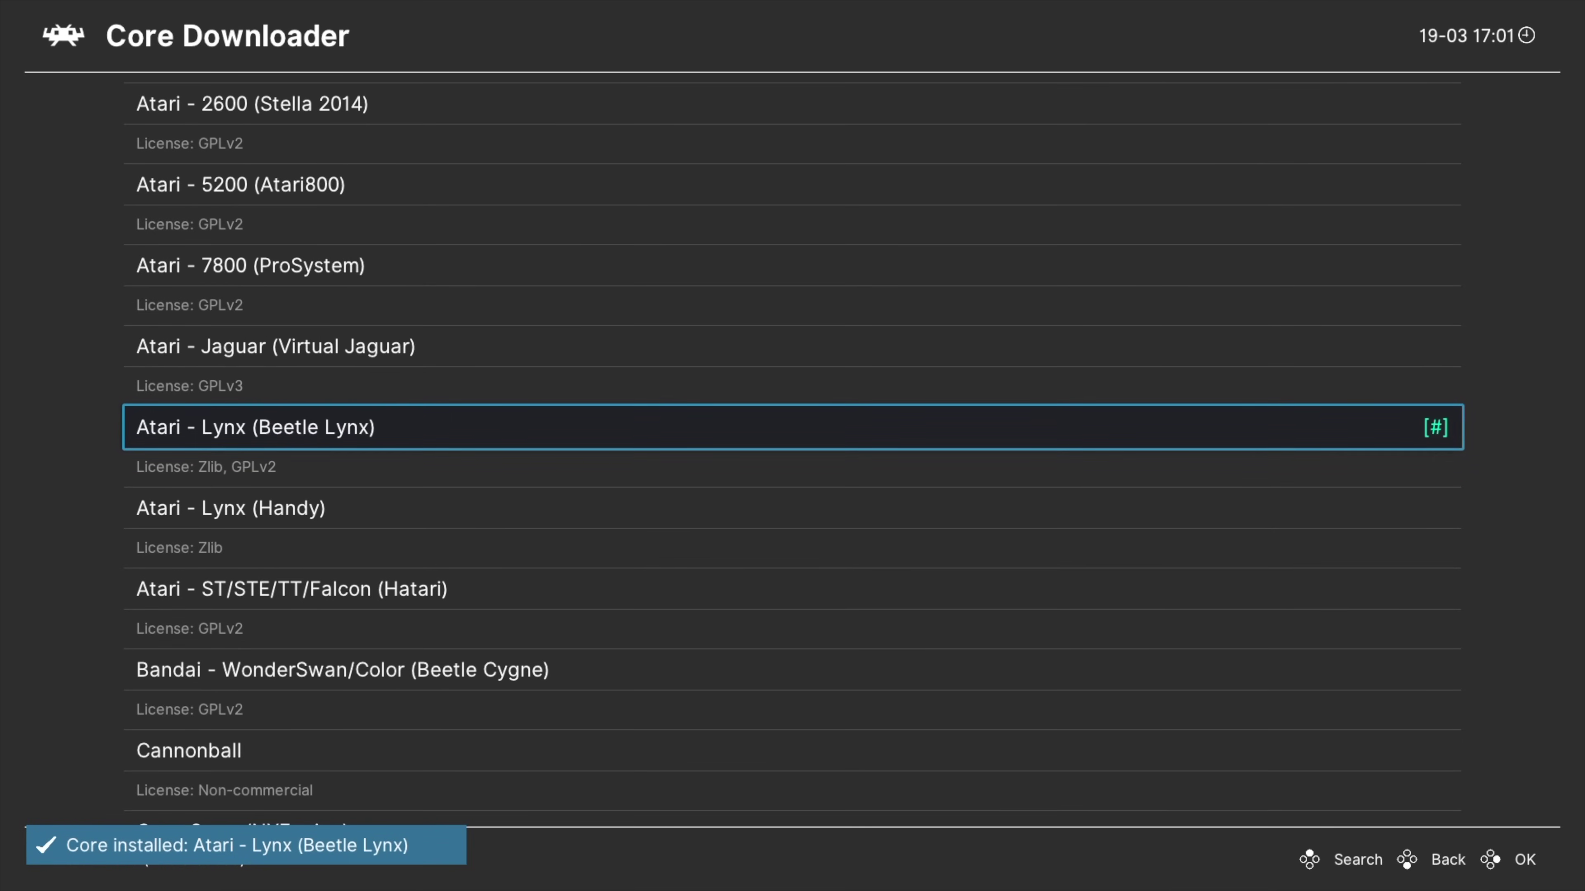
Download and install the Nintendo - NES / Famicom (QuickNES) core.
{"action": "key", "text": "Down"}
{"action": "key", "text": "Down"}
{"action": "key", "text": "Down"}
{"action": "key", "text": "Down"}
{"action": "key", "text": "Down"}
{"action": "key", "text": "Down"}
{"action": "key", "text": "Down"}
{"action": "key", "text": "Down"}
{"action": "key", "text": "Down"}
{"action": "key", "text": "Down"}
{"action": "key", "text": "Down"}
{"action": "key", "text": "Down"}
{"action": "key", "text": "Down"}
{"action": "key", "text": "Down"}
{"action": "key", "text": "Down"}
{"action": "key", "text": "Down"}
{"action": "key", "text": "Down"}
{"action": "key", "text": "Down"}
{"action": "key", "text": "Down"}
{"action": "key", "text": "Down"}
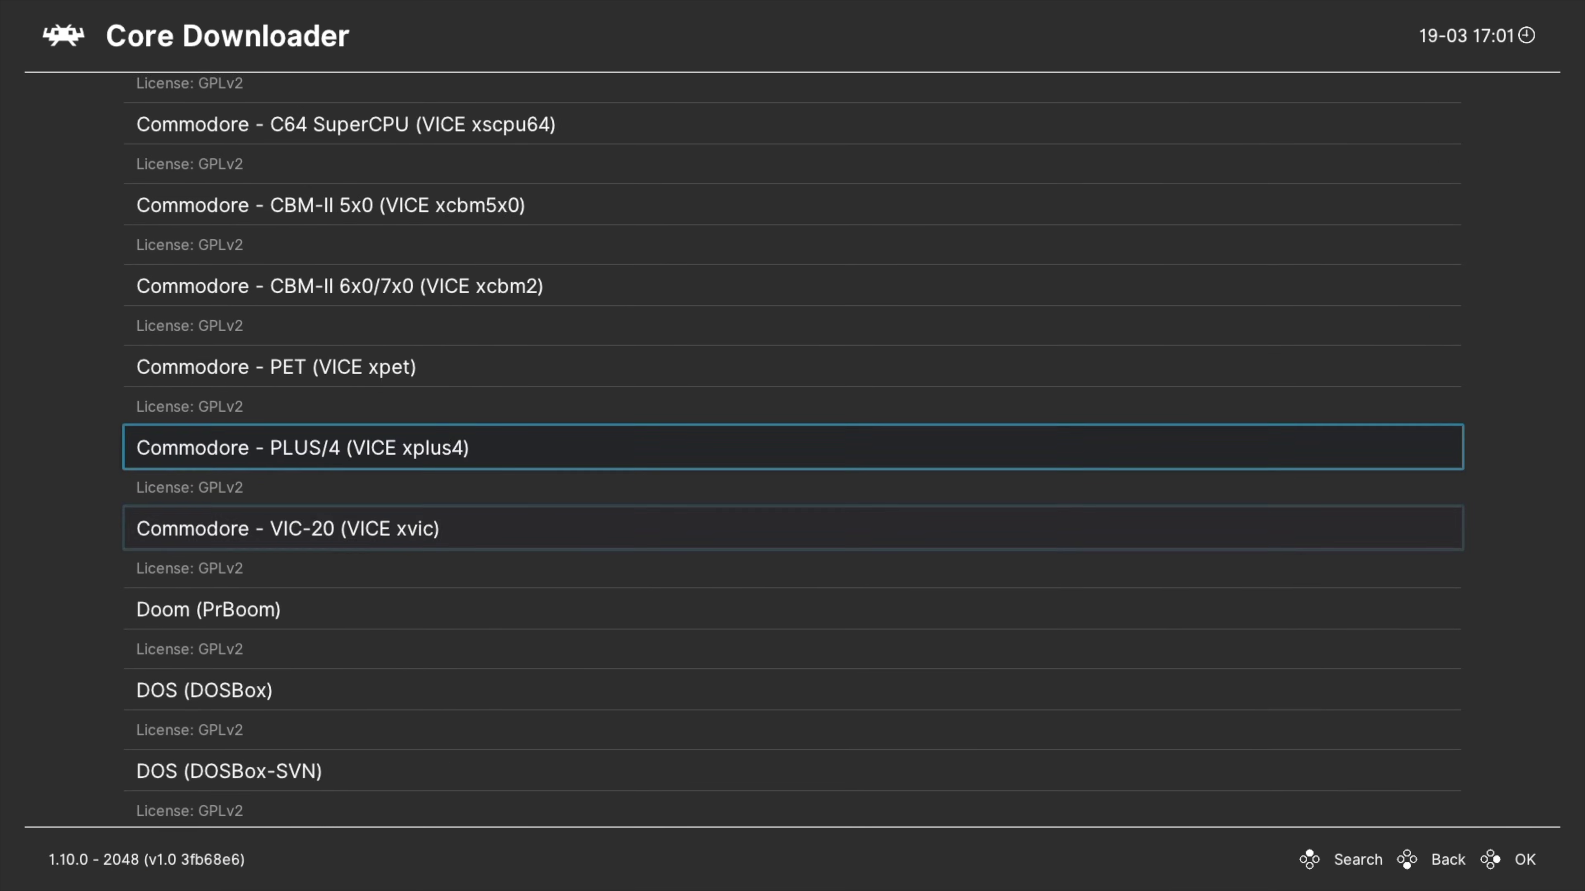
{"action": "key", "text": "Down"}
{"action": "key", "text": "Down"}
{"action": "key", "text": "Down"}
{"action": "key", "text": "Down"}
{"action": "key", "text": "Down"}
{"action": "key", "text": "Down"}
{"action": "key", "text": "Down"}
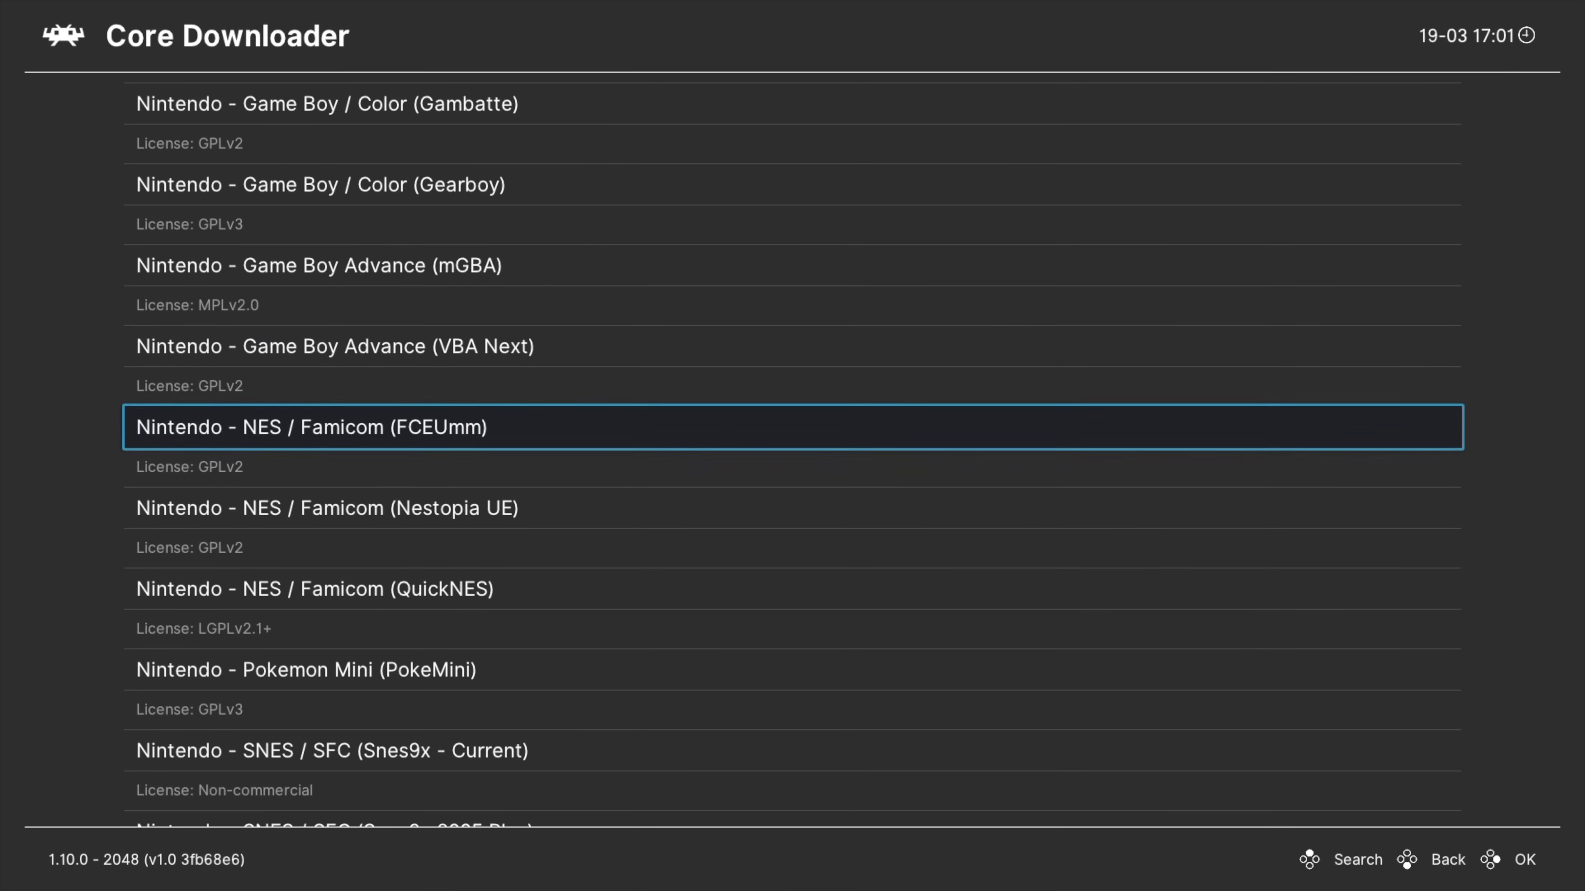
{"action": "key", "text": "Down"}
{"action": "key", "text": "Down"}
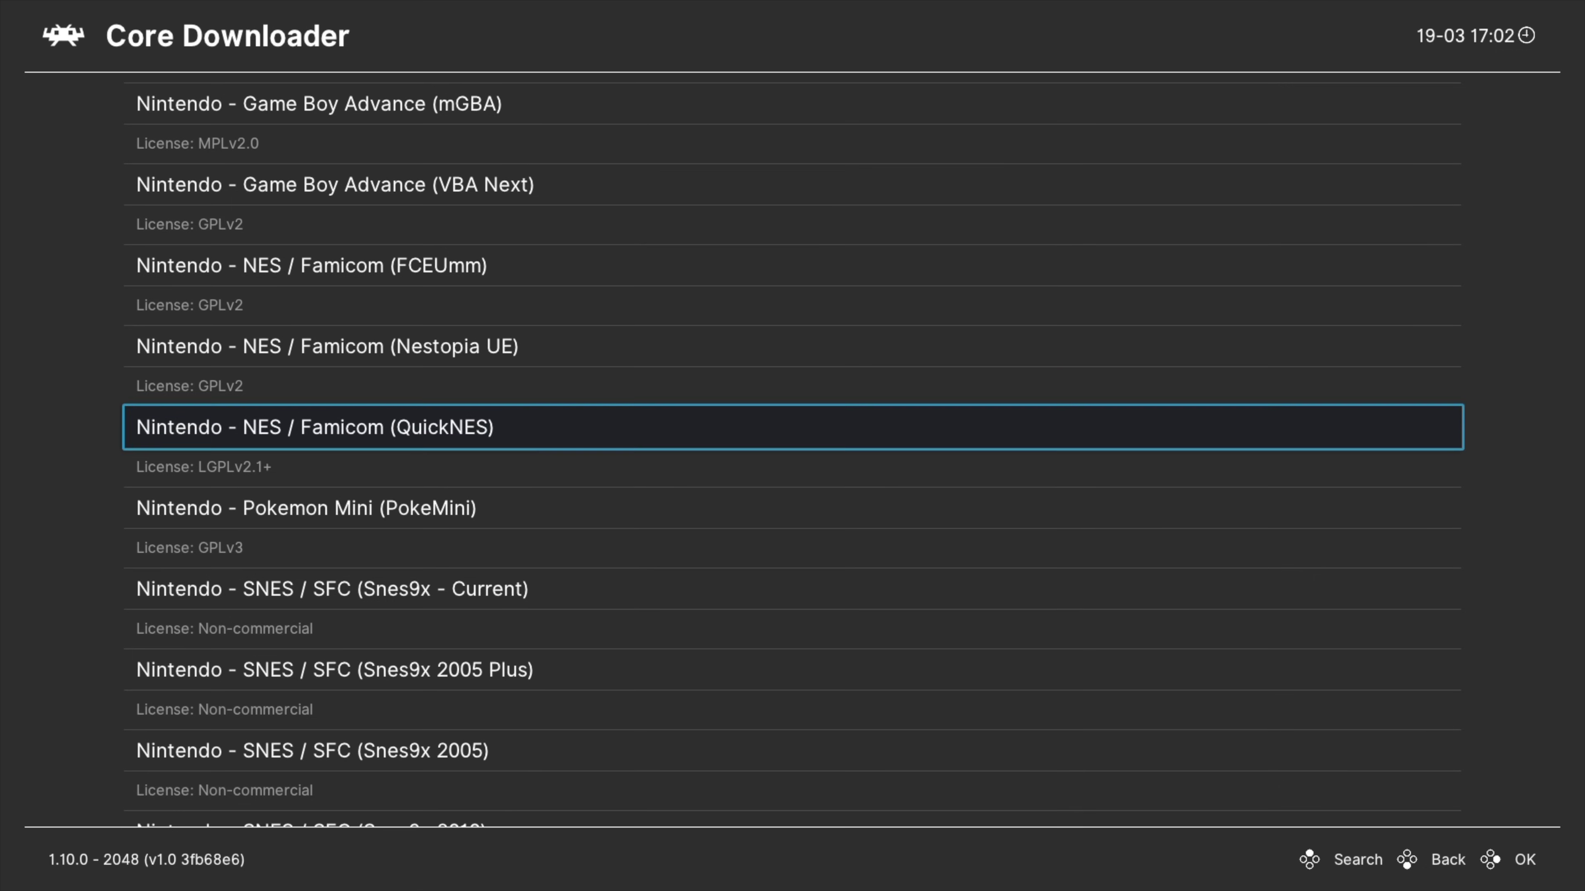
{"action": "key", "text": "Return"}
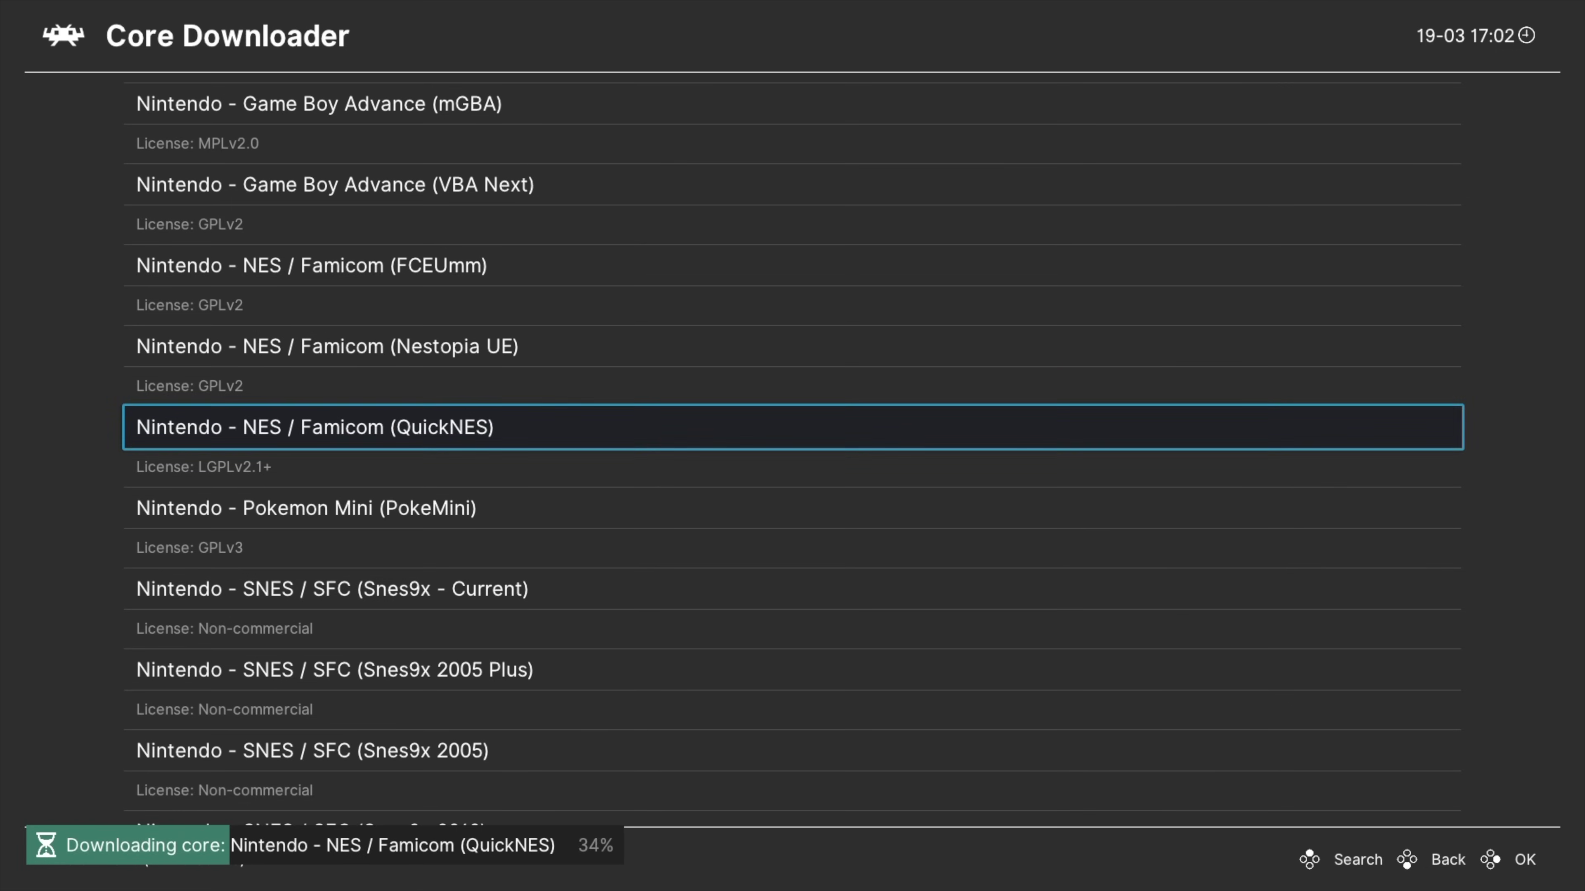
Download and install the Nintendo - SNES / SFC (Snes9x - Current) core.
{"action": "key", "text": "Down"}
{"action": "key", "text": "Down"}
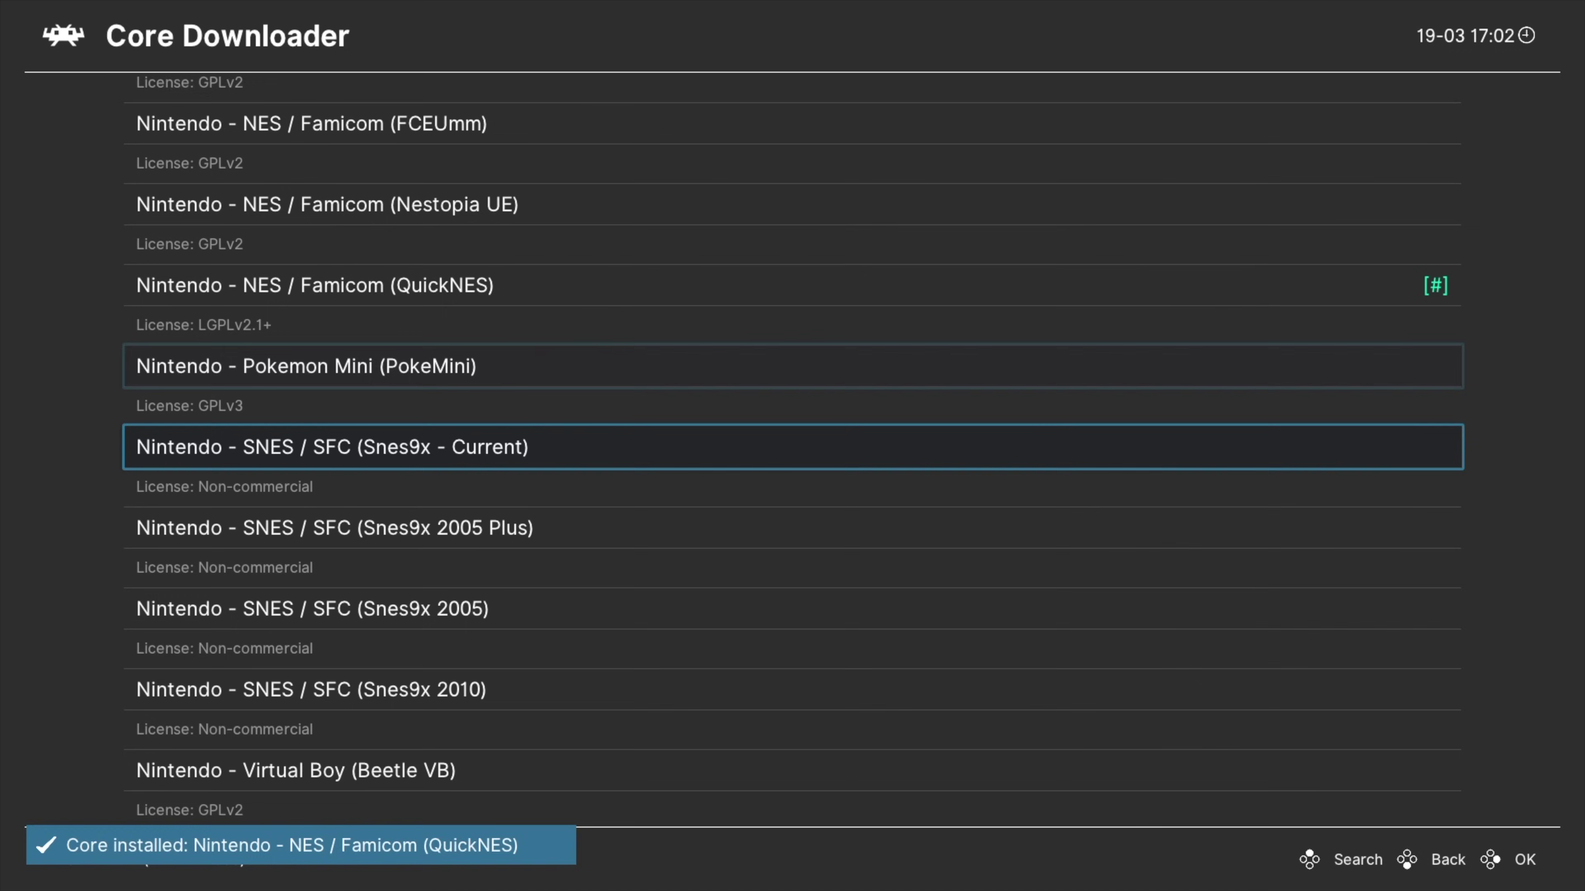
{"action": "key", "text": "Return"}
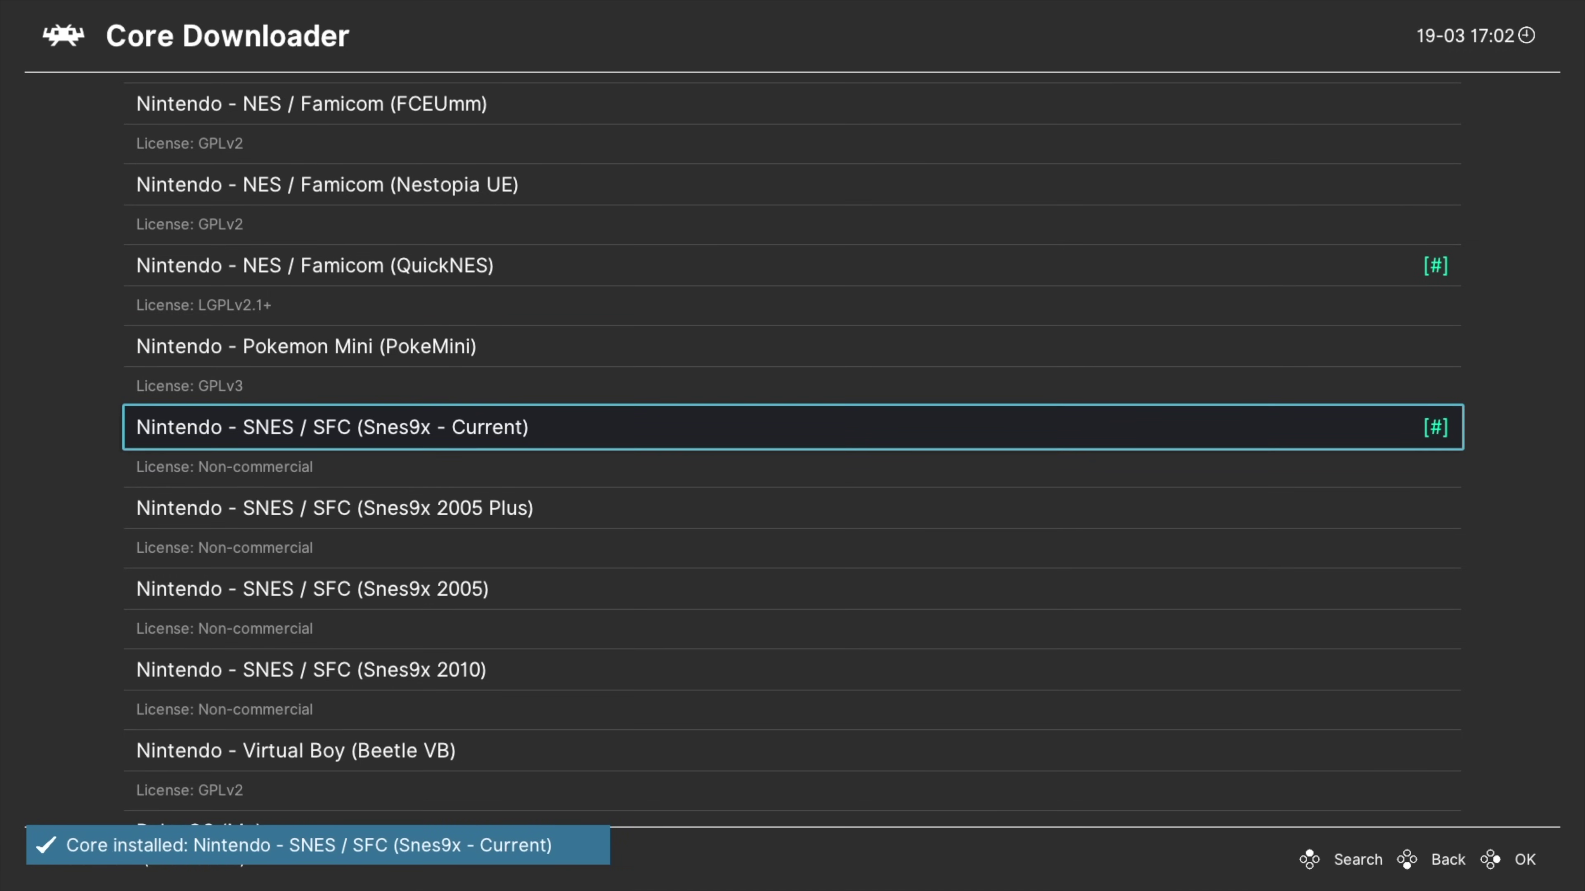
Download and install the Sega - MS/GG/MD/CD (Genesis Plus GX) core, and return to the Online Updater.
{"action": "key", "text": "Down"}
{"action": "key", "text": "Down"}
{"action": "key", "text": "Down"}
{"action": "key", "text": "Down"}
{"action": "key", "text": "Down"}
{"action": "key", "text": "Down"}
{"action": "key", "text": "Down"}
{"action": "key", "text": "Down"}
{"action": "key", "text": "Down"}
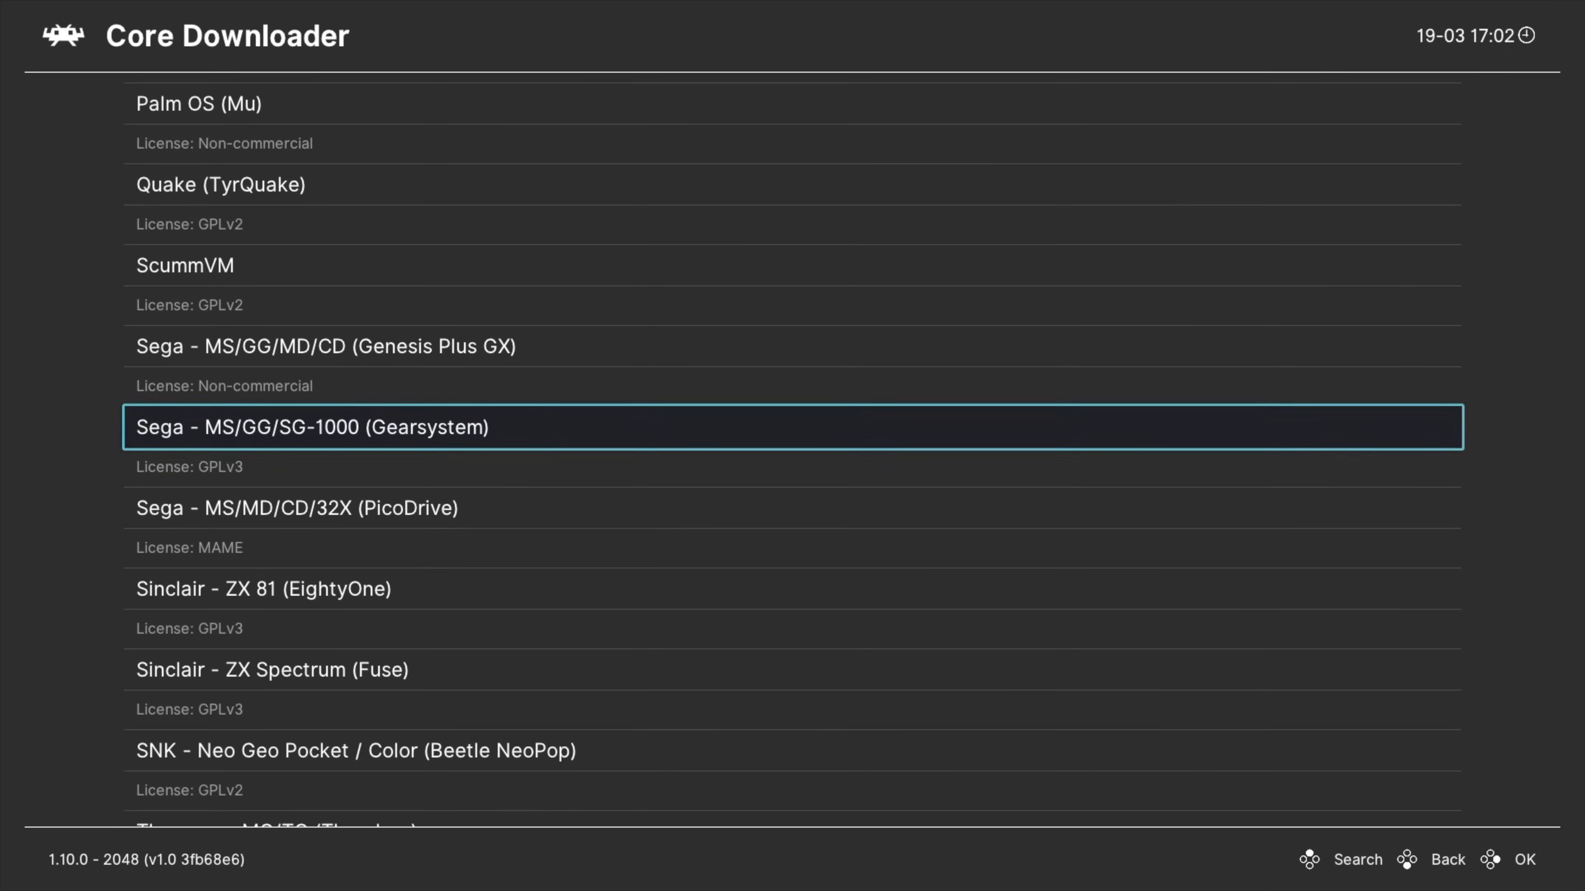
{"action": "key", "text": "Up"}
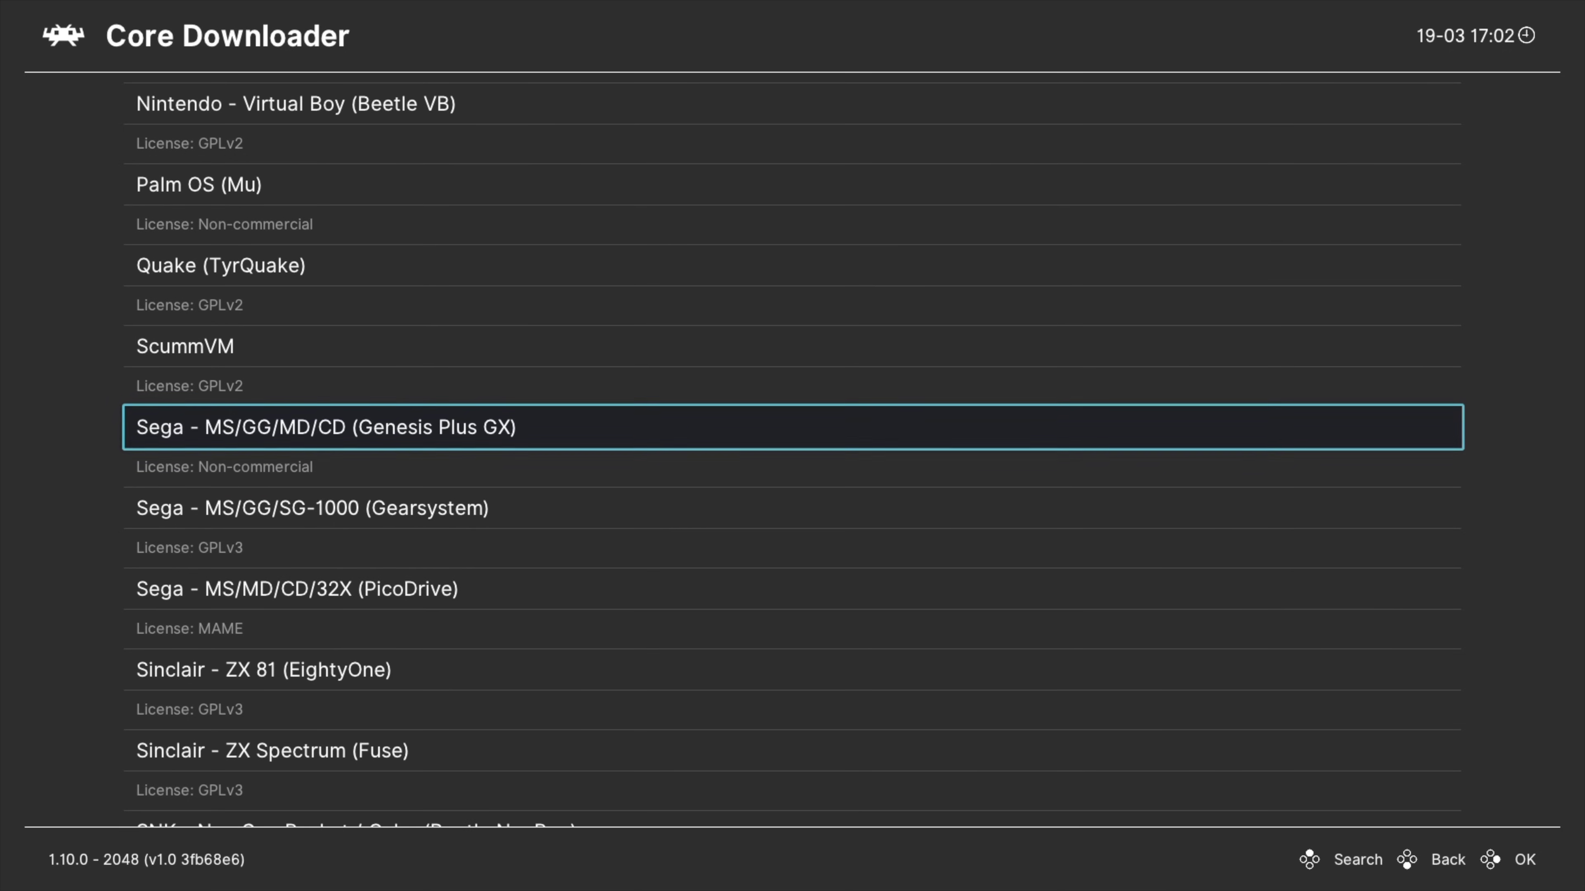
{"action": "key", "text": "Return"}
{"action": "key", "text": "BackSpace"}
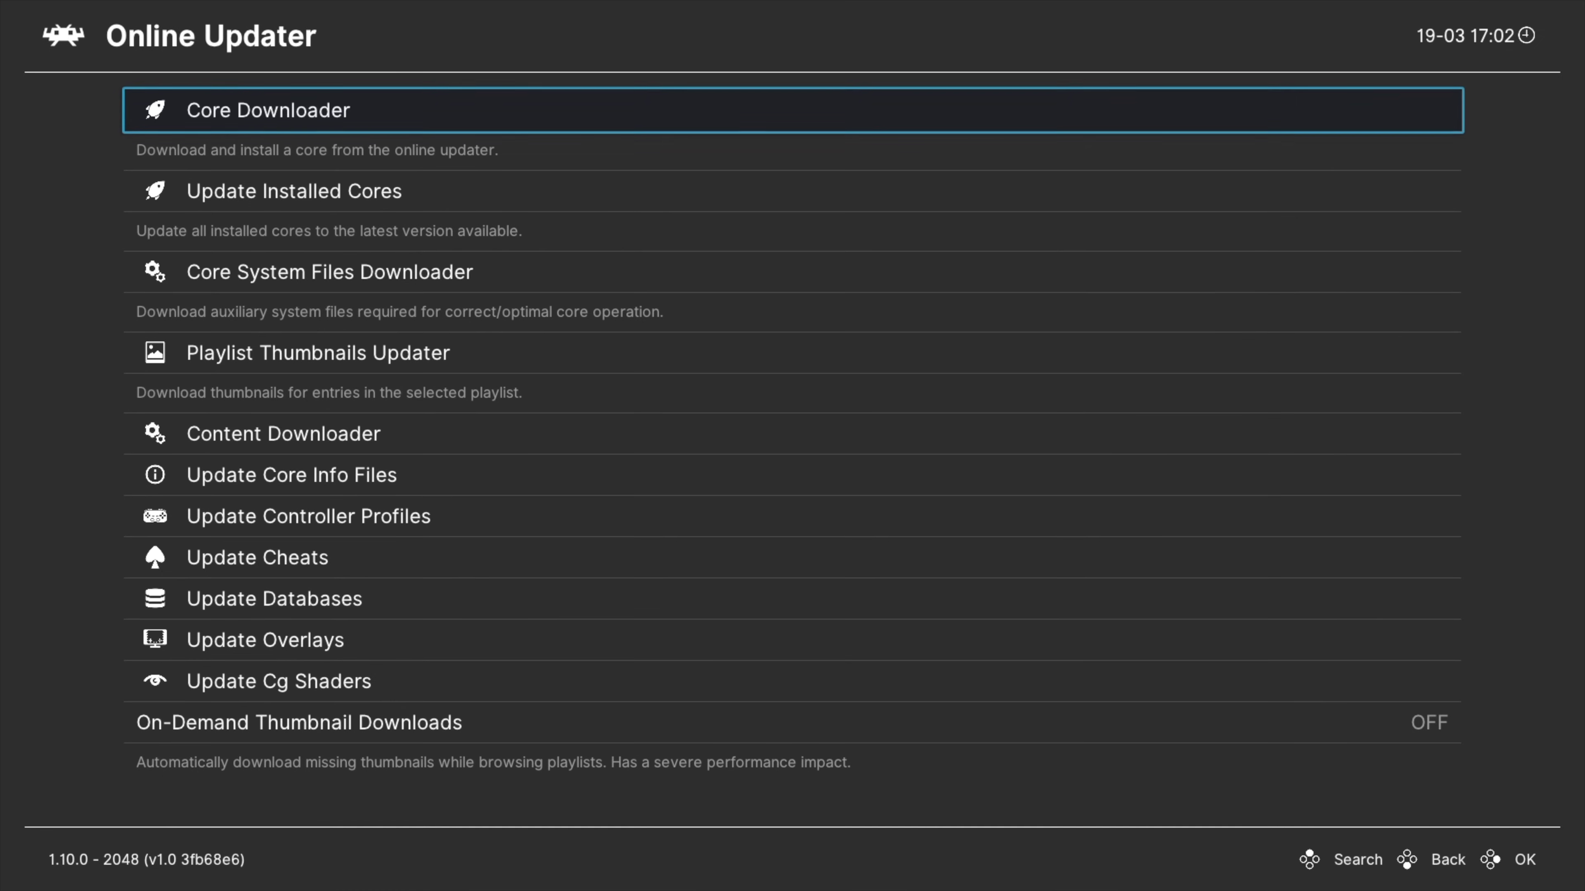
Update the core info files, controller profiles, cheats, databases, overlays and Cg shaders in the Online Updater.
{"action": "left_click", "coordinate": [792, 475]}
{"action": "left_click", "coordinate": [792, 516]}
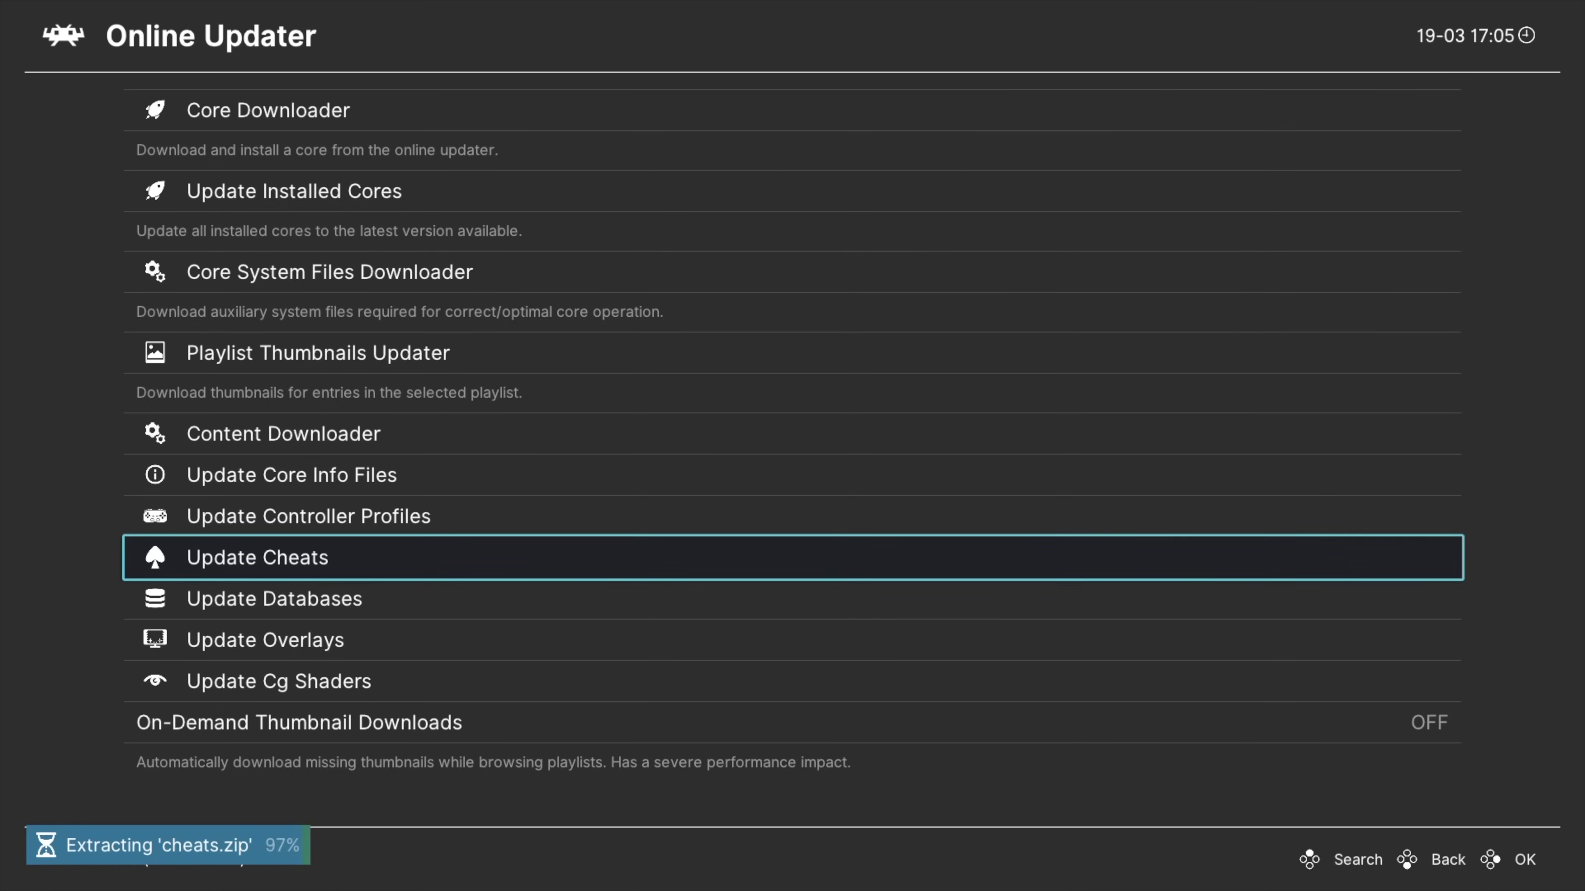
{"action": "key", "text": "Down"}
{"action": "key", "text": "Return"}
{"action": "key", "text": "Down"}
{"action": "key", "text": "Return"}
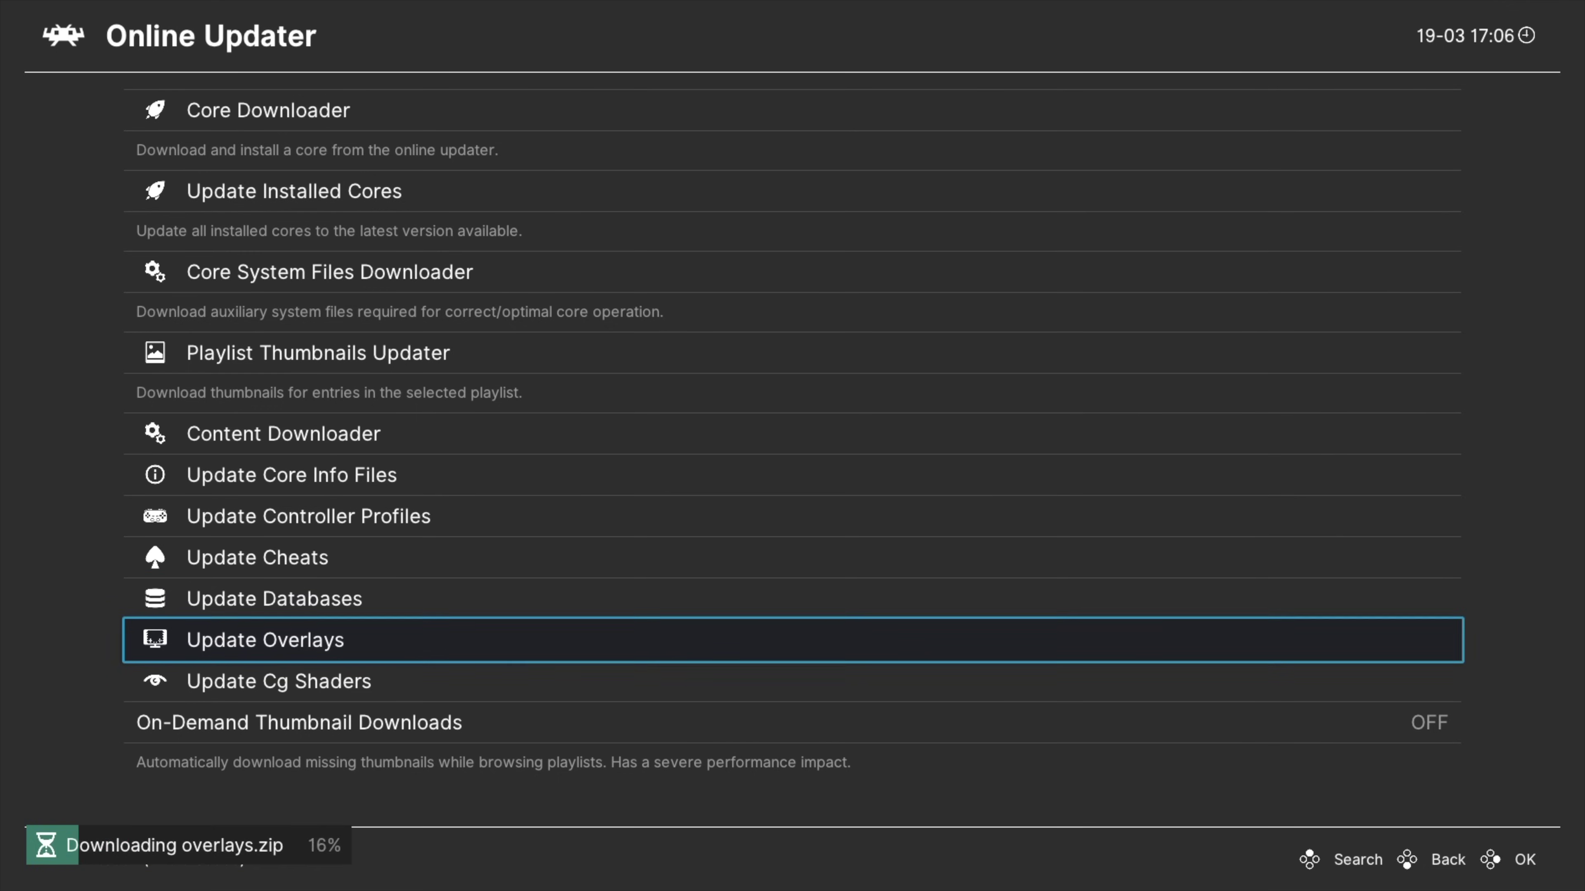
{"action": "key", "text": "Down"}
{"action": "key", "text": "Return"}
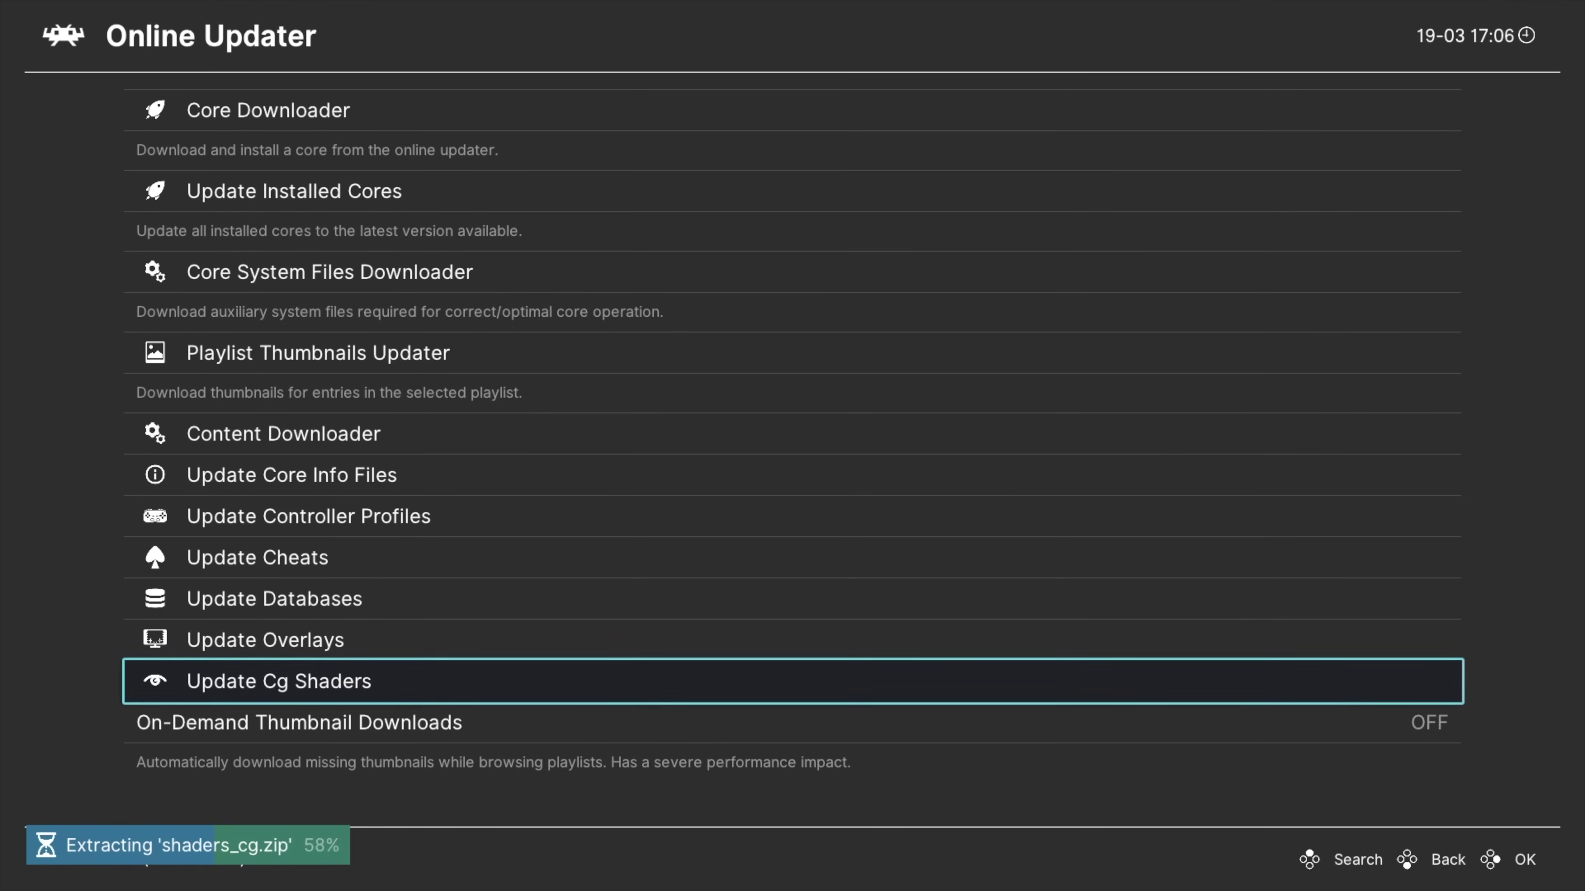
Turn on On-Demand Thumbnail Downloads, and return to the Main Menu's category list.
{"action": "key", "text": "Down"}
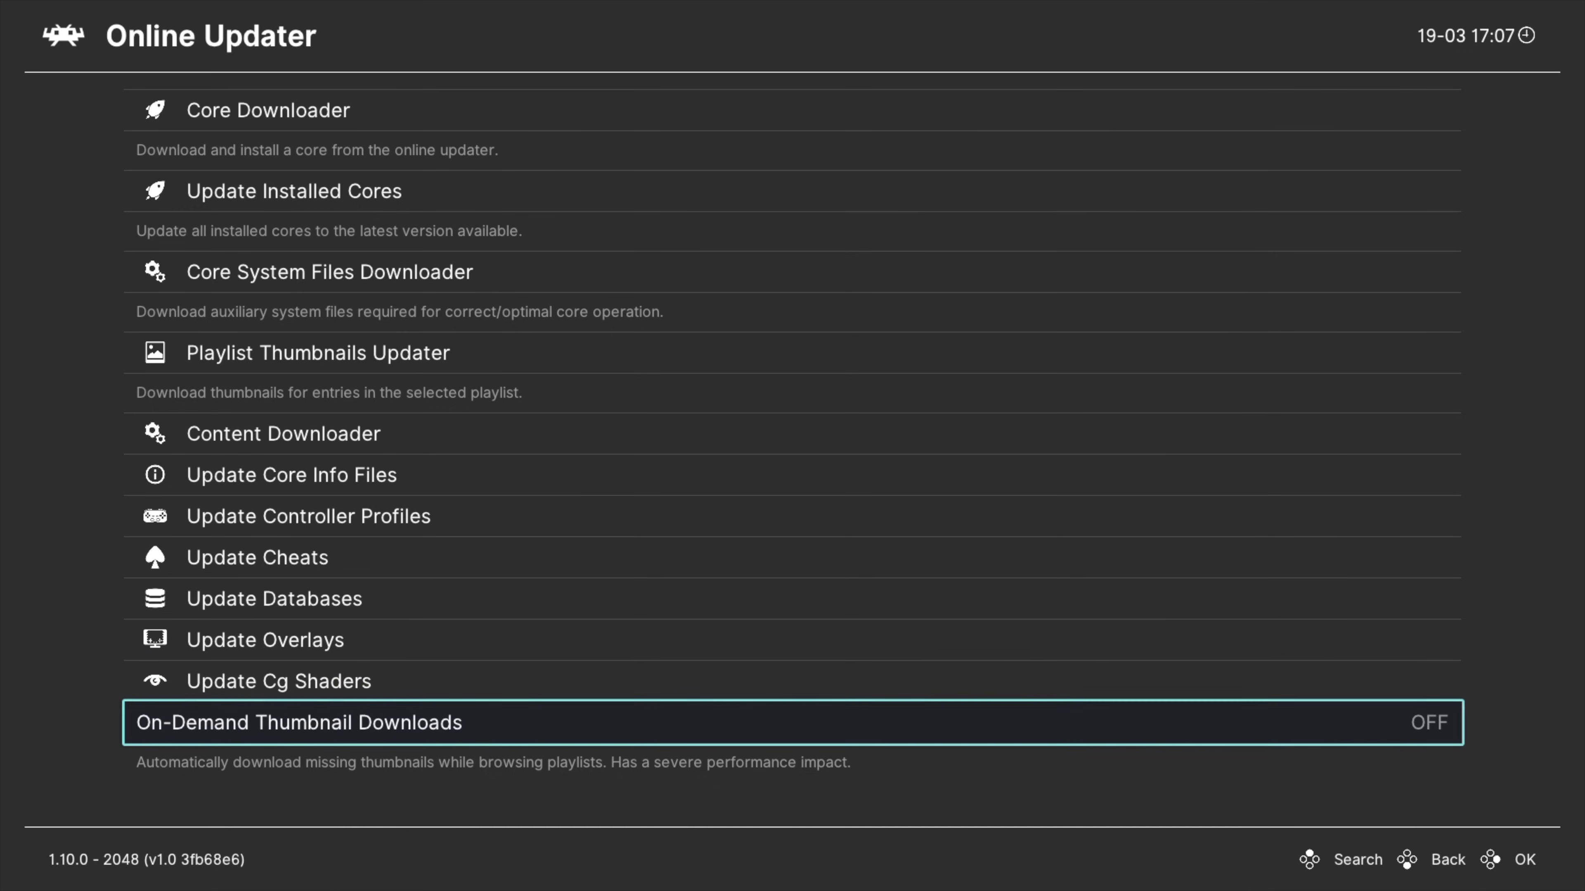
{"action": "key", "text": "Return"}
{"action": "key", "text": "BackSpace"}
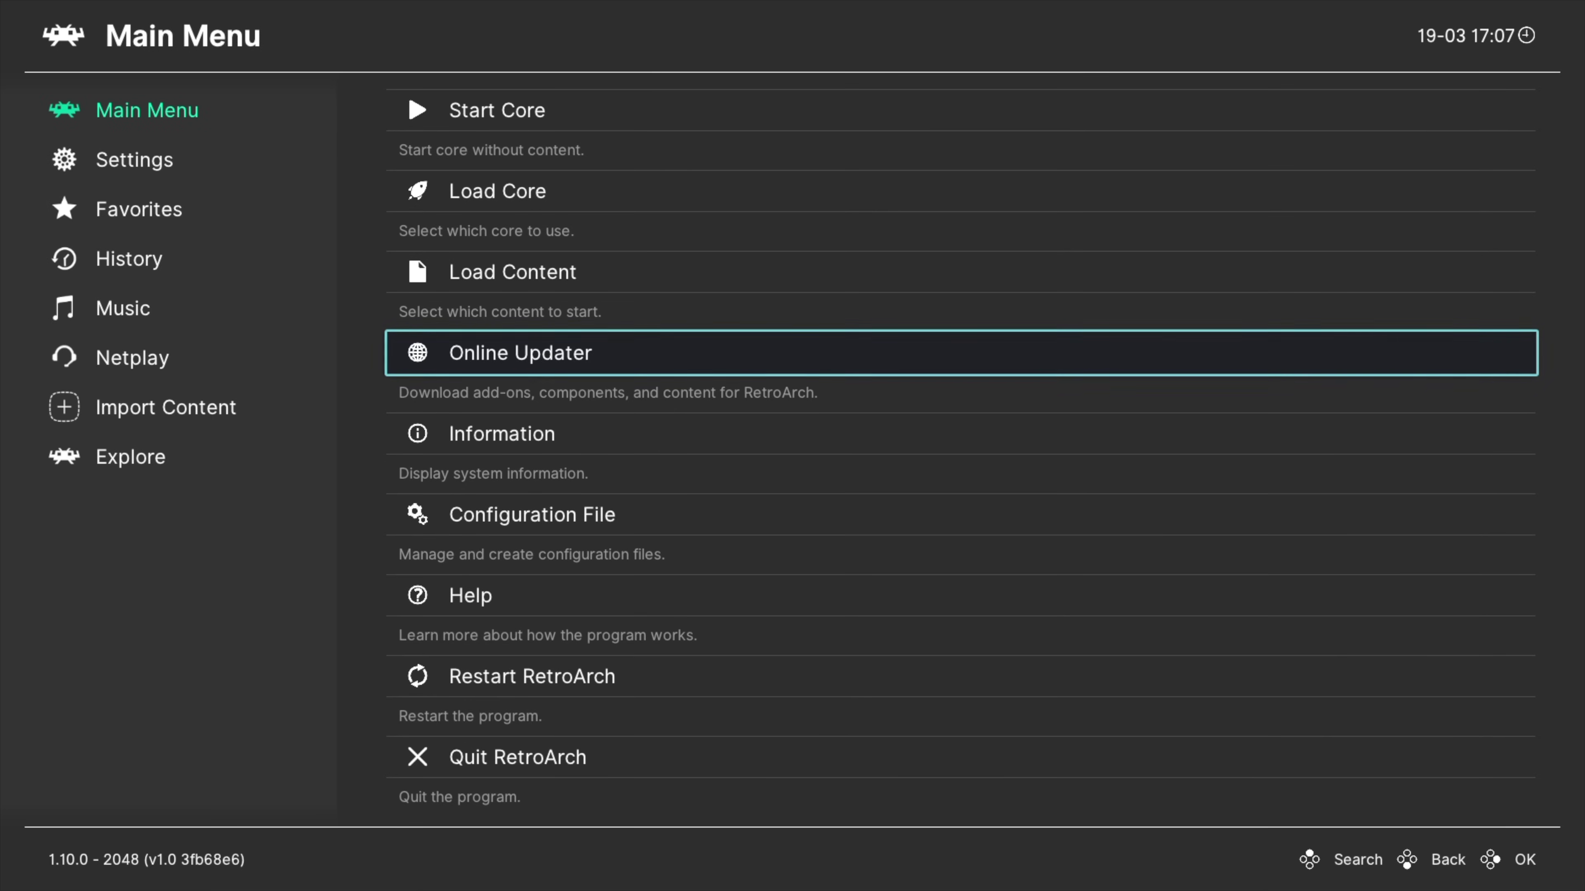
{"action": "key", "text": "Left"}
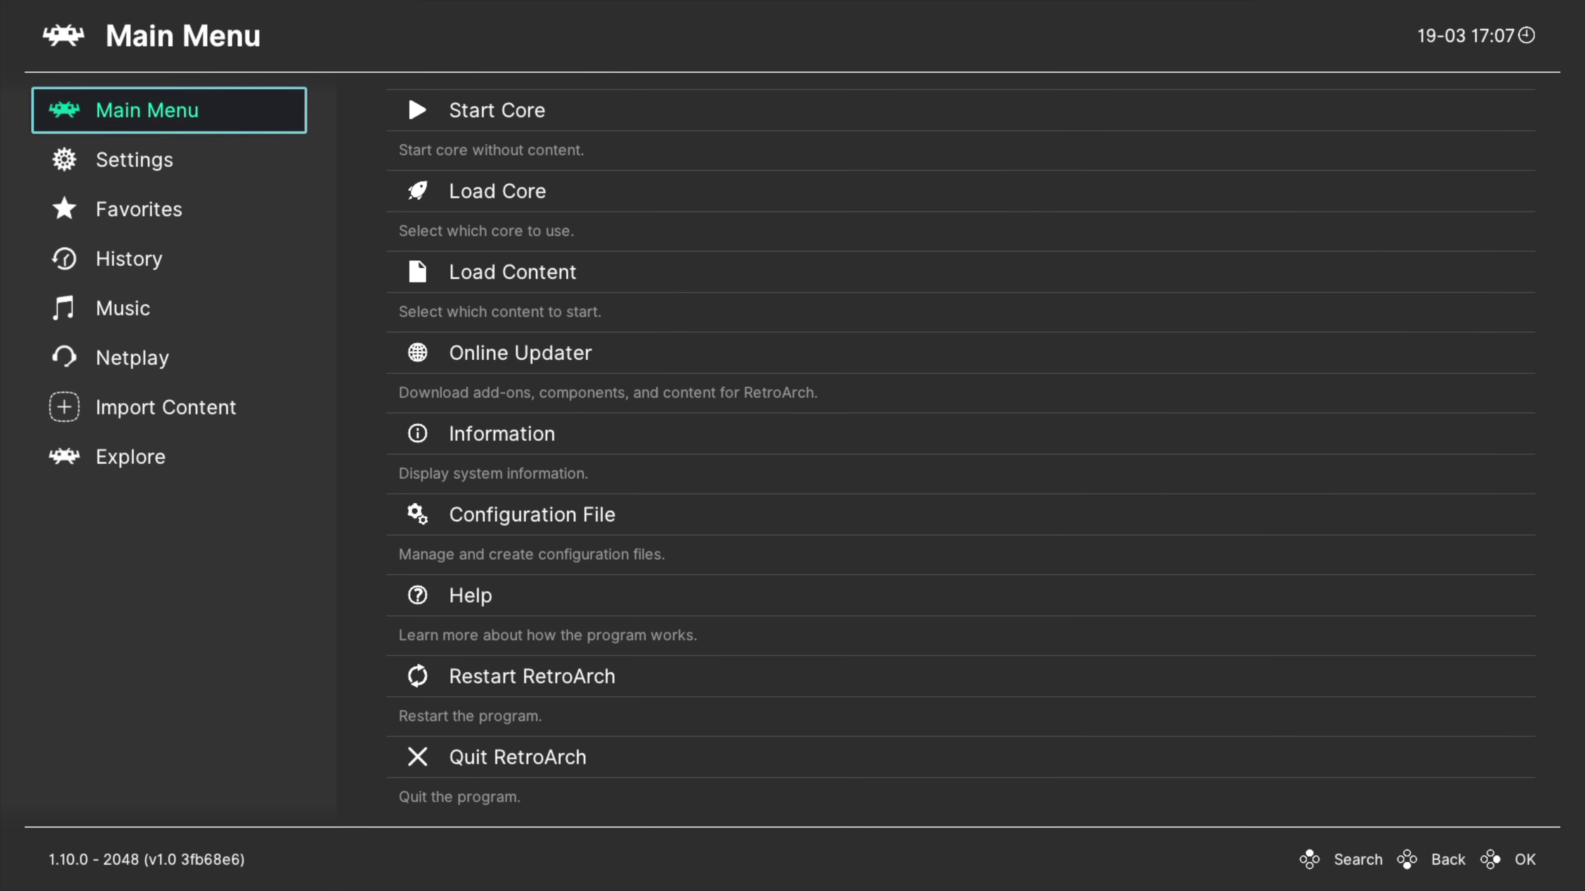
Open the Scaling options within the Video settings.
{"action": "key", "text": "Down"}
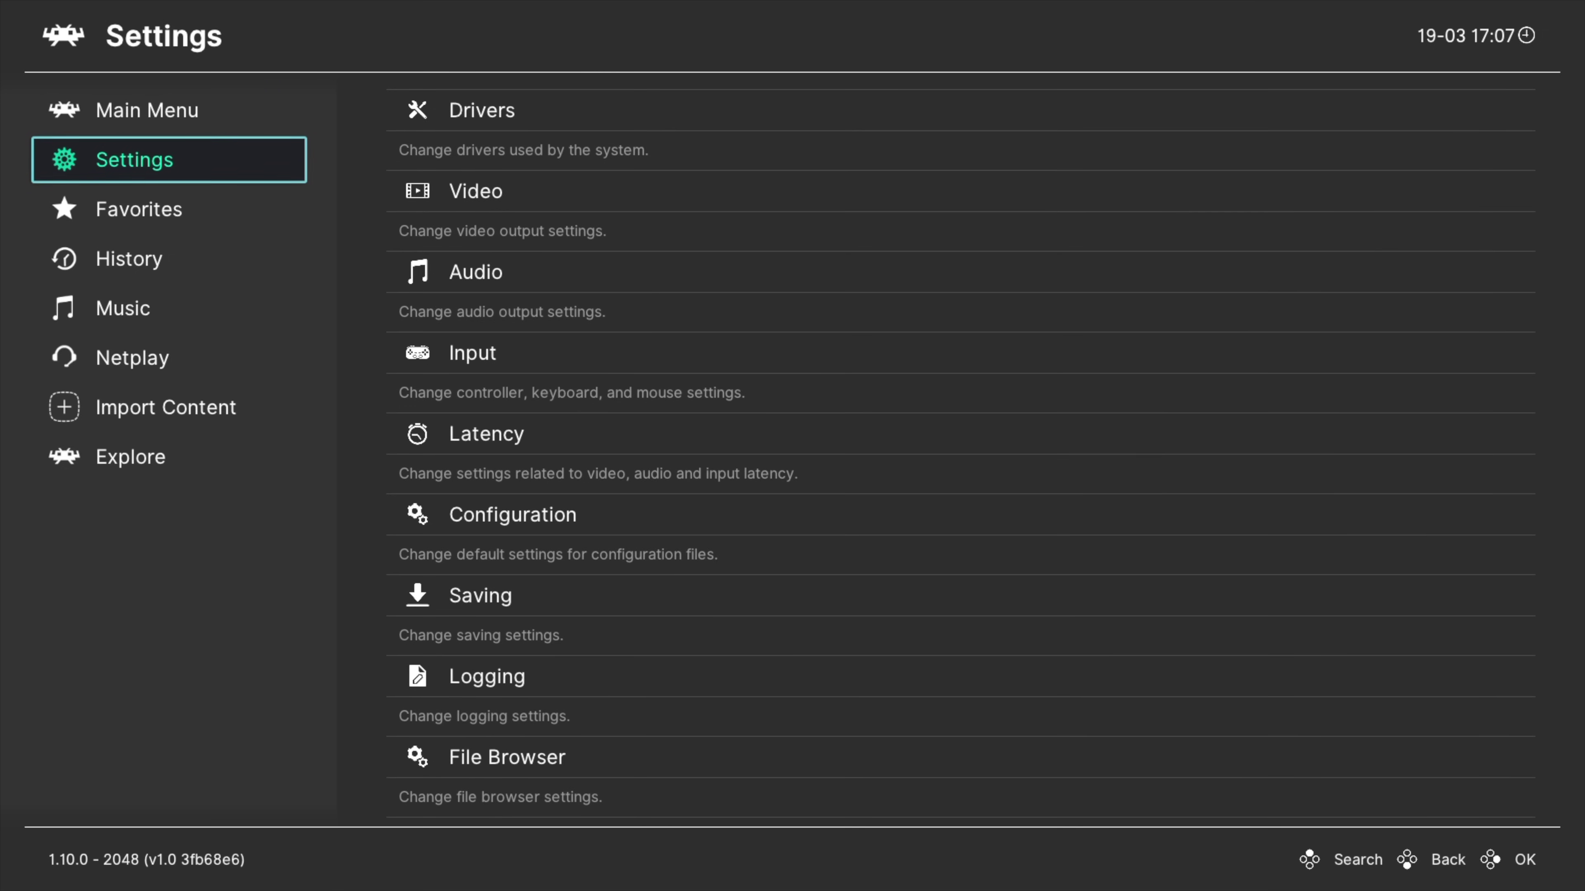
{"action": "key", "text": "Right"}
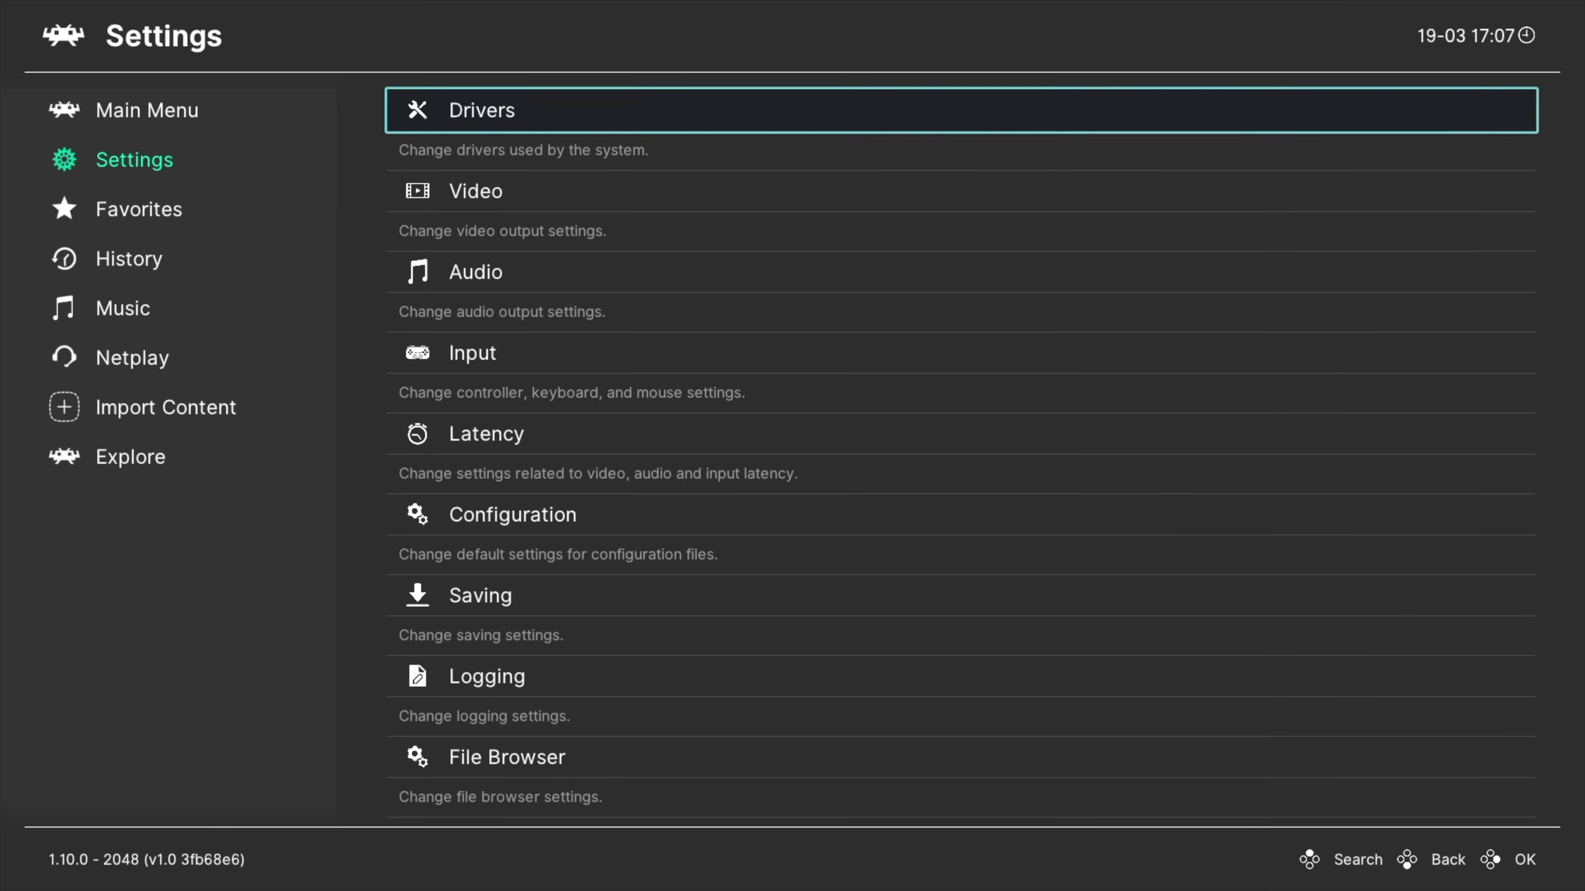
{"action": "key", "text": "Down"}
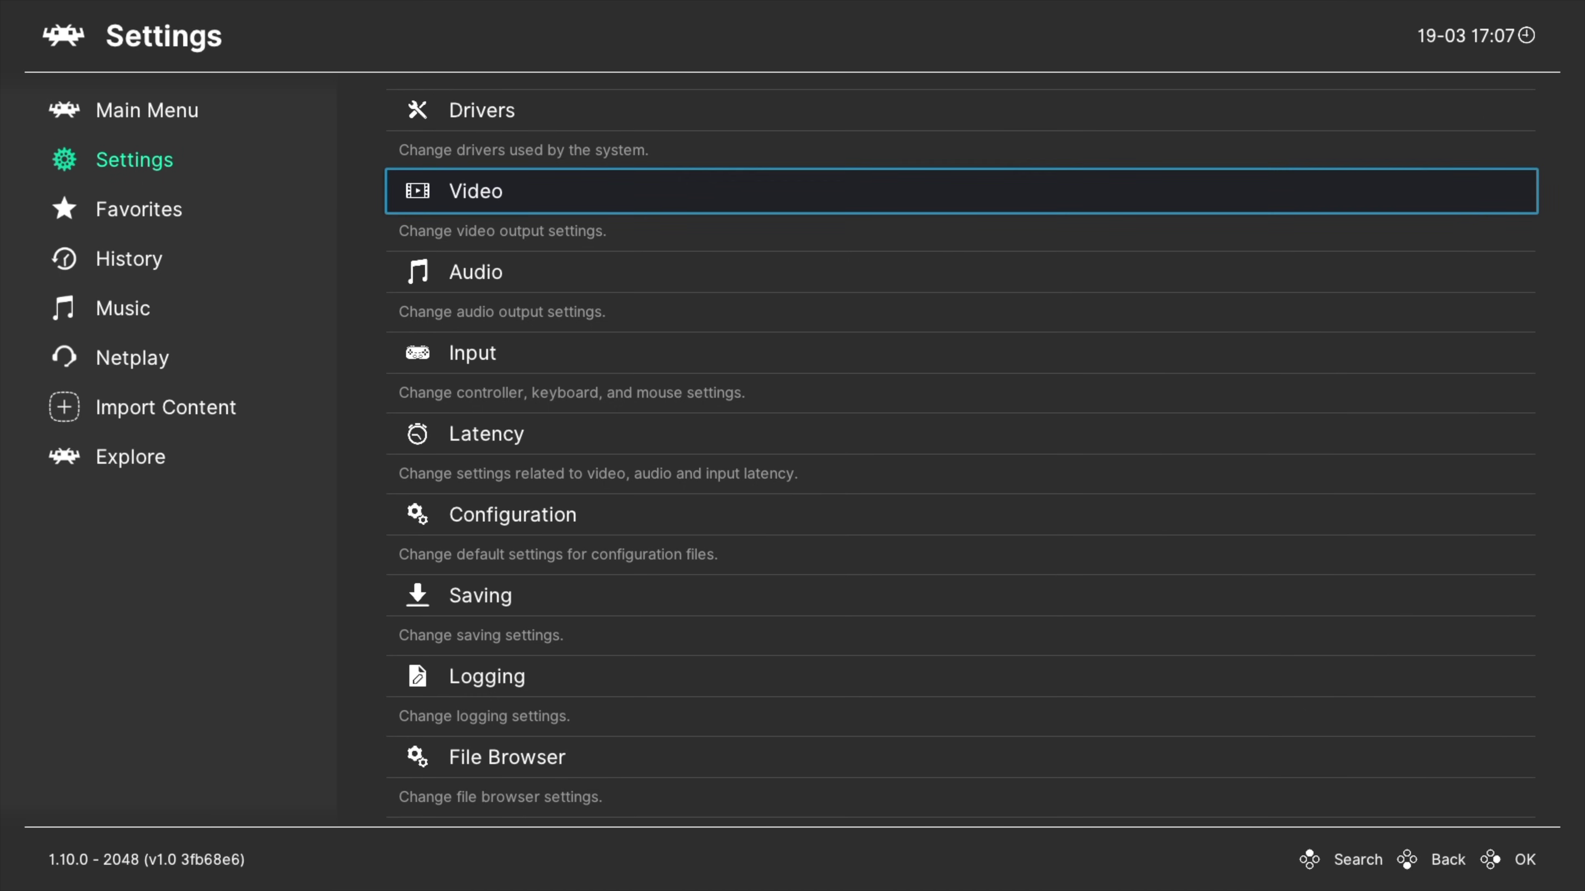
{"action": "key", "text": "Return"}
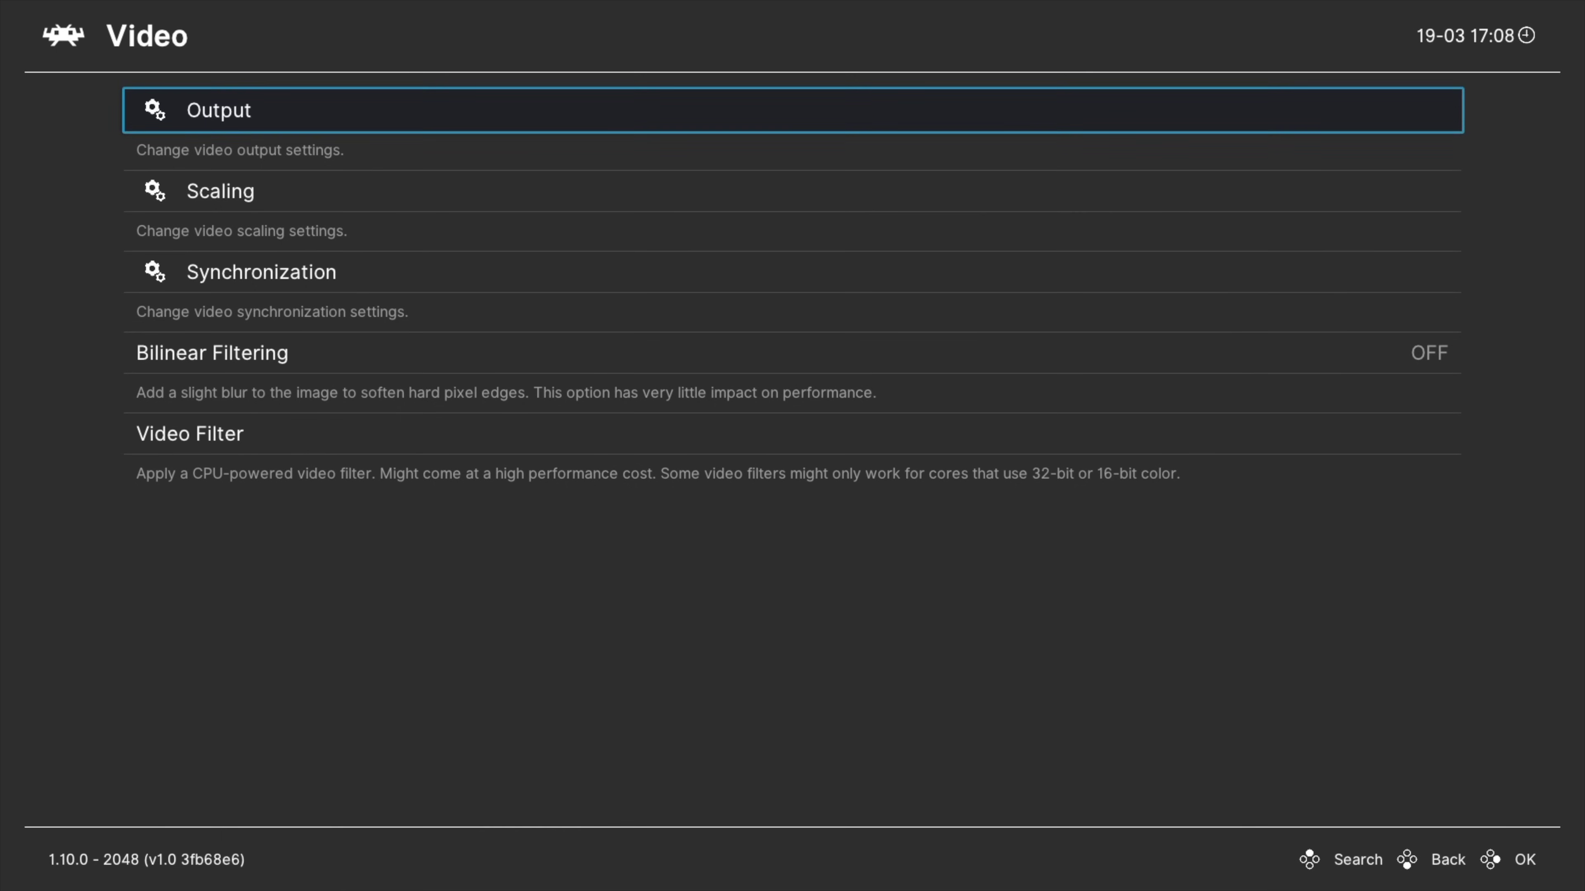
{"action": "key", "text": "Down"}
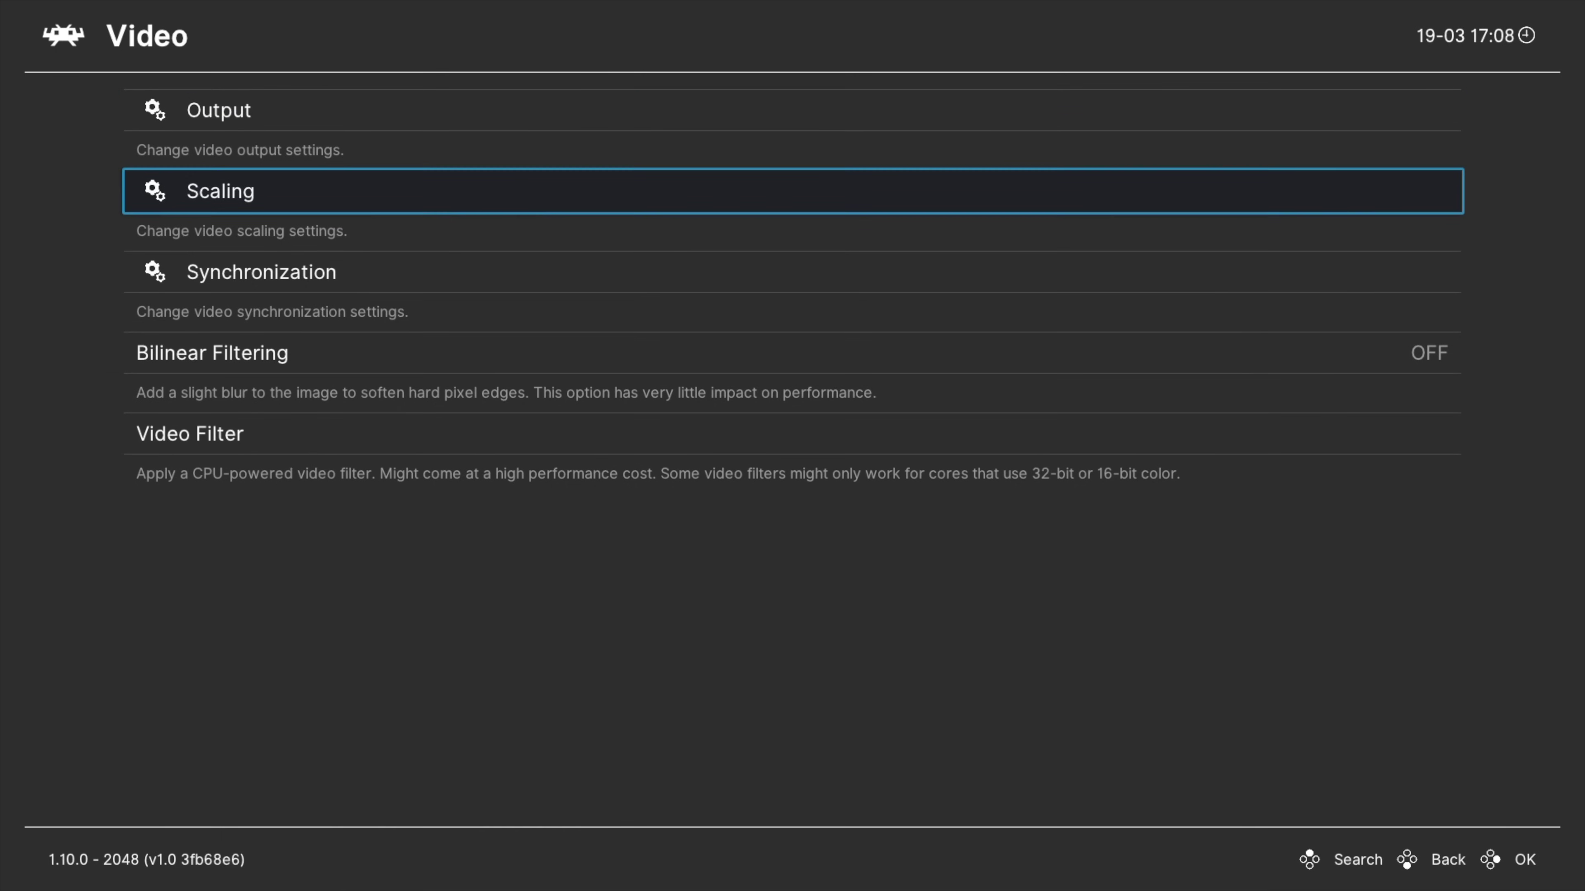
{"action": "key", "text": "Return"}
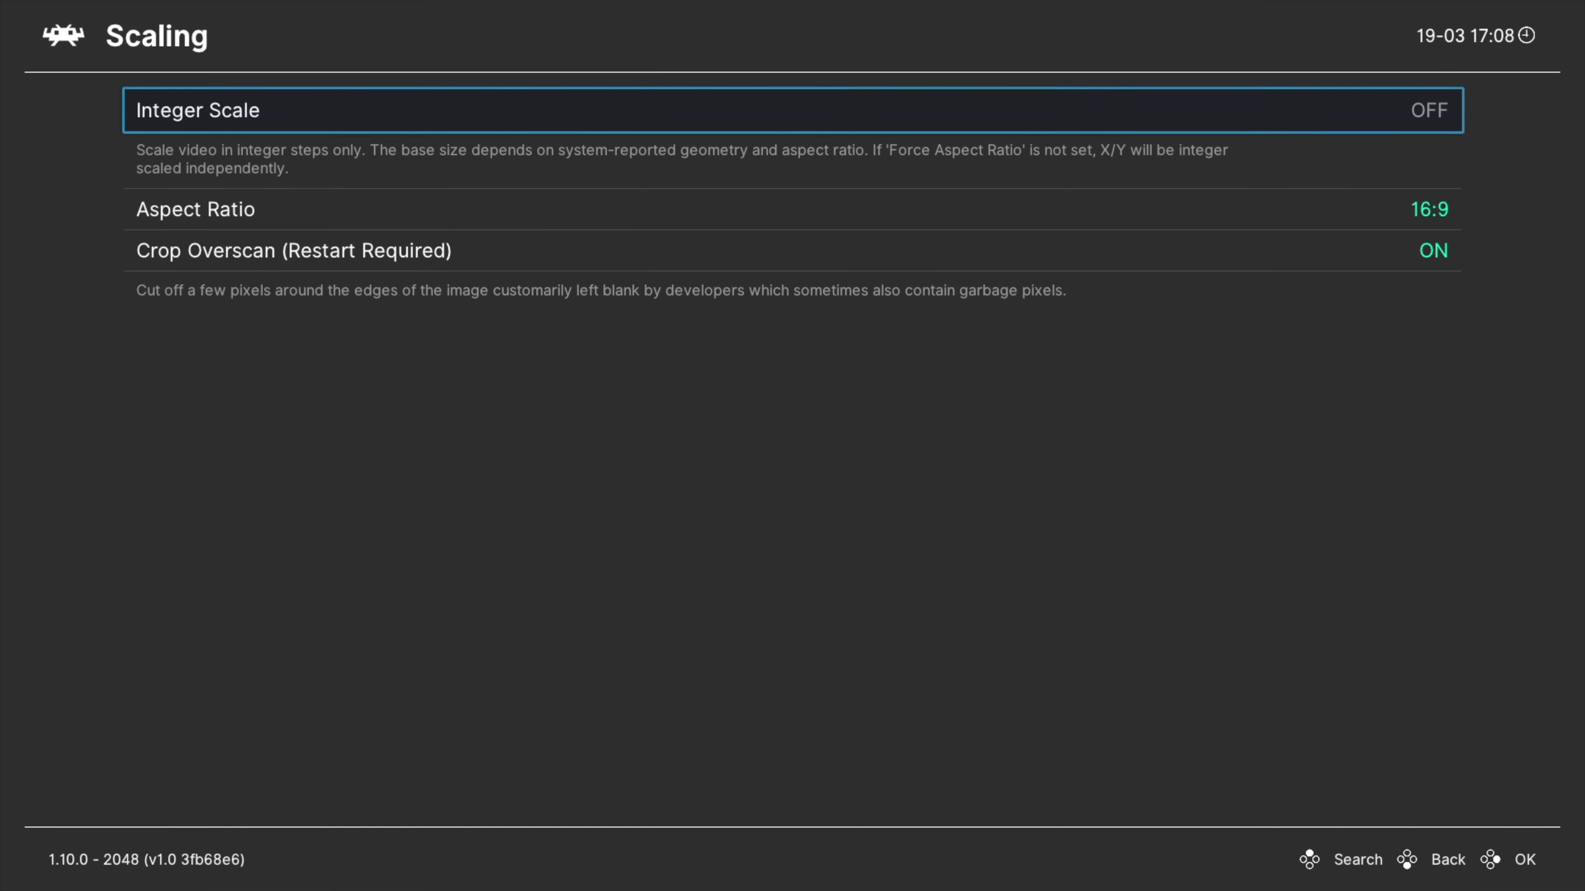
Cycle the Aspect Ratio through options including Config, Core provided, Custom and Full, and return to the Settings list.
{"action": "key", "text": "Down"}
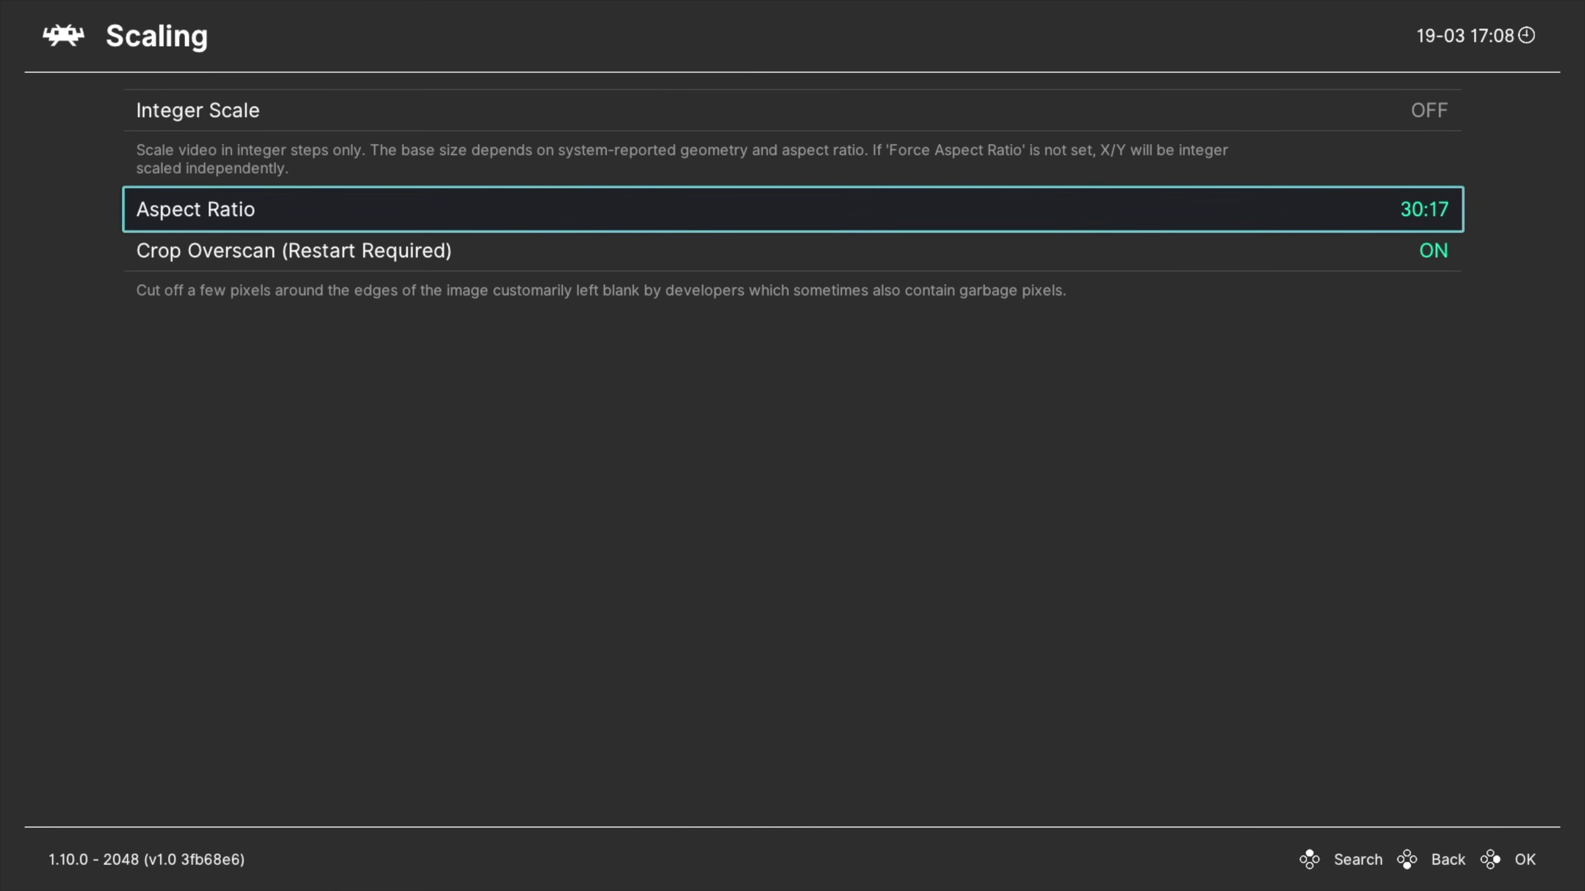
{"action": "key", "text": "Right"}
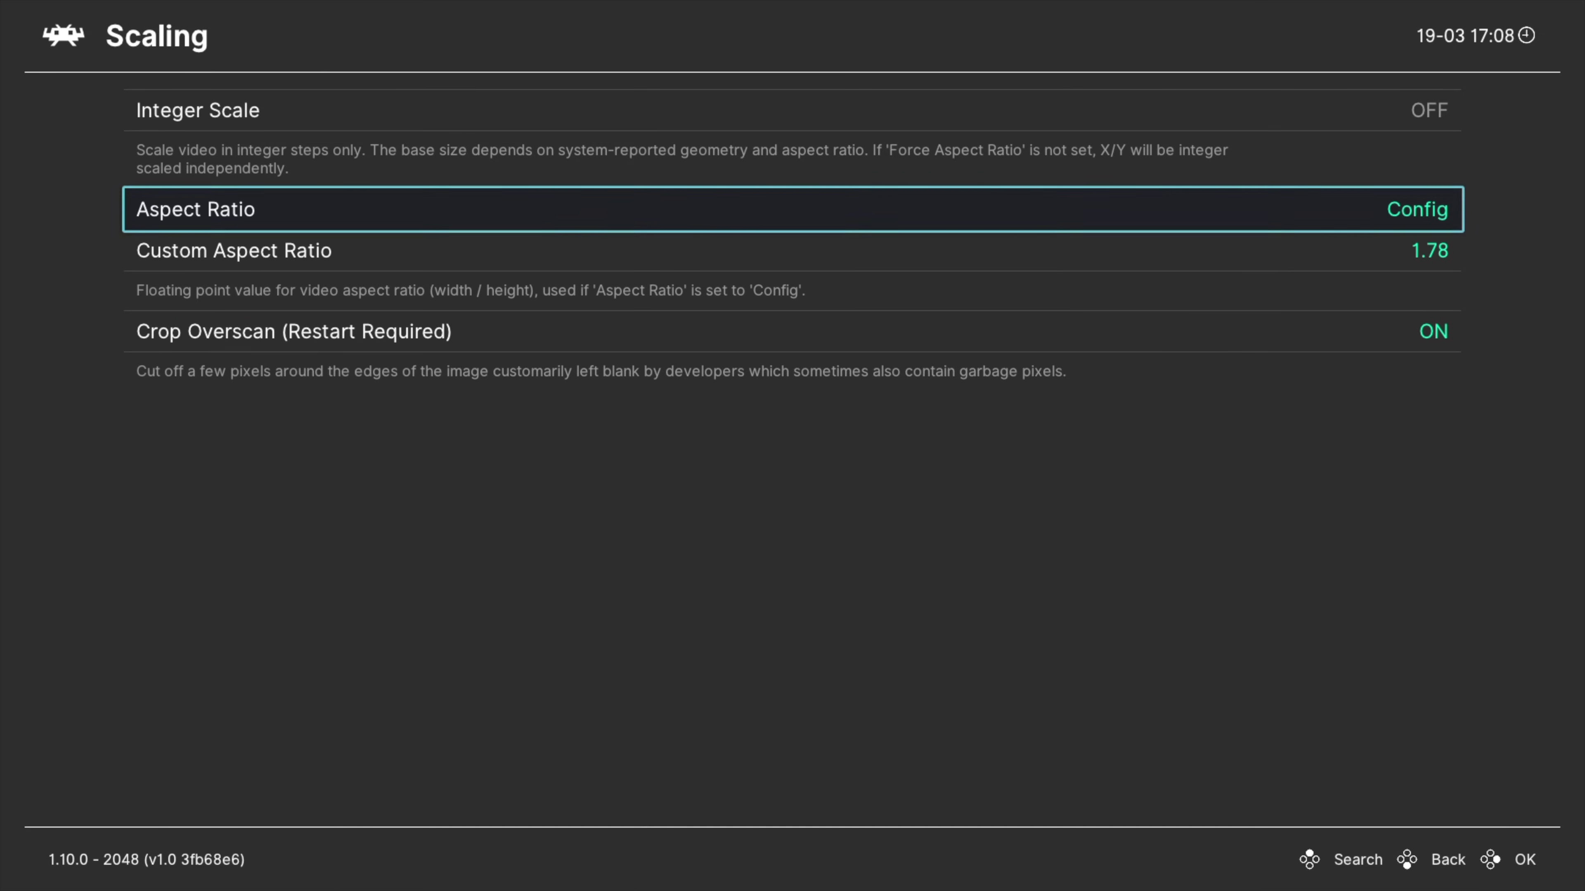
{"action": "key", "text": "Right"}
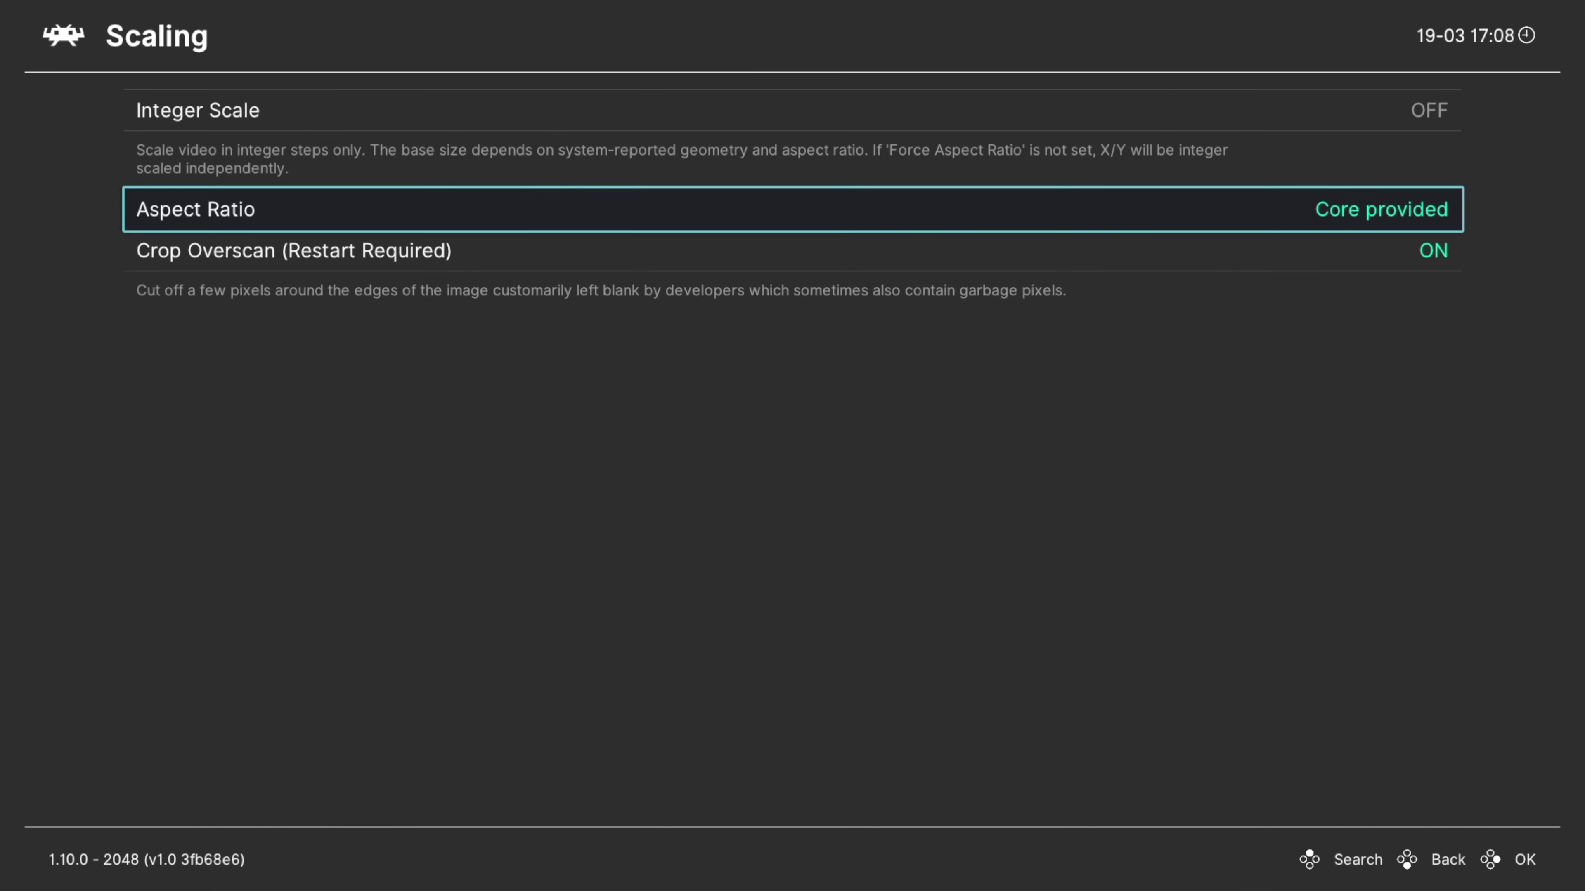
{"action": "key", "text": "Right"}
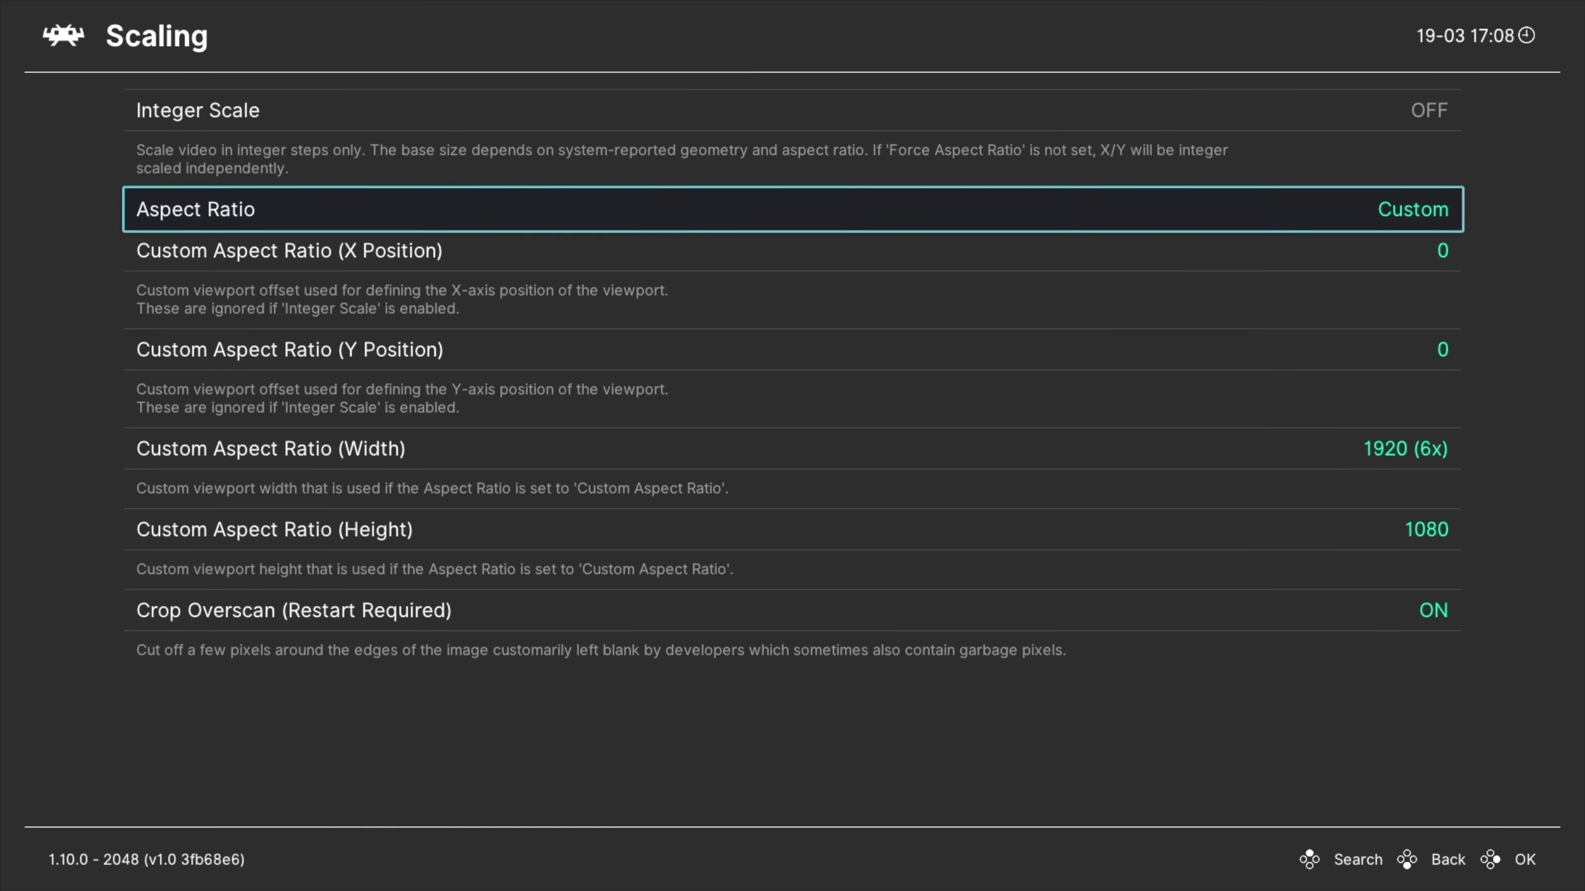
{"action": "key", "text": "Right"}
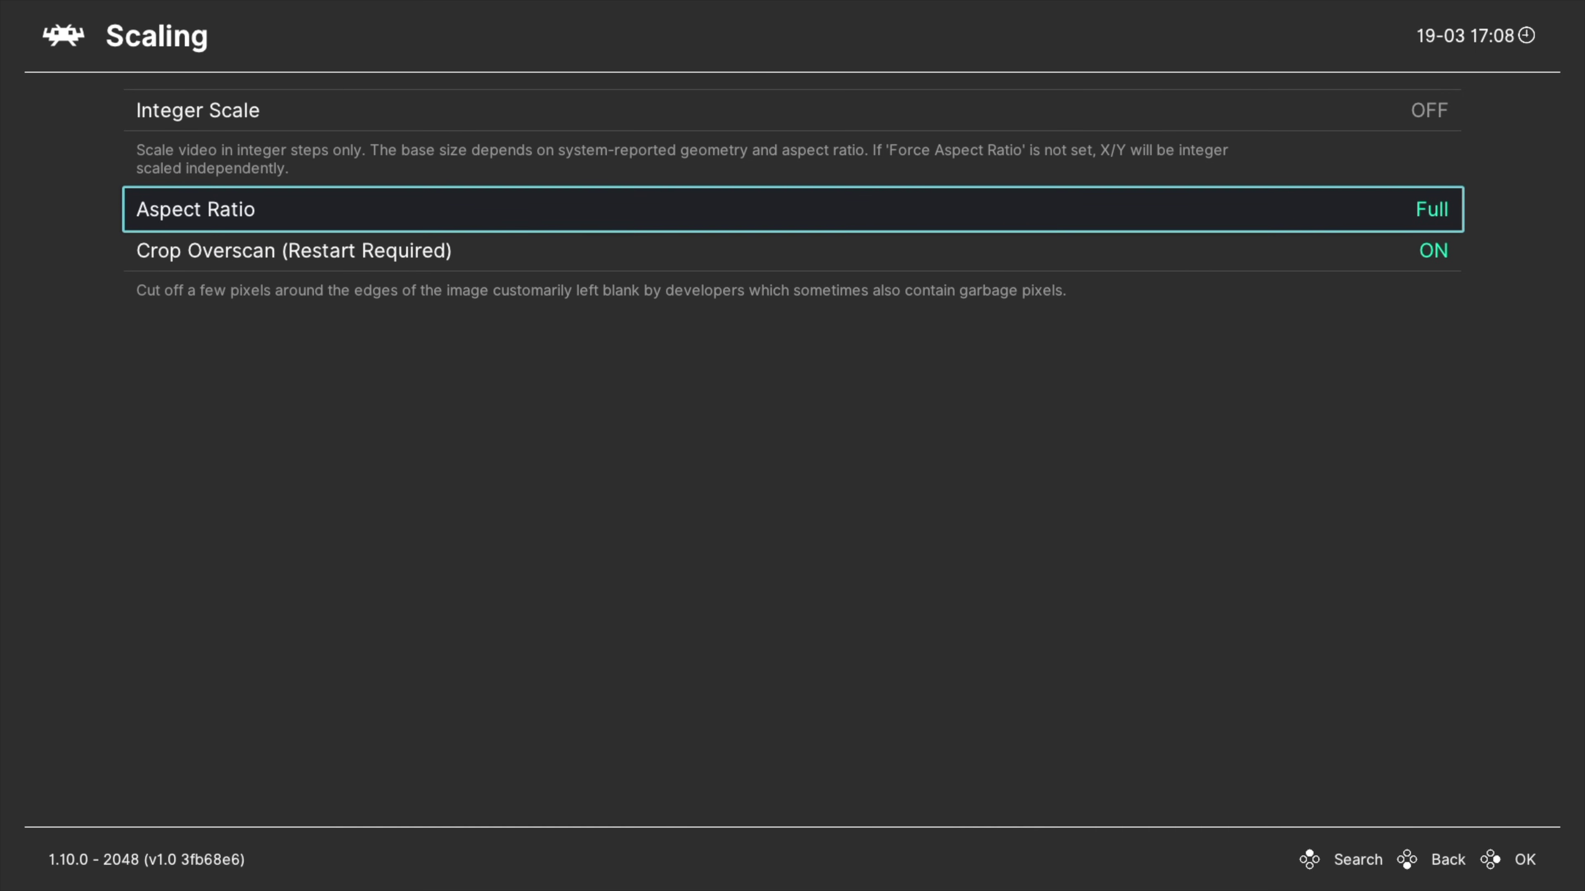
{"action": "key", "text": "Left"}
{"action": "key", "text": "BackSpace"}
{"action": "key", "text": "BackSpace"}
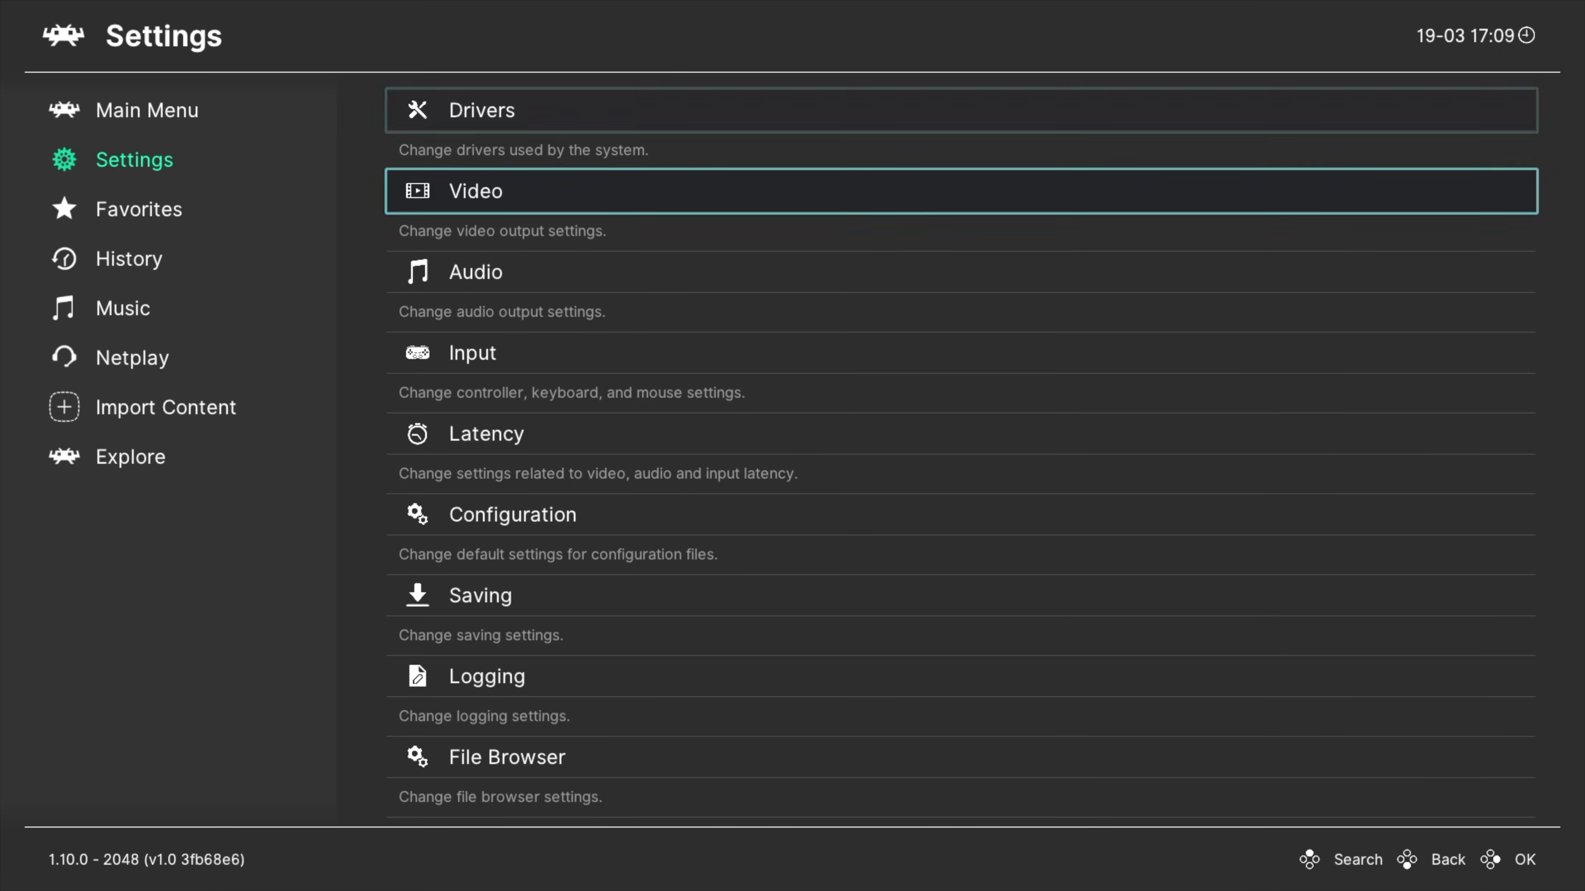
Set the System/BIOS directory to /dev_usb000/System in the Directory settings, and return to the Settings list.
{"action": "key", "text": "Up"}
{"action": "key", "text": "Up"}
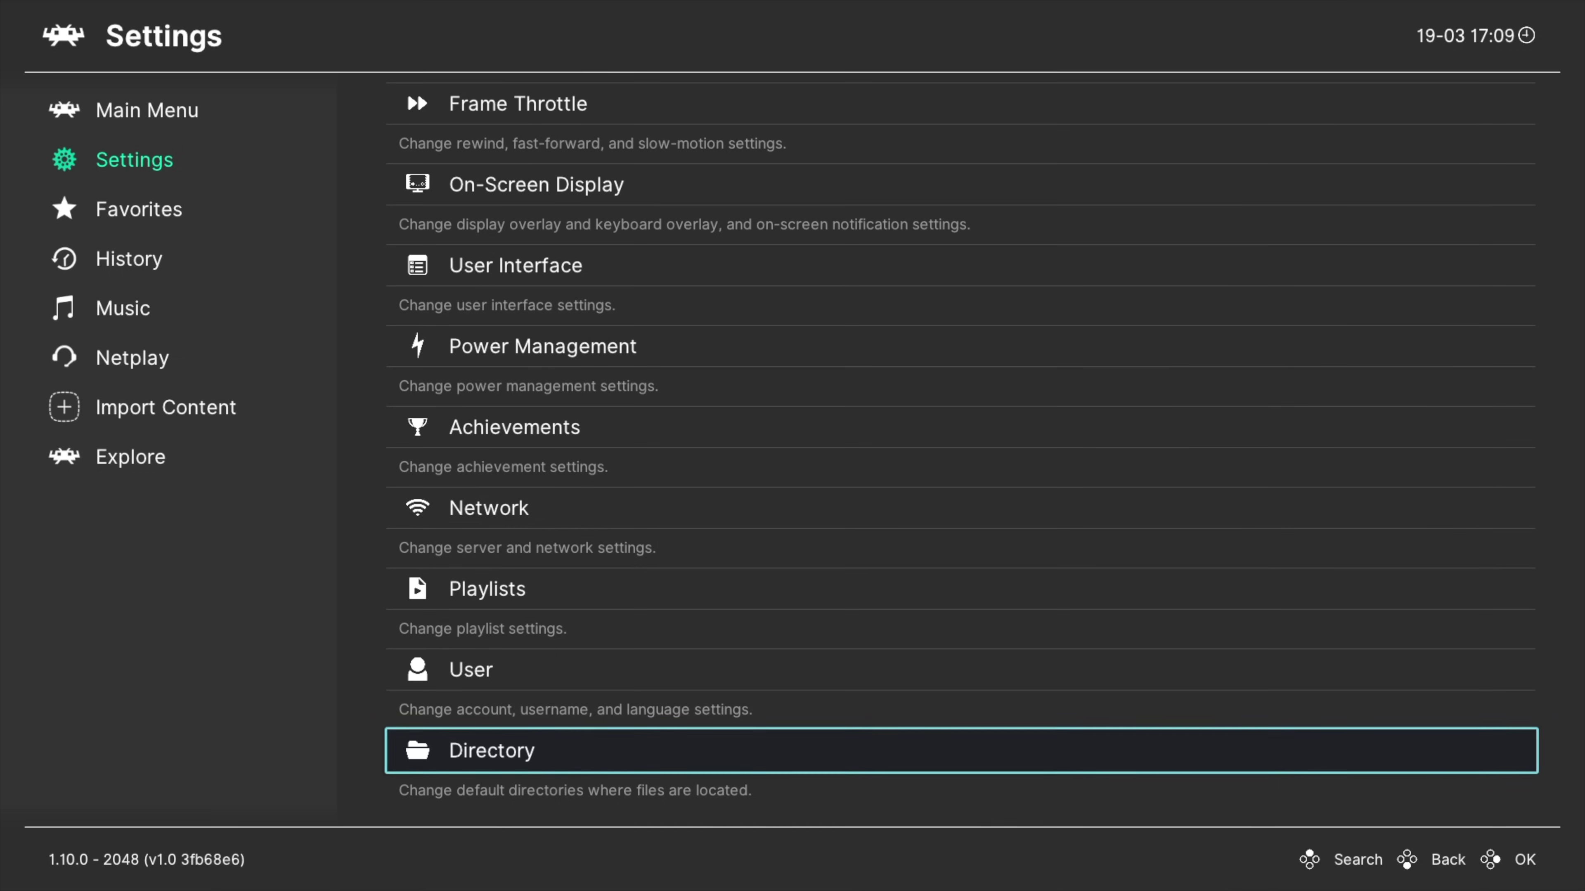
{"action": "key", "text": "Return"}
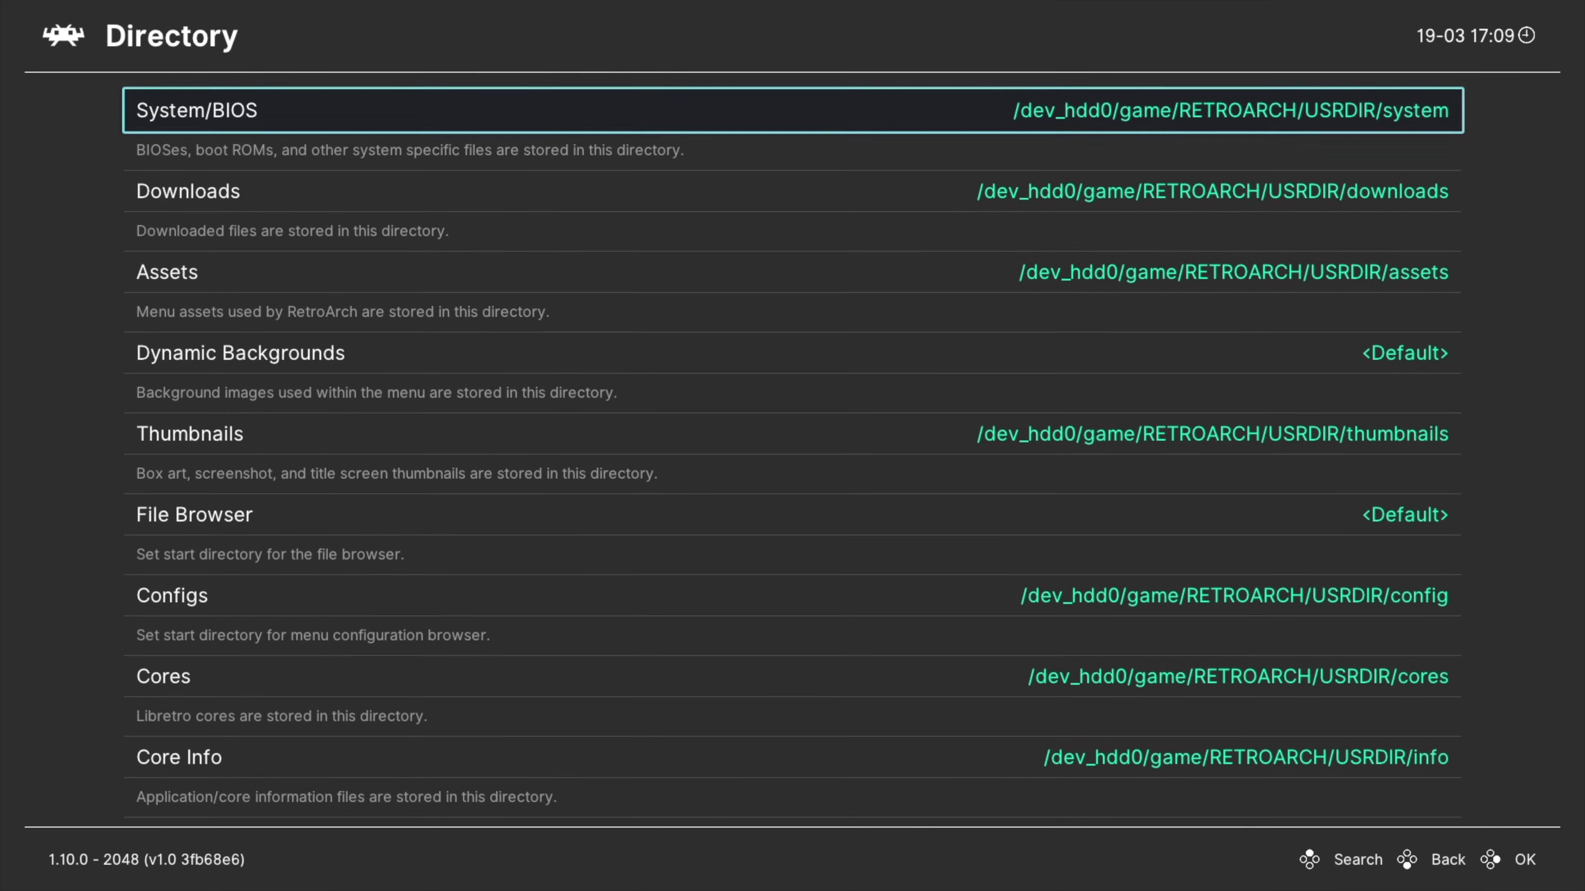
{"action": "key", "text": "Return"}
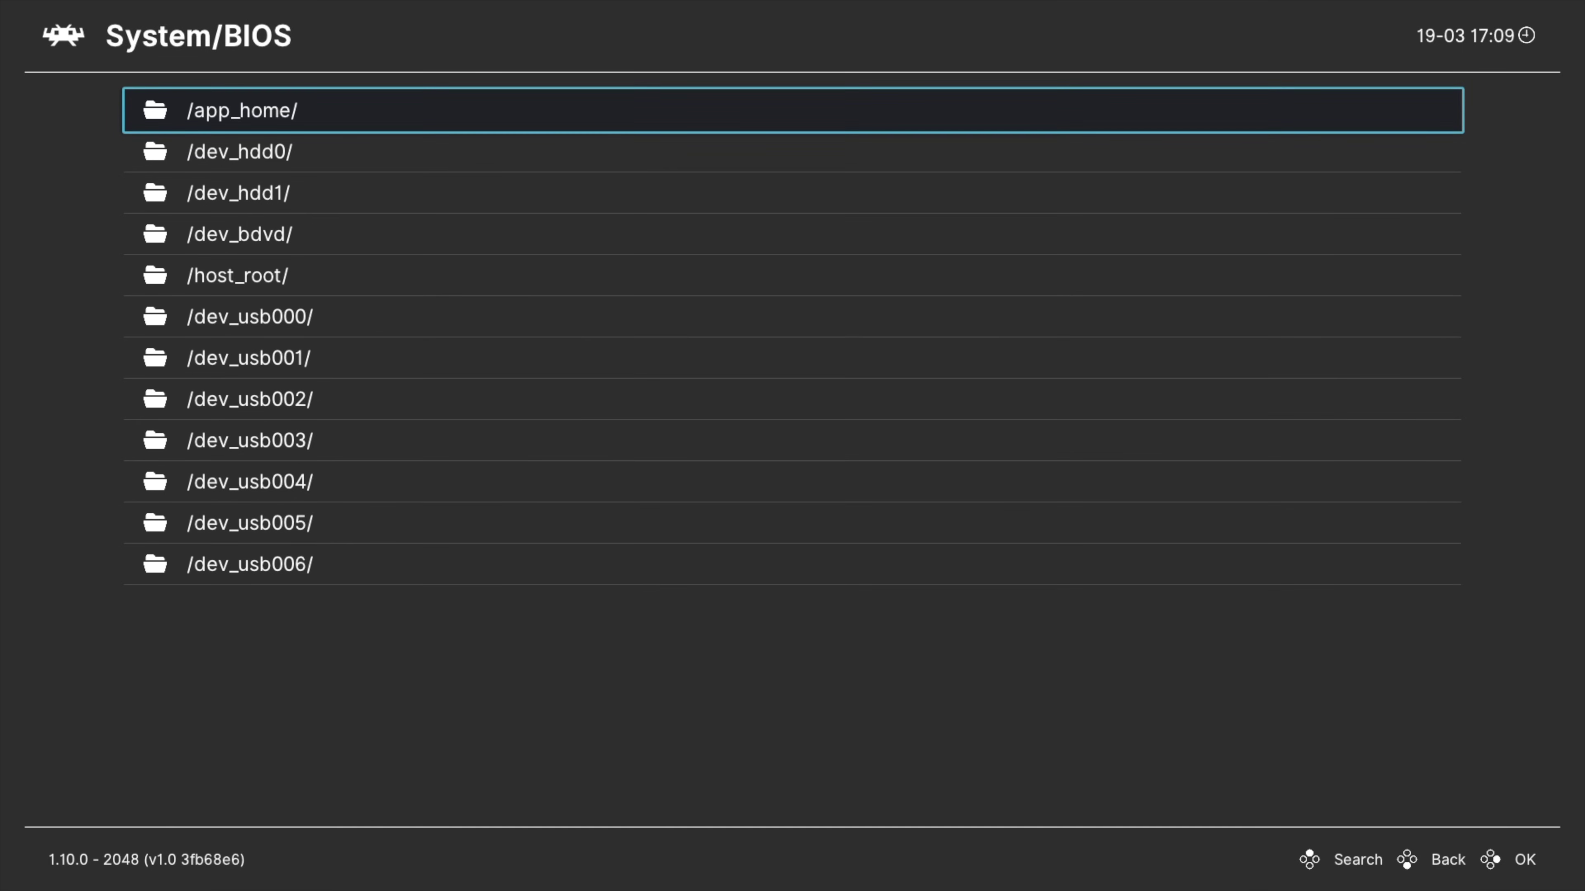
{"action": "key", "text": "Down"}
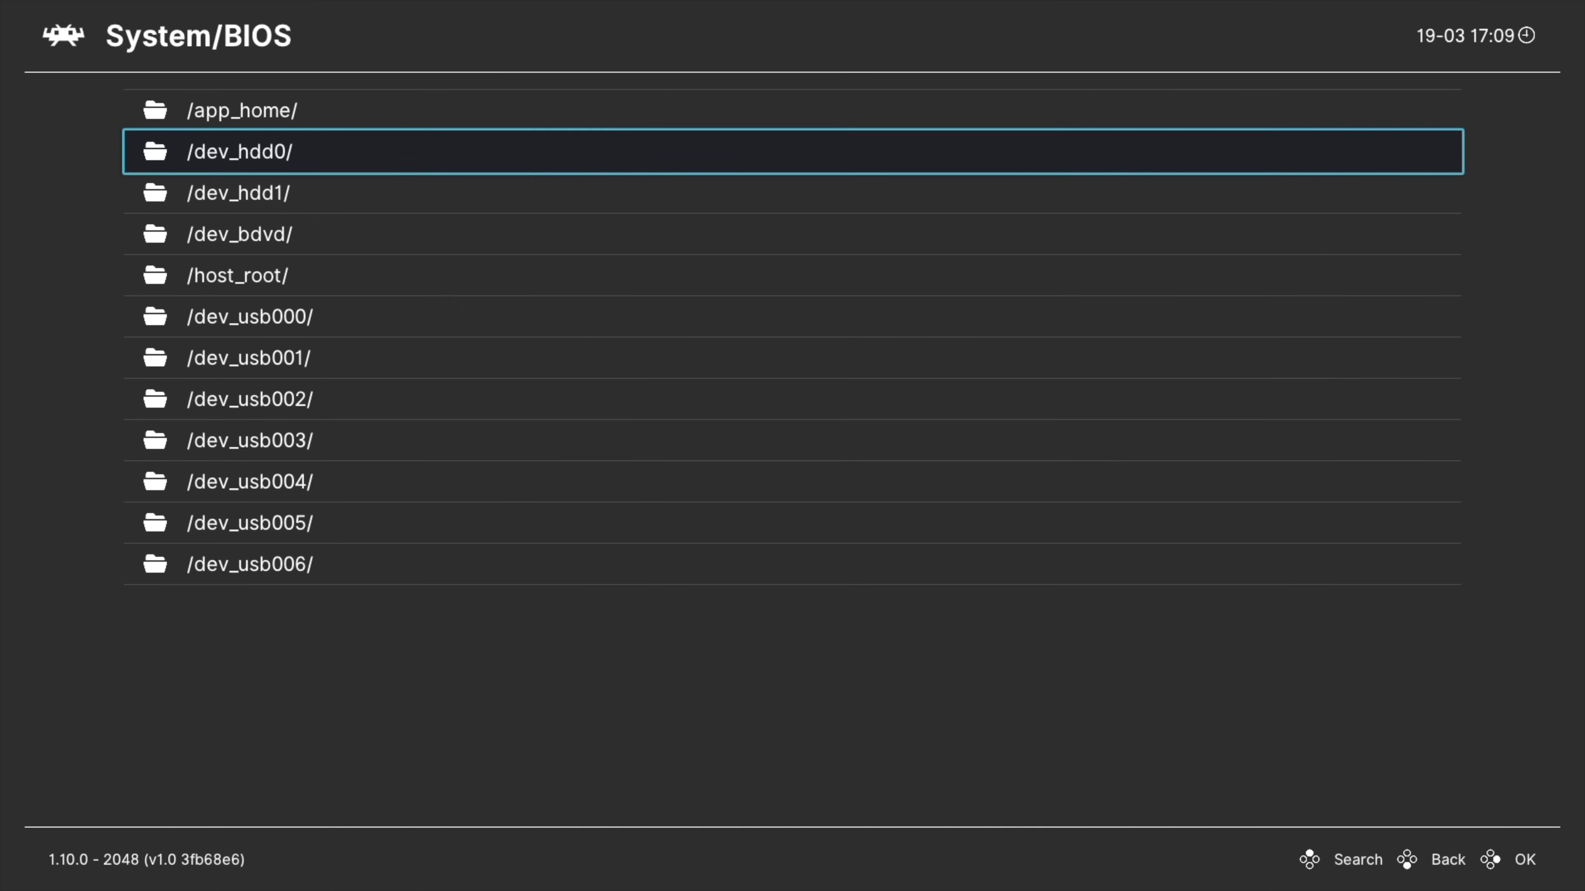
{"action": "key", "text": "Down"}
{"action": "key", "text": "Down"}
{"action": "key", "text": "Down"}
{"action": "key", "text": "Down"}
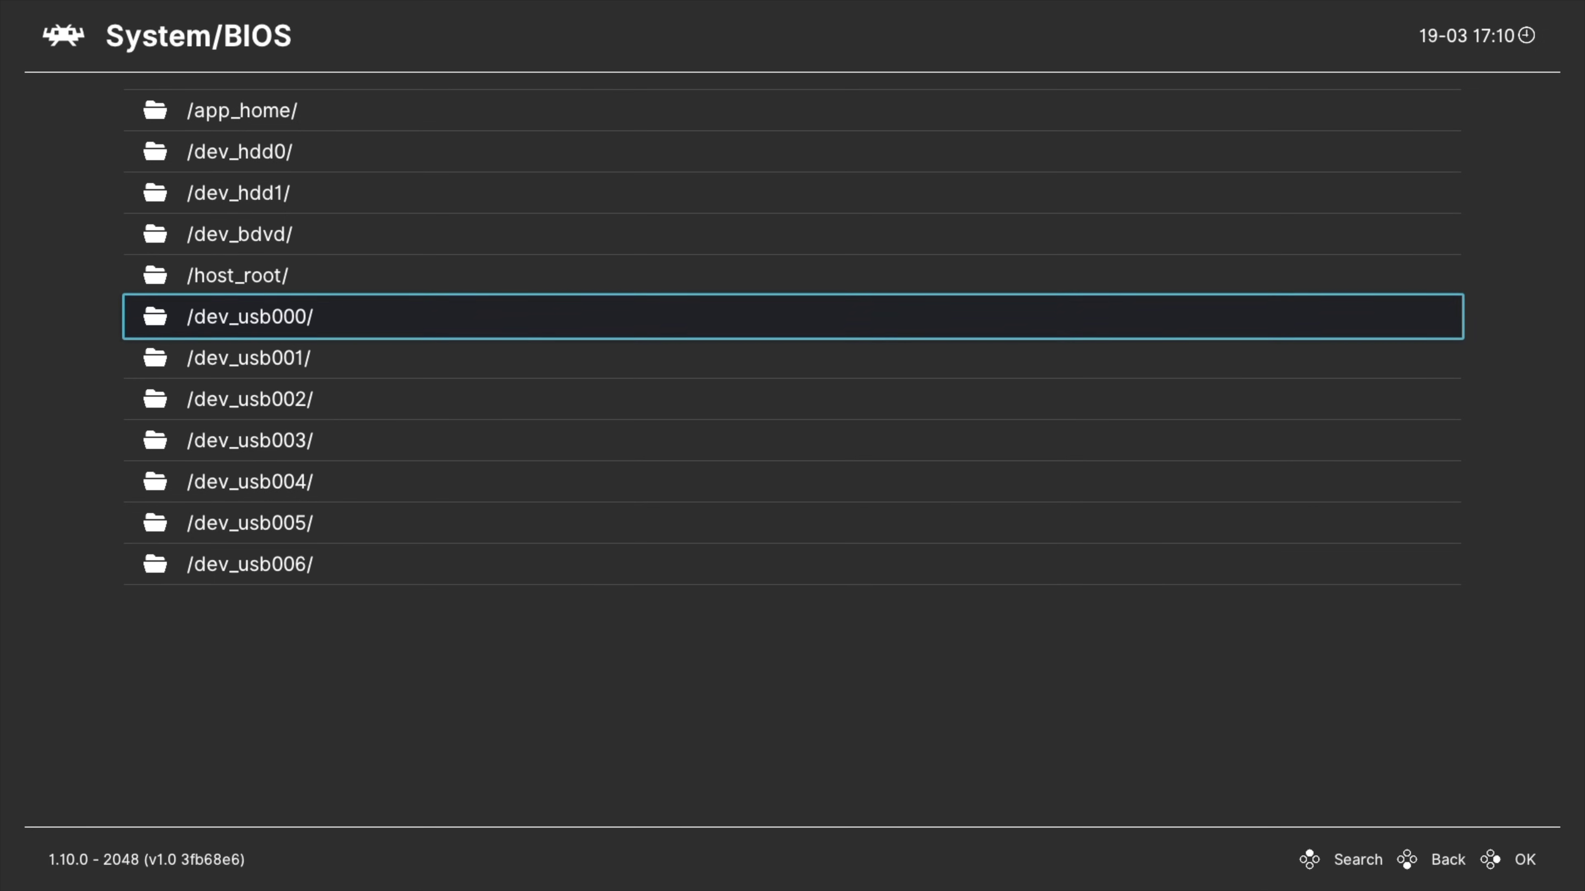
{"action": "key", "text": "Return"}
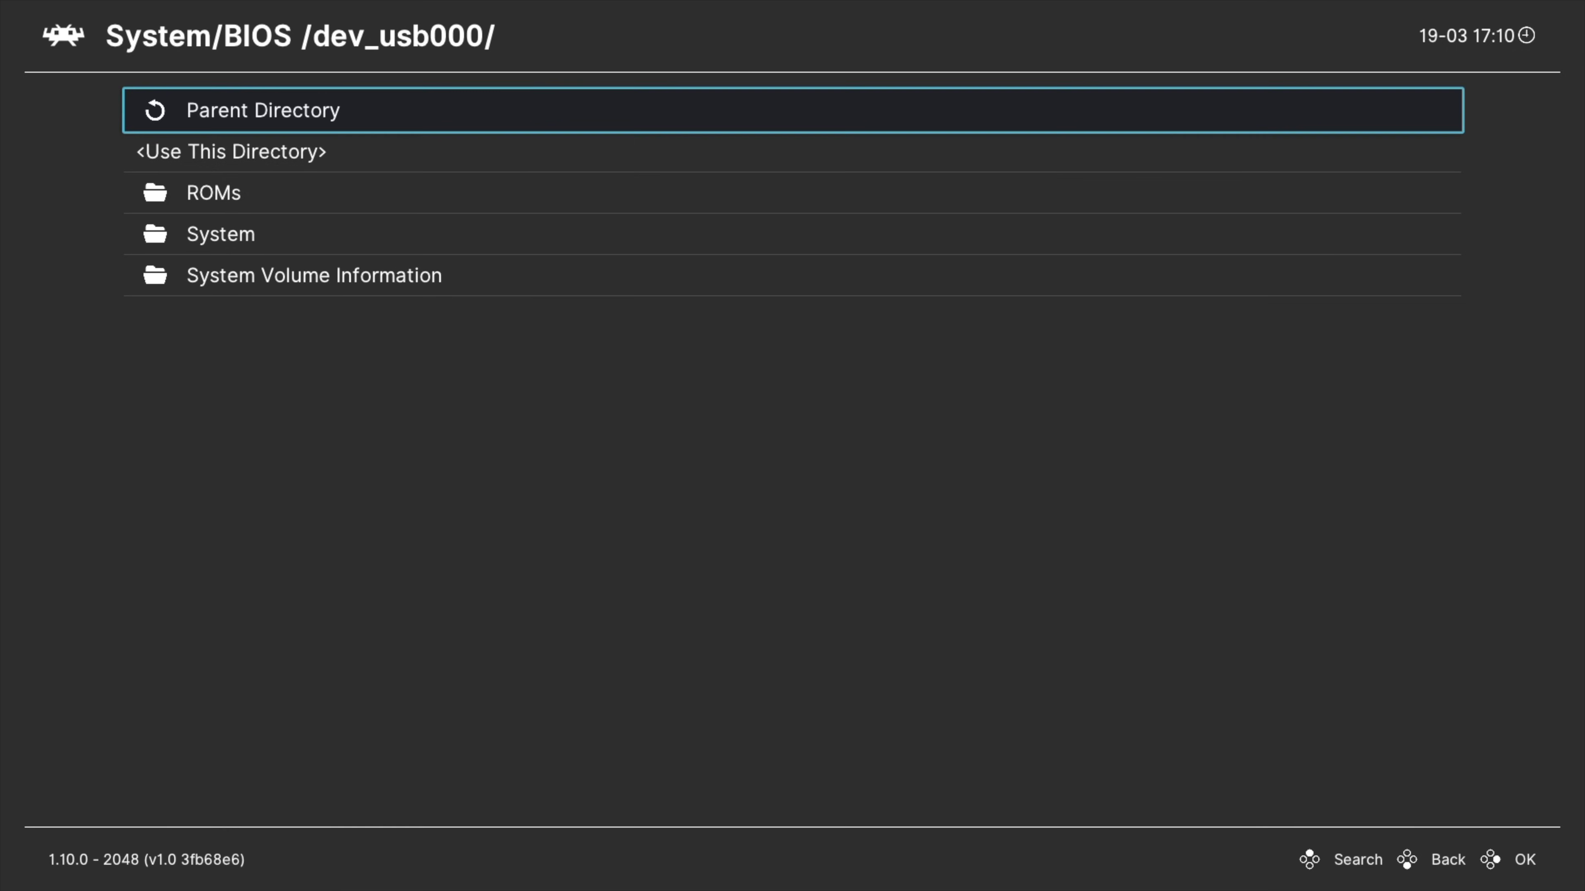
{"action": "key", "text": "Down"}
{"action": "key", "text": "Down"}
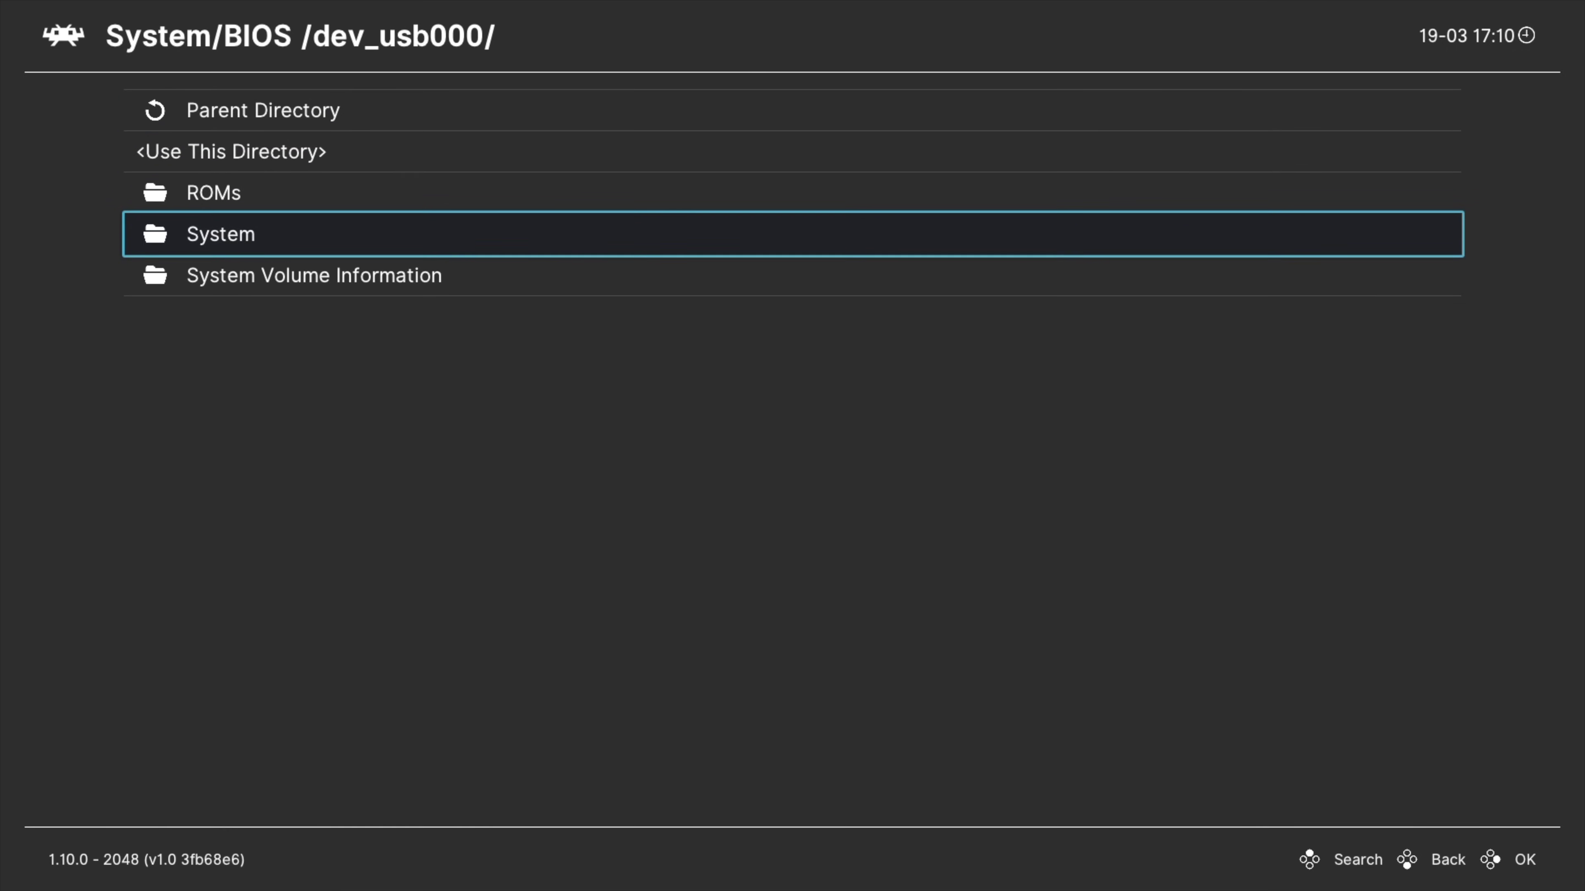
{"action": "key", "text": "Return"}
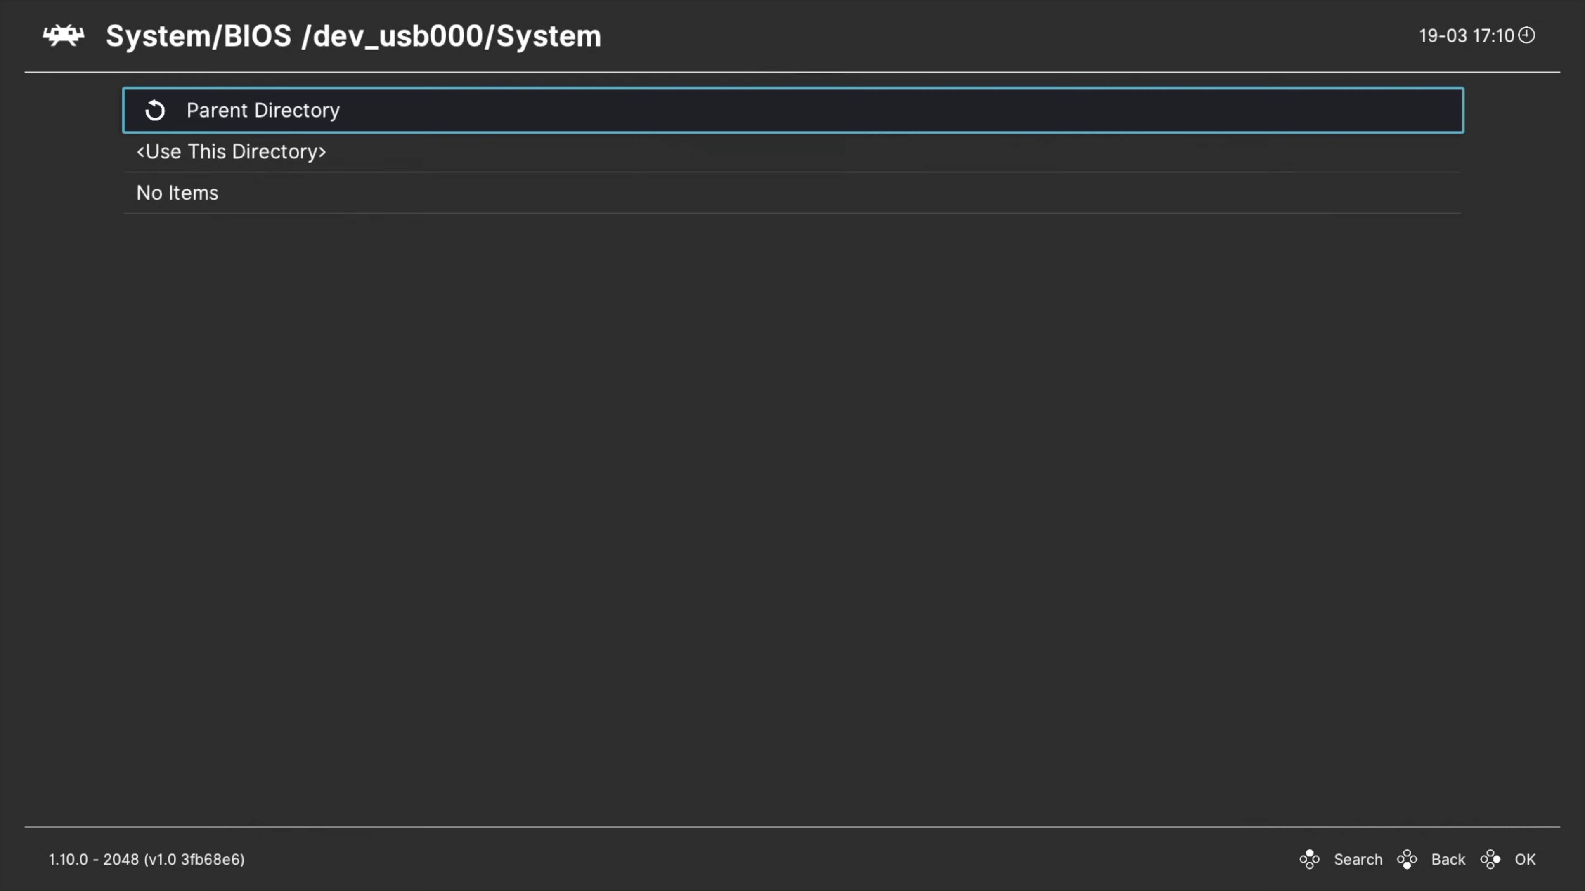
{"action": "key", "text": "Down"}
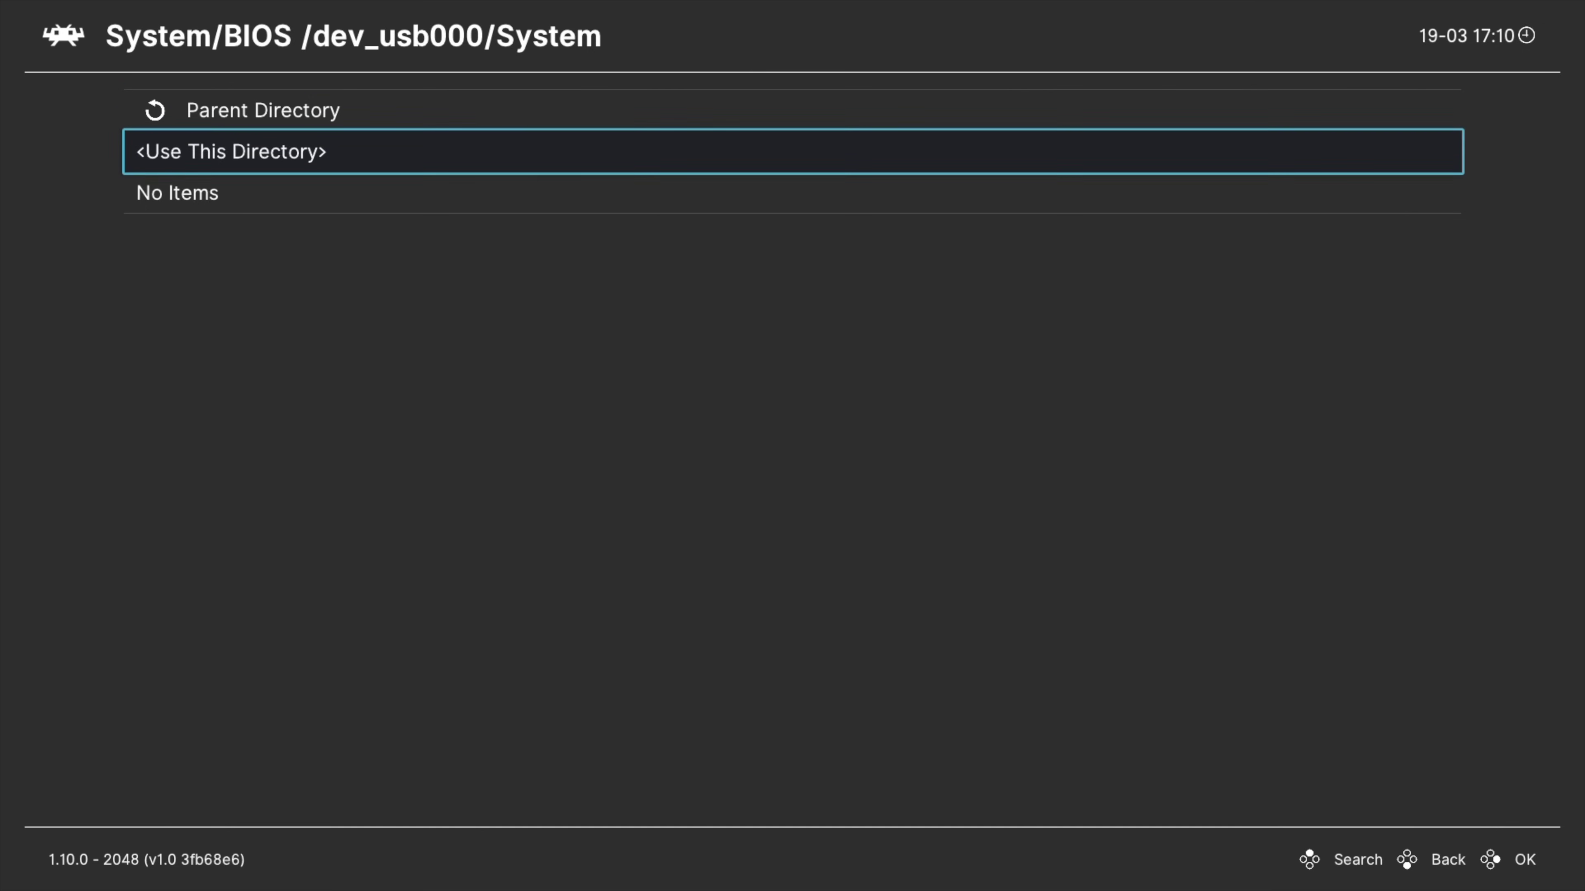
{"action": "key", "text": "Return"}
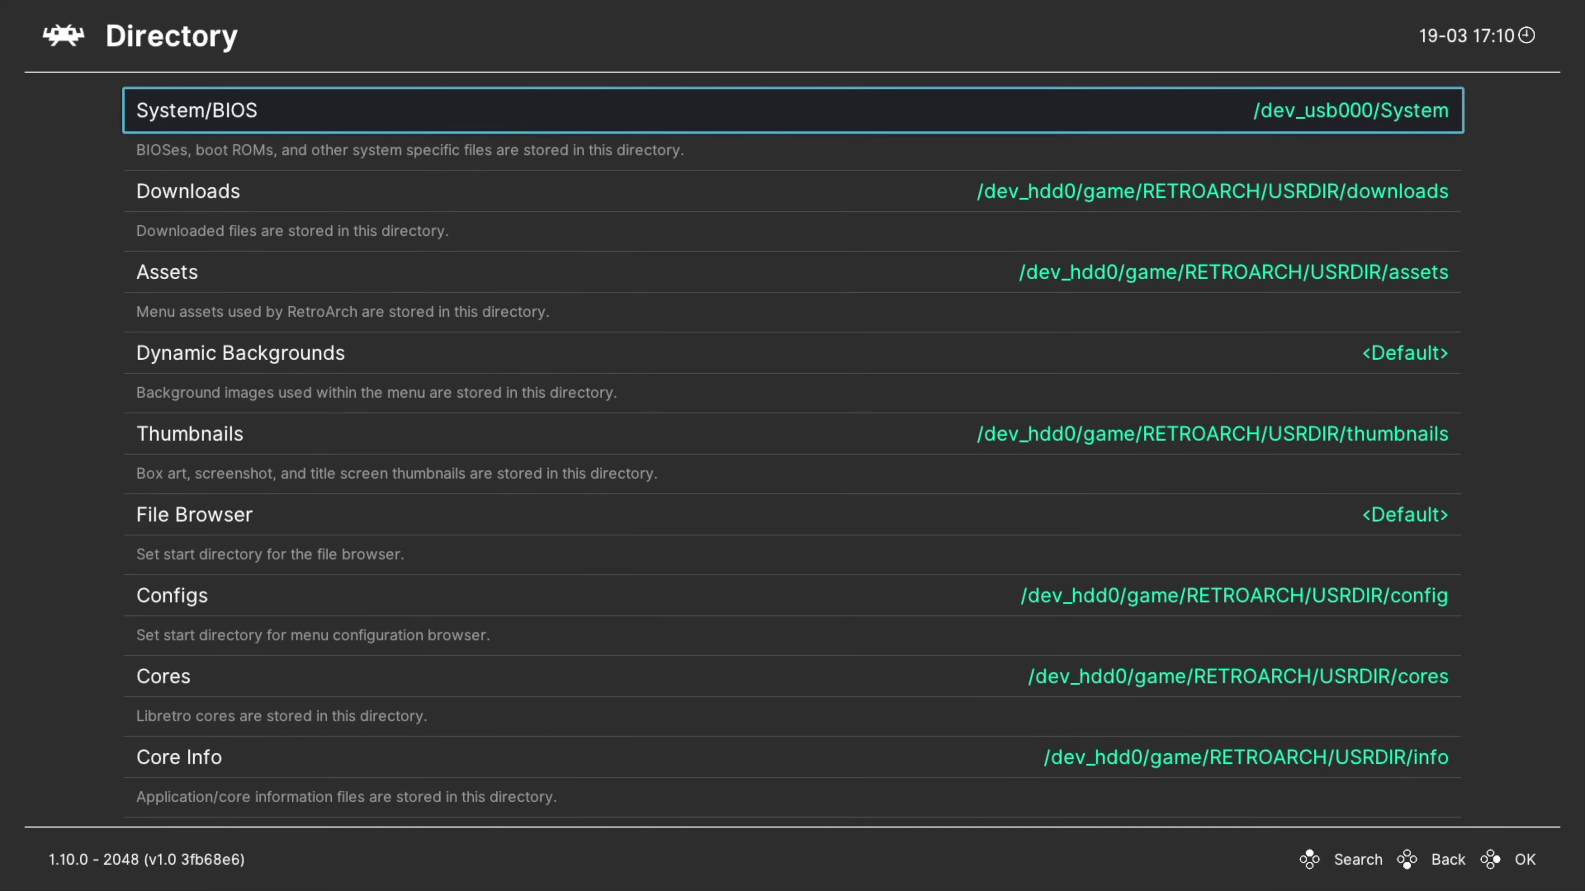
{"action": "key", "text": "BackSpace"}
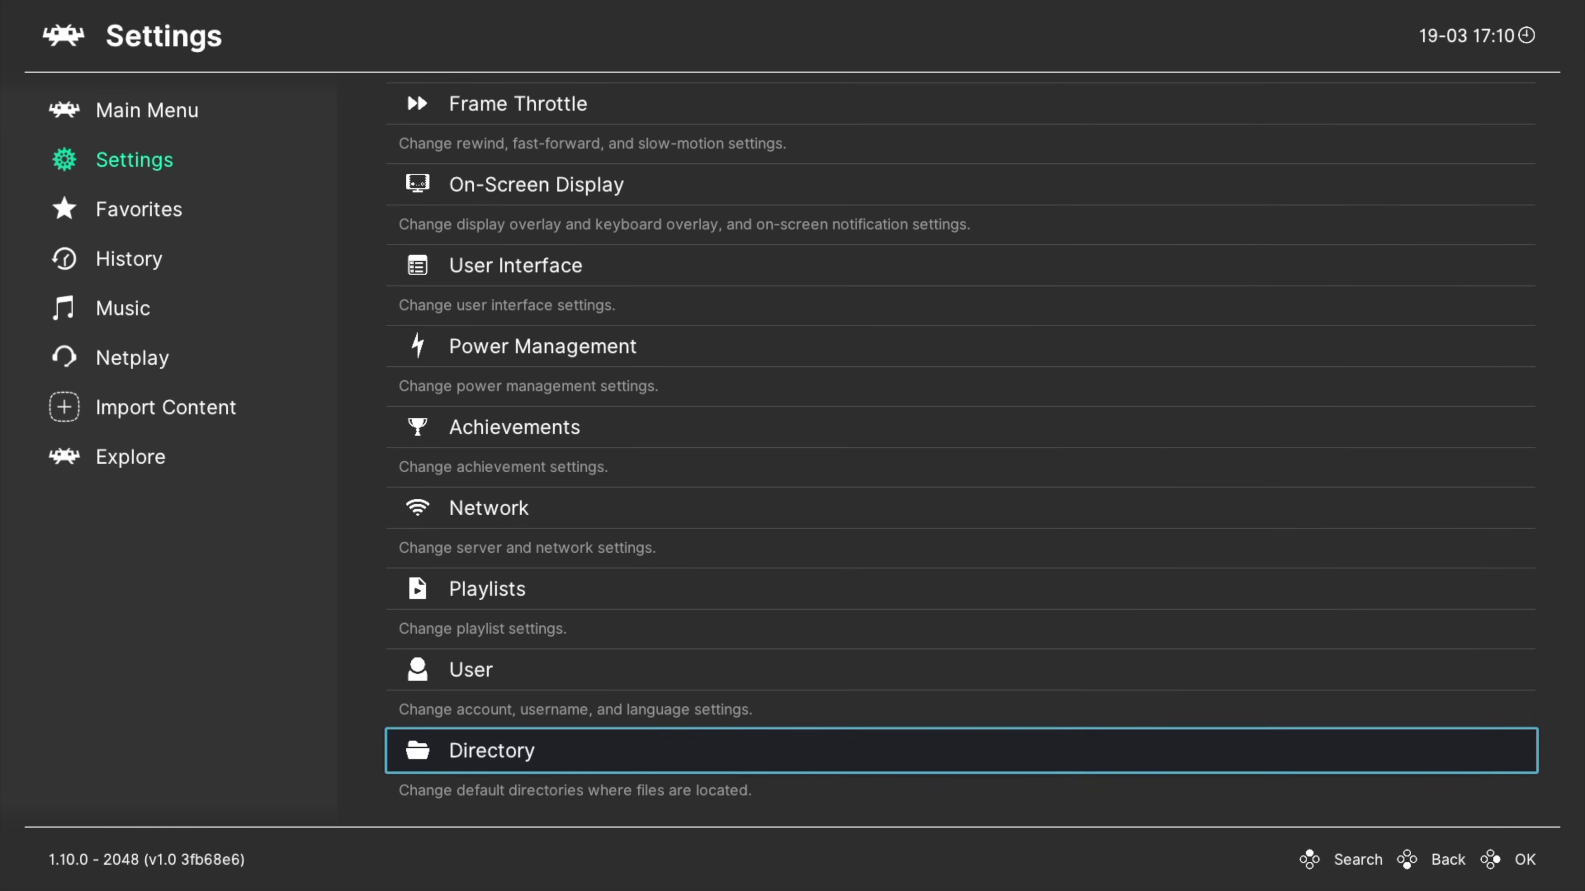
Locate the Save Current Configuration option in the Main Menu's Configuration File section, and return to the category list.
{"action": "key", "text": "Left"}
{"action": "key", "text": "Up"}
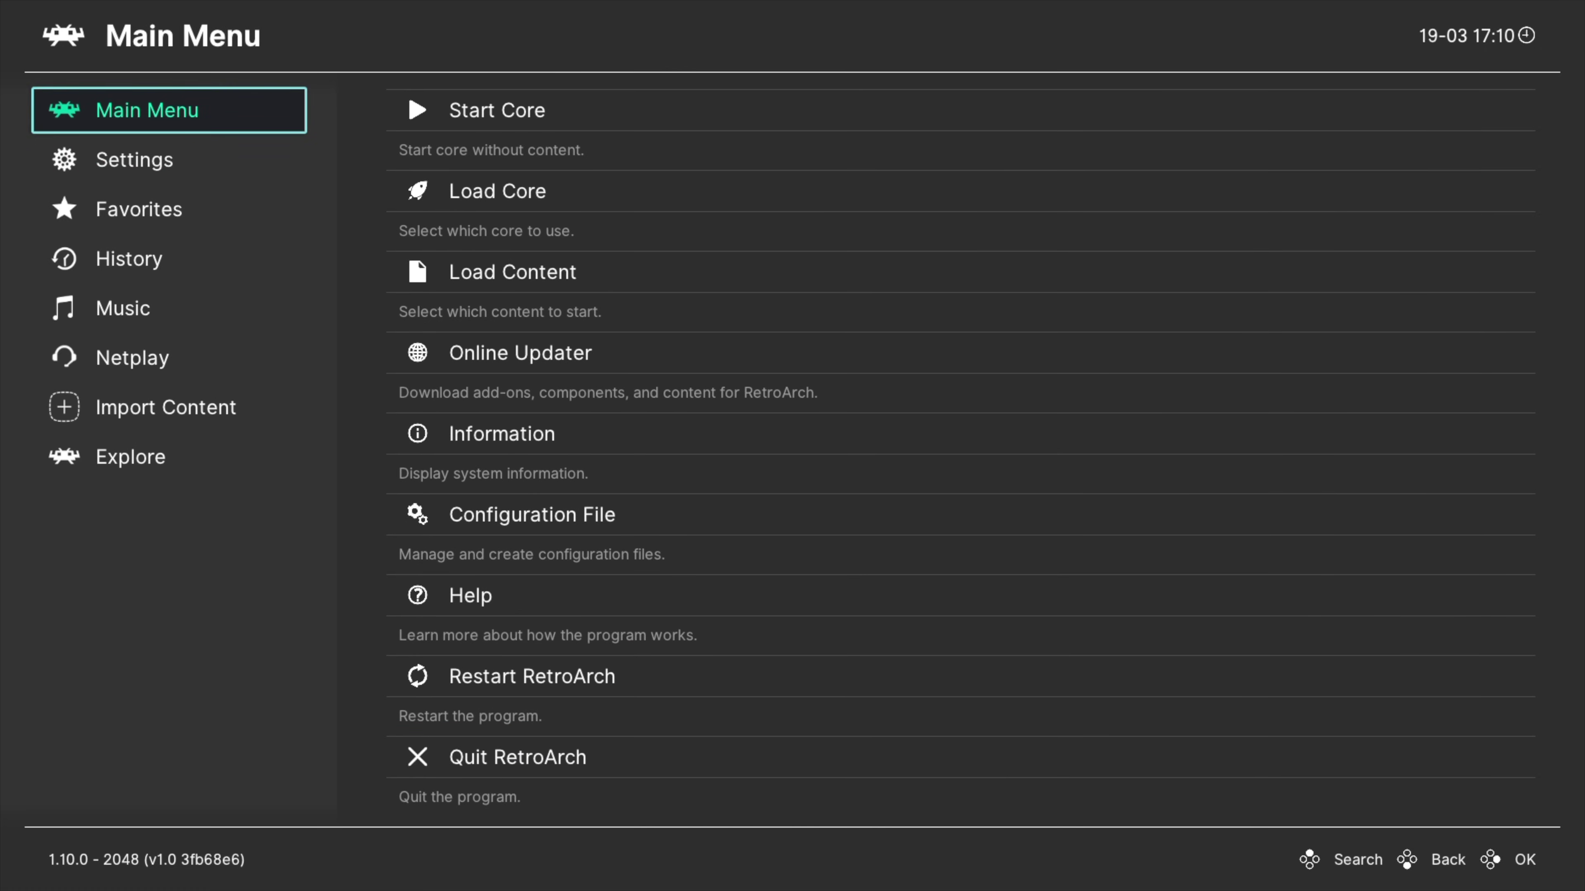
{"action": "key", "text": "Right"}
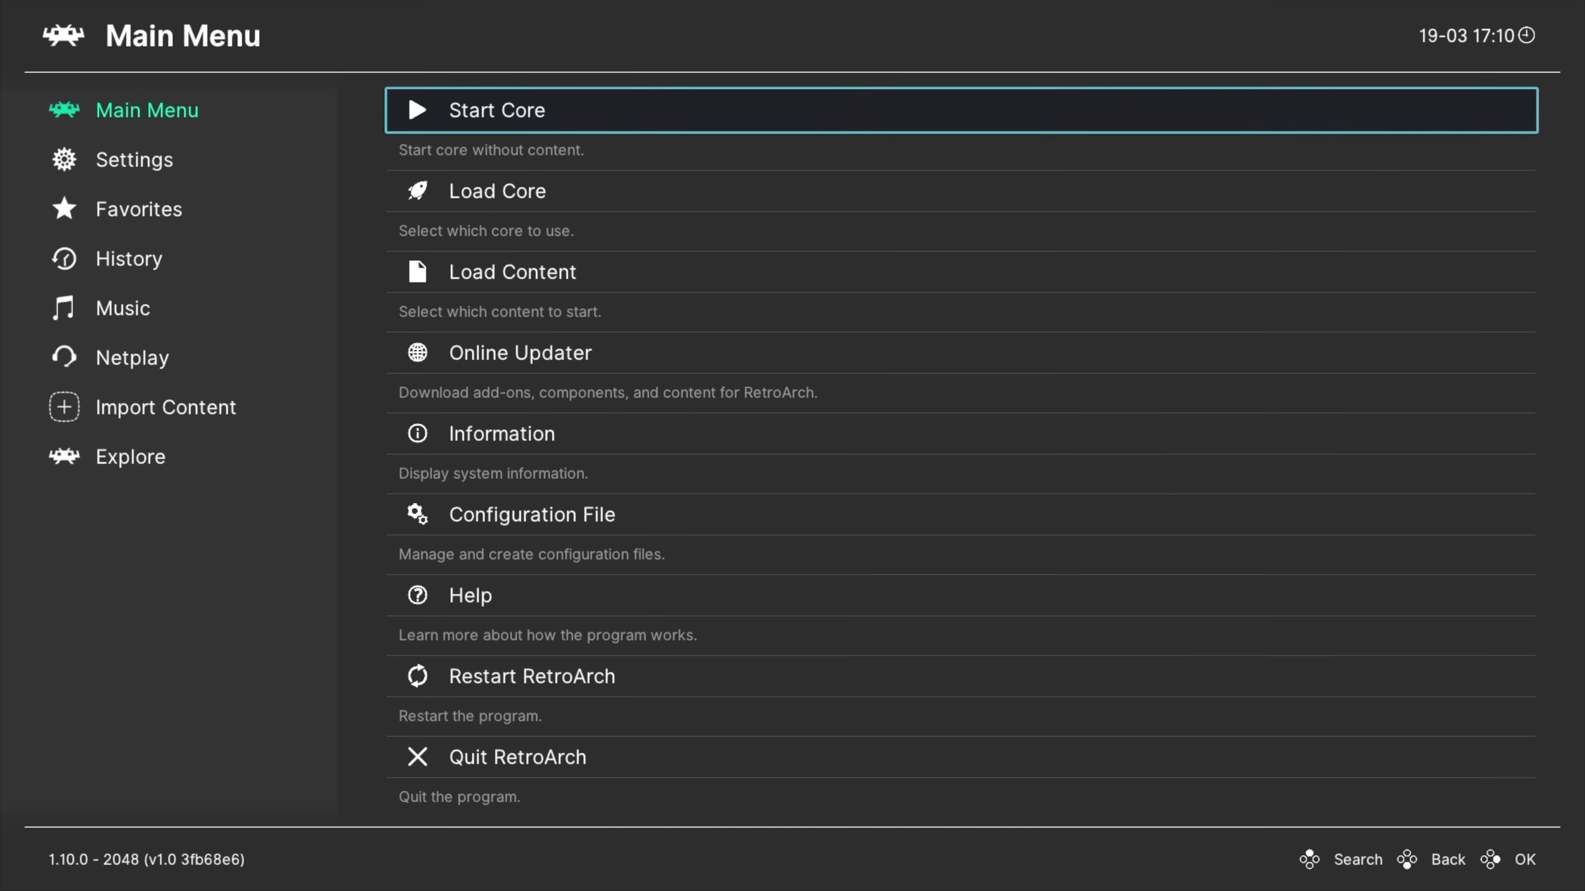
{"action": "key", "text": "Down"}
{"action": "key", "text": "Down"}
{"action": "key", "text": "Down"}
{"action": "key", "text": "Down"}
{"action": "key", "text": "Down"}
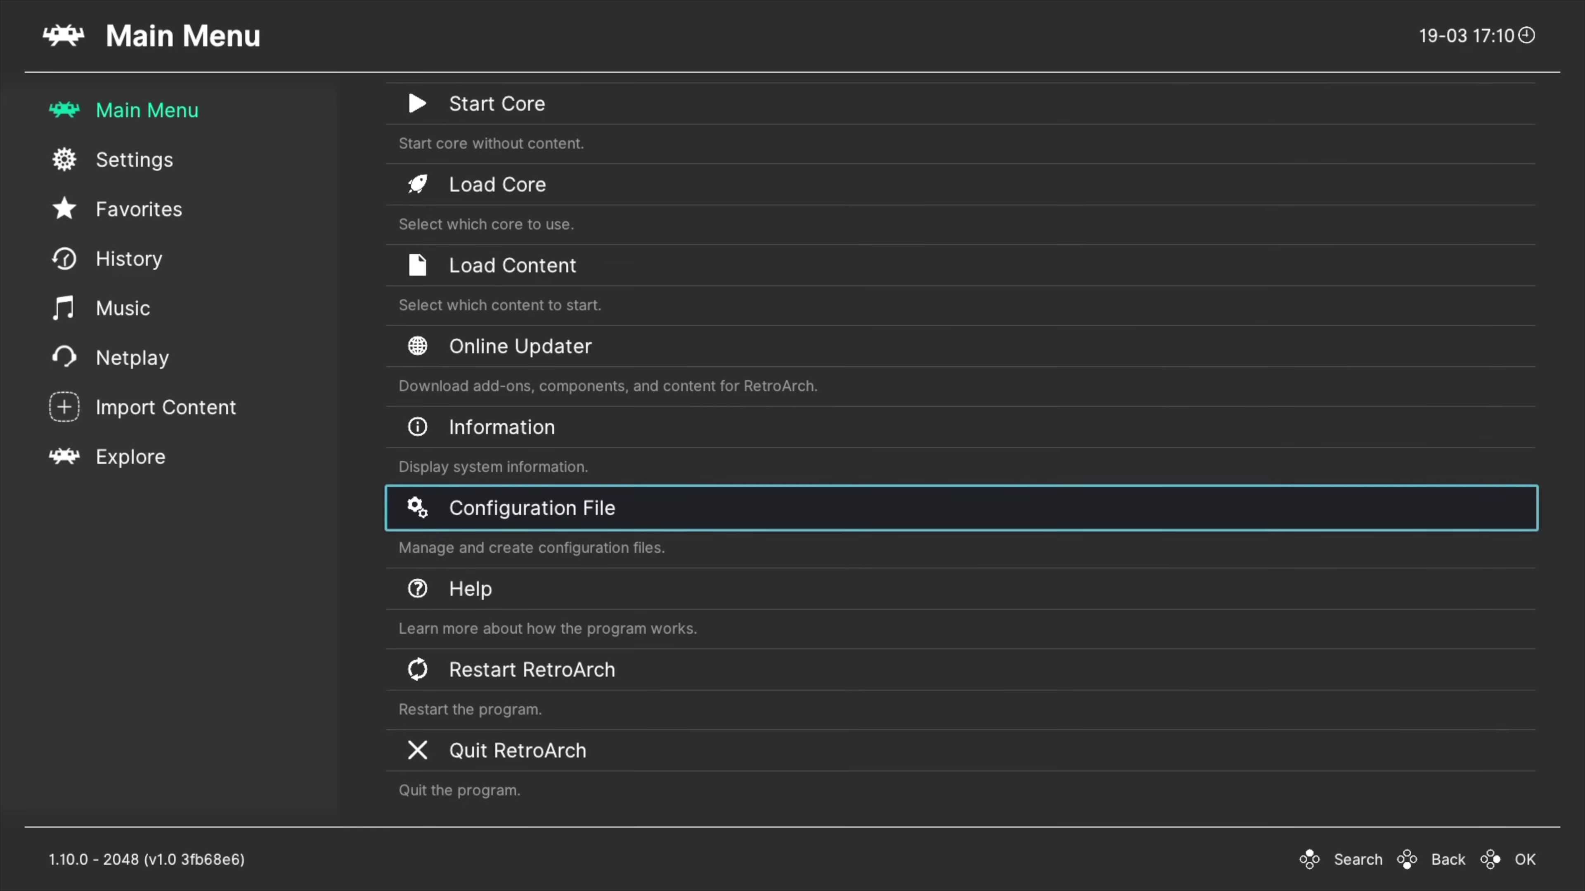
{"action": "key", "text": "Return"}
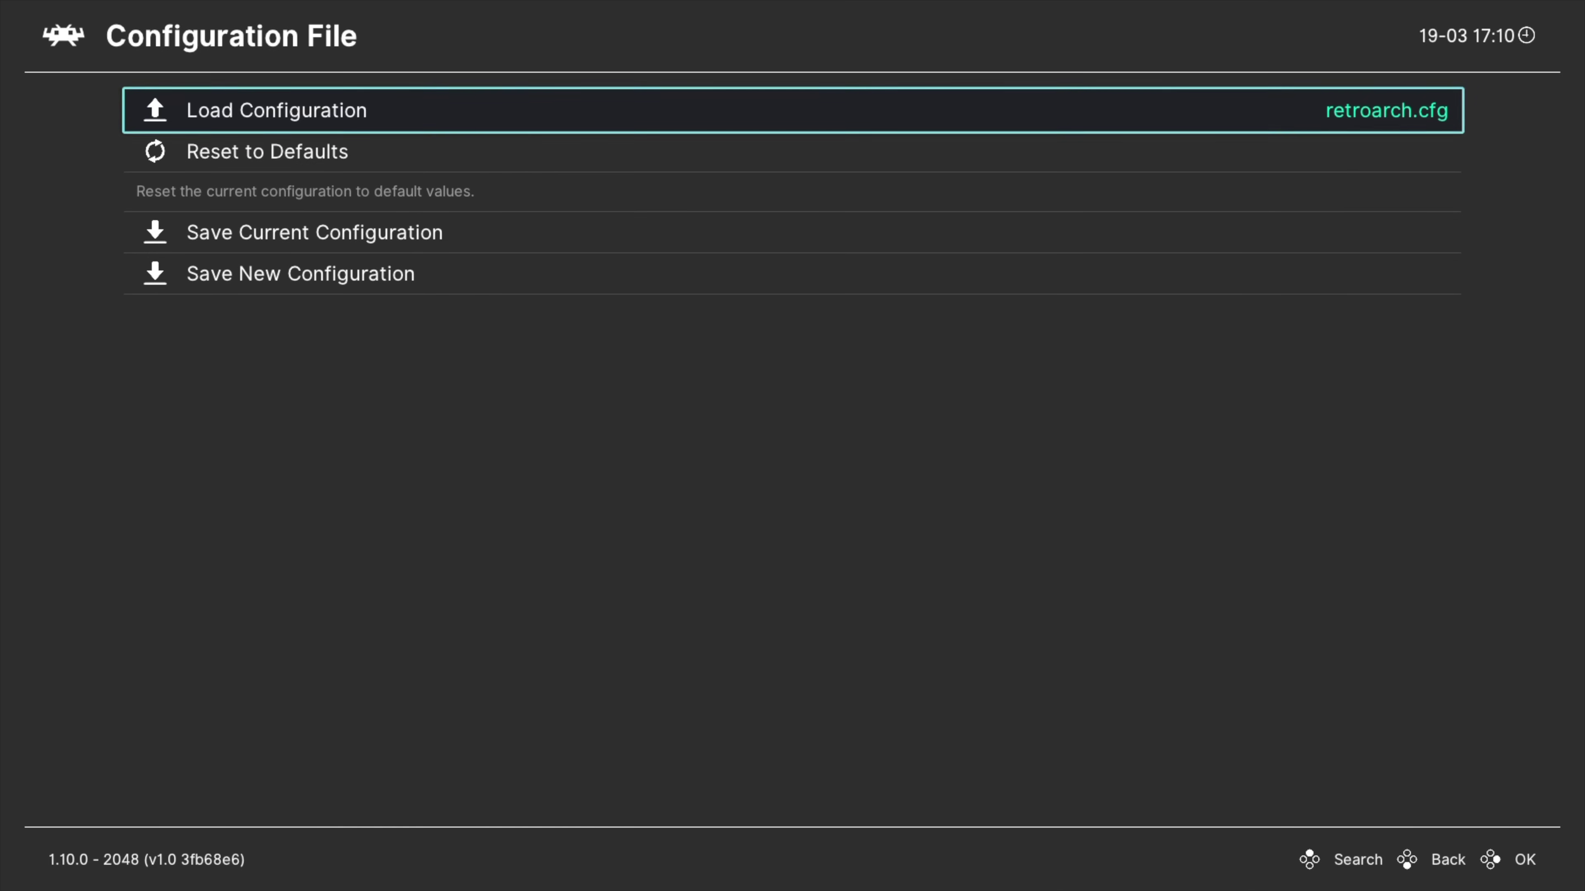
{"action": "key", "text": "Down"}
{"action": "key", "text": "Down"}
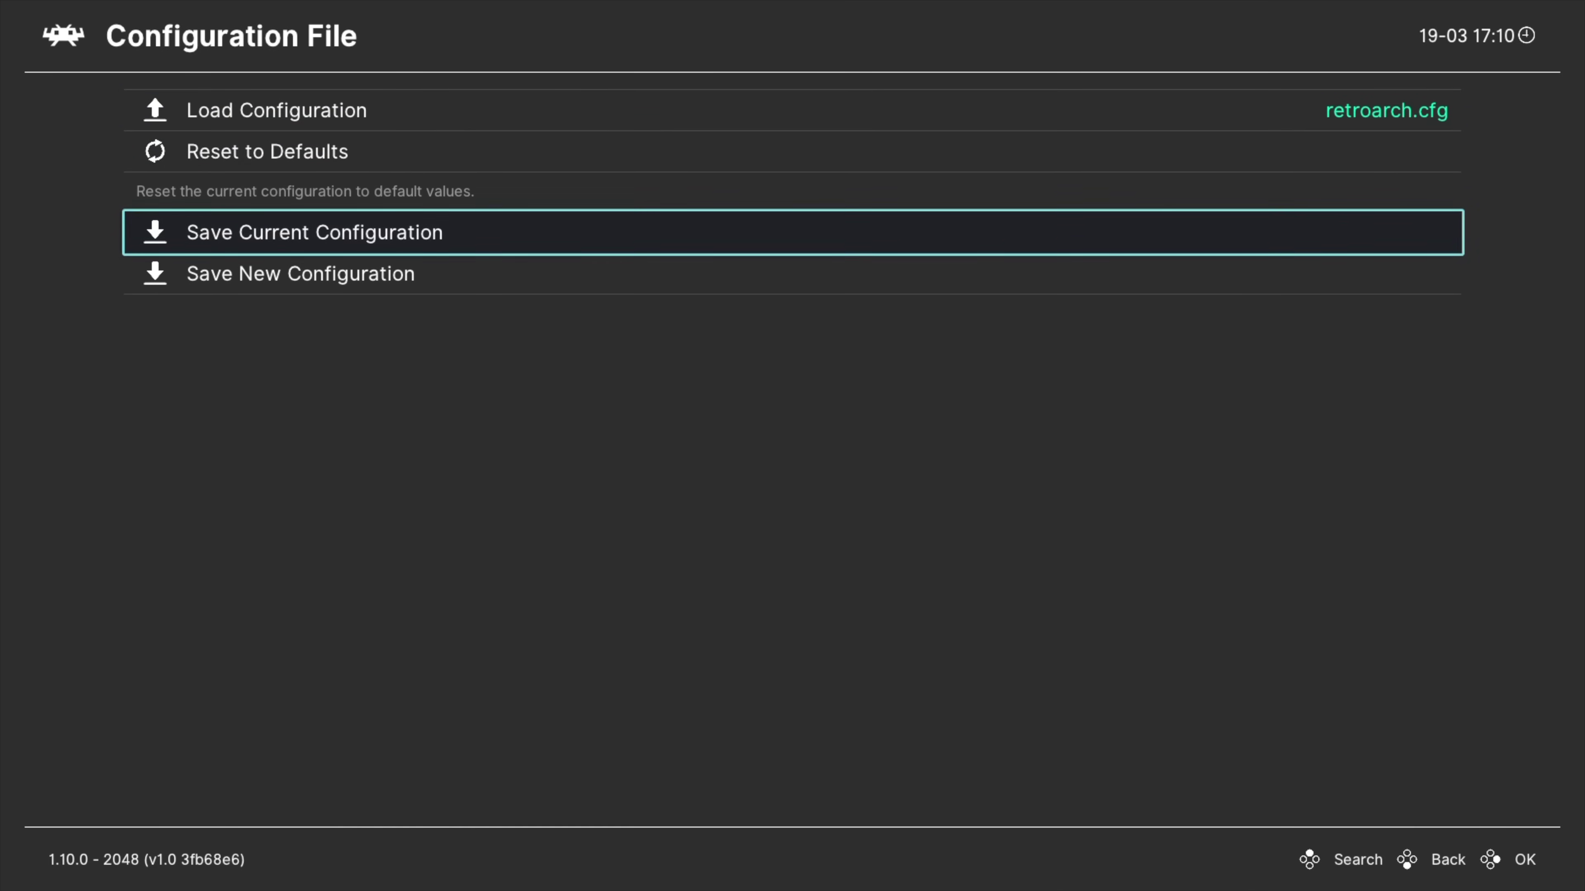
{"action": "key", "text": "BackSpace"}
{"action": "key", "text": "BackSpace"}
{"action": "key", "text": "BackSpace"}
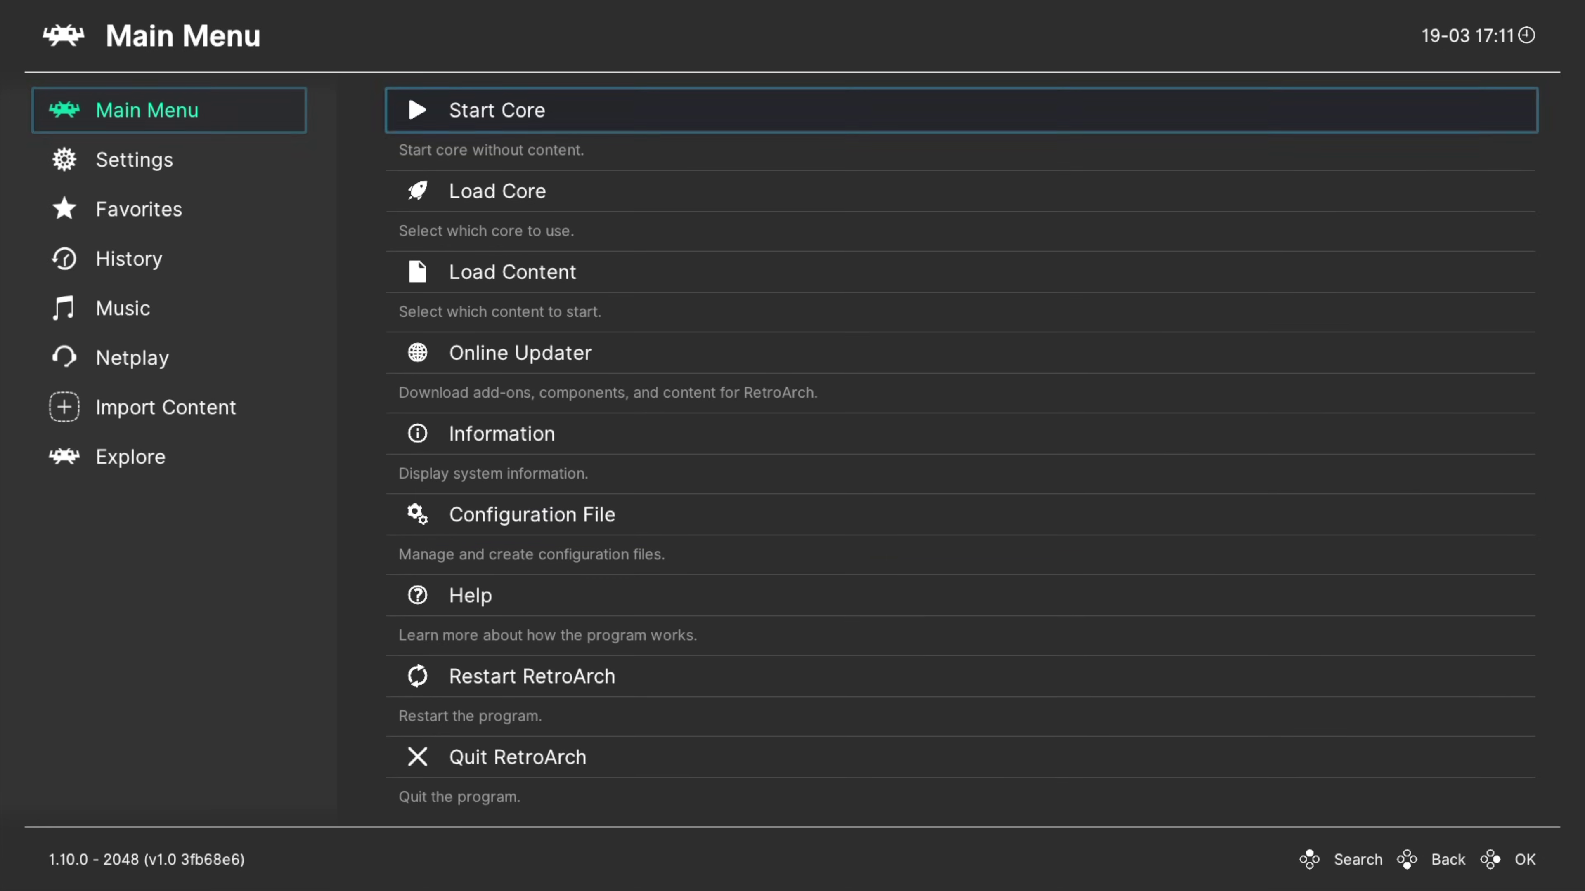
Open the Scan Directory browser in the Import Content category.
{"action": "key", "text": "Down"}
{"action": "key", "text": "Down"}
{"action": "key", "text": "Down"}
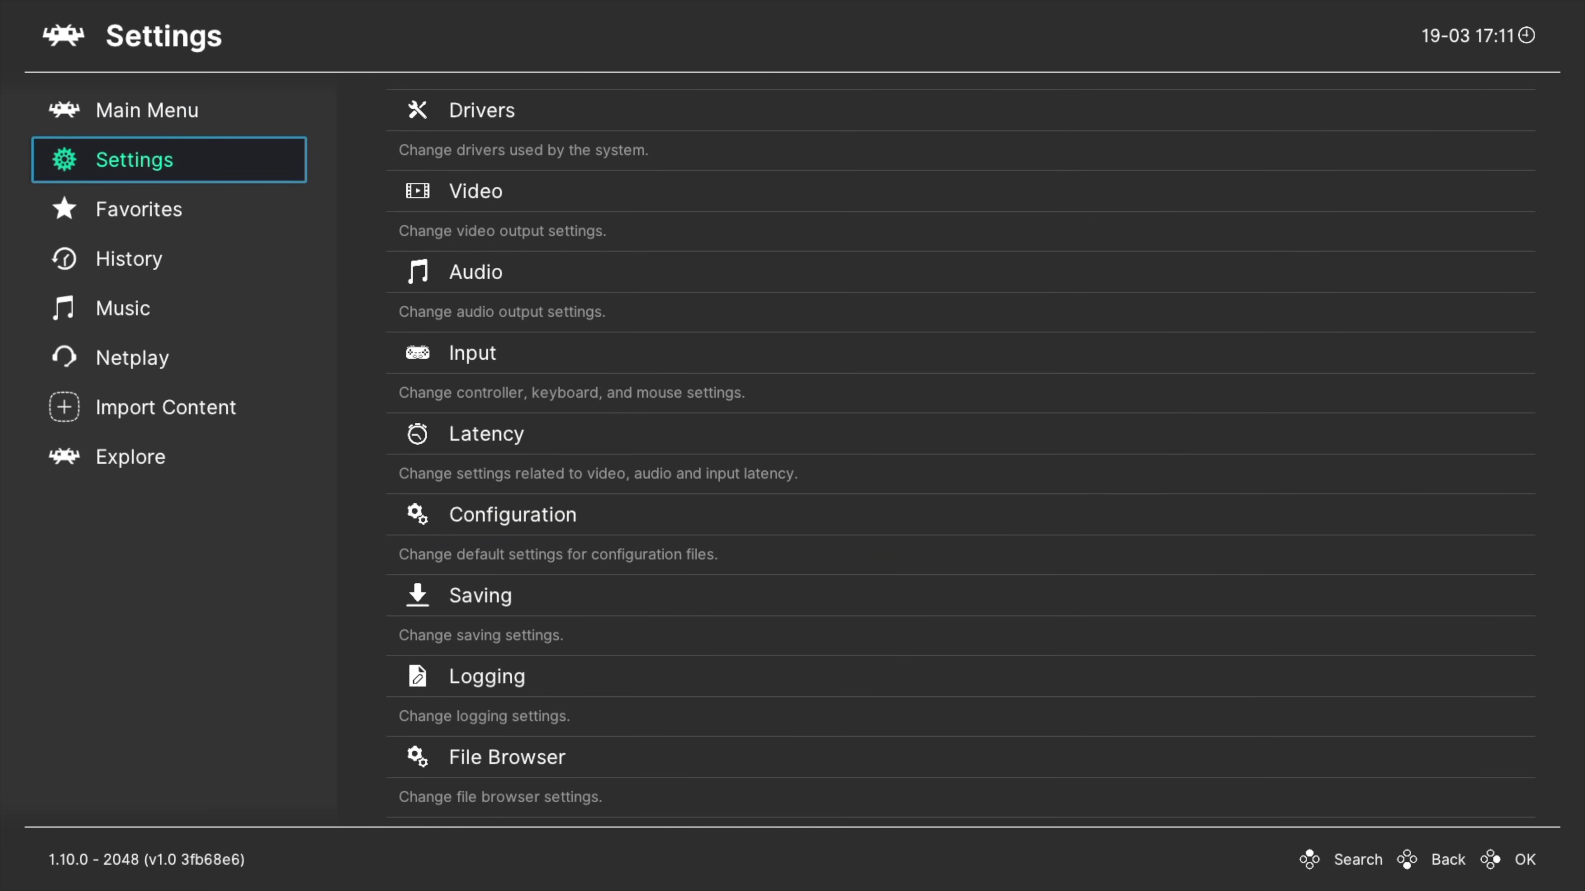
{"action": "key", "text": "Down"}
{"action": "key", "text": "Down"}
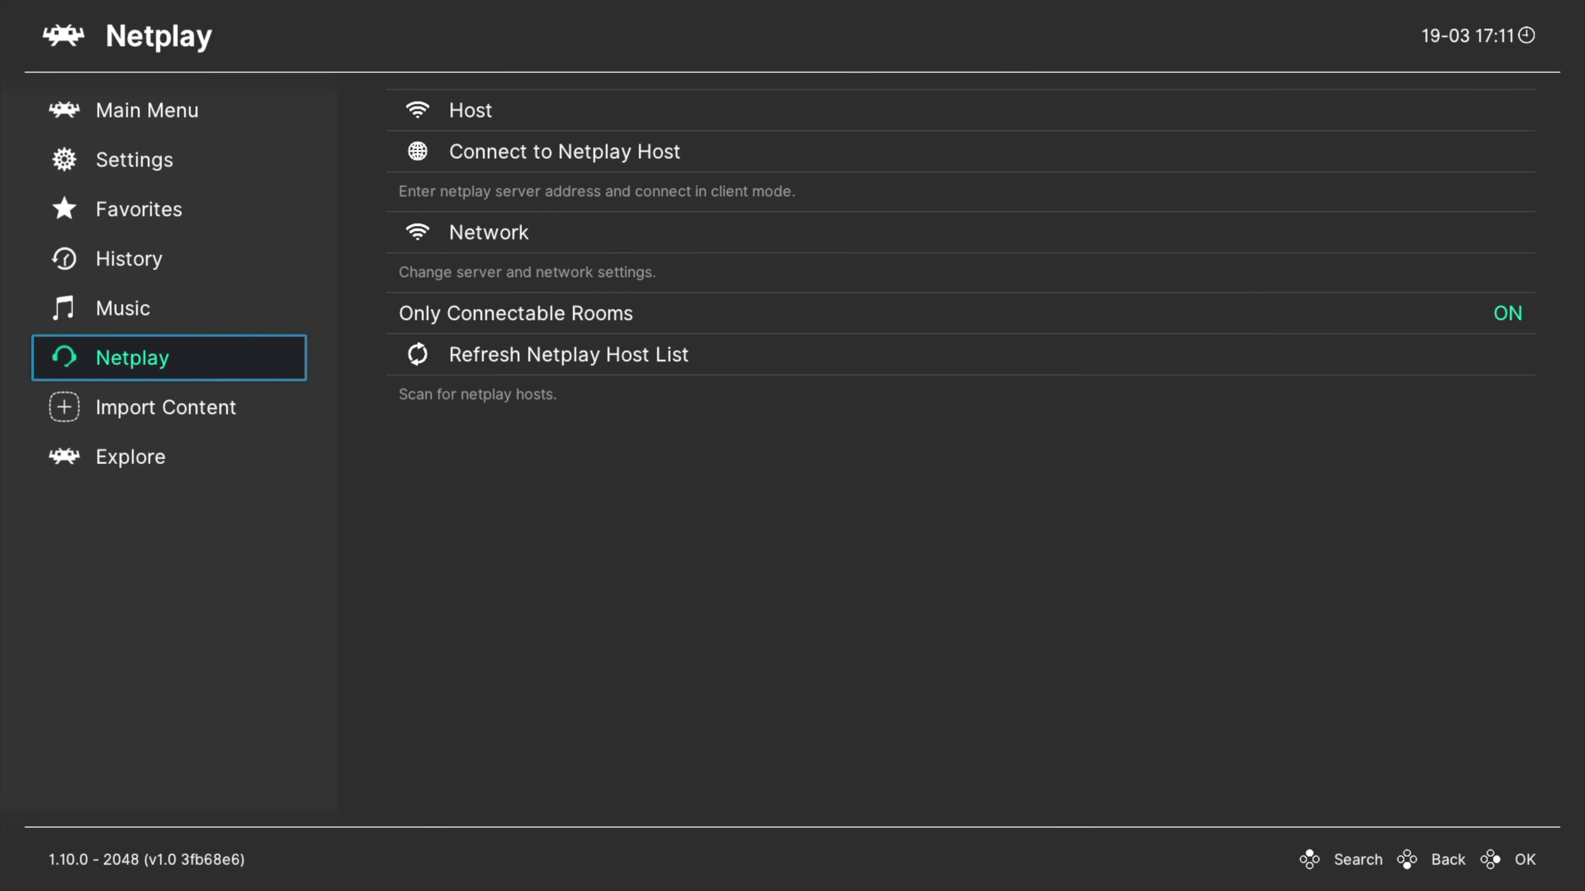
{"action": "key", "text": "Down"}
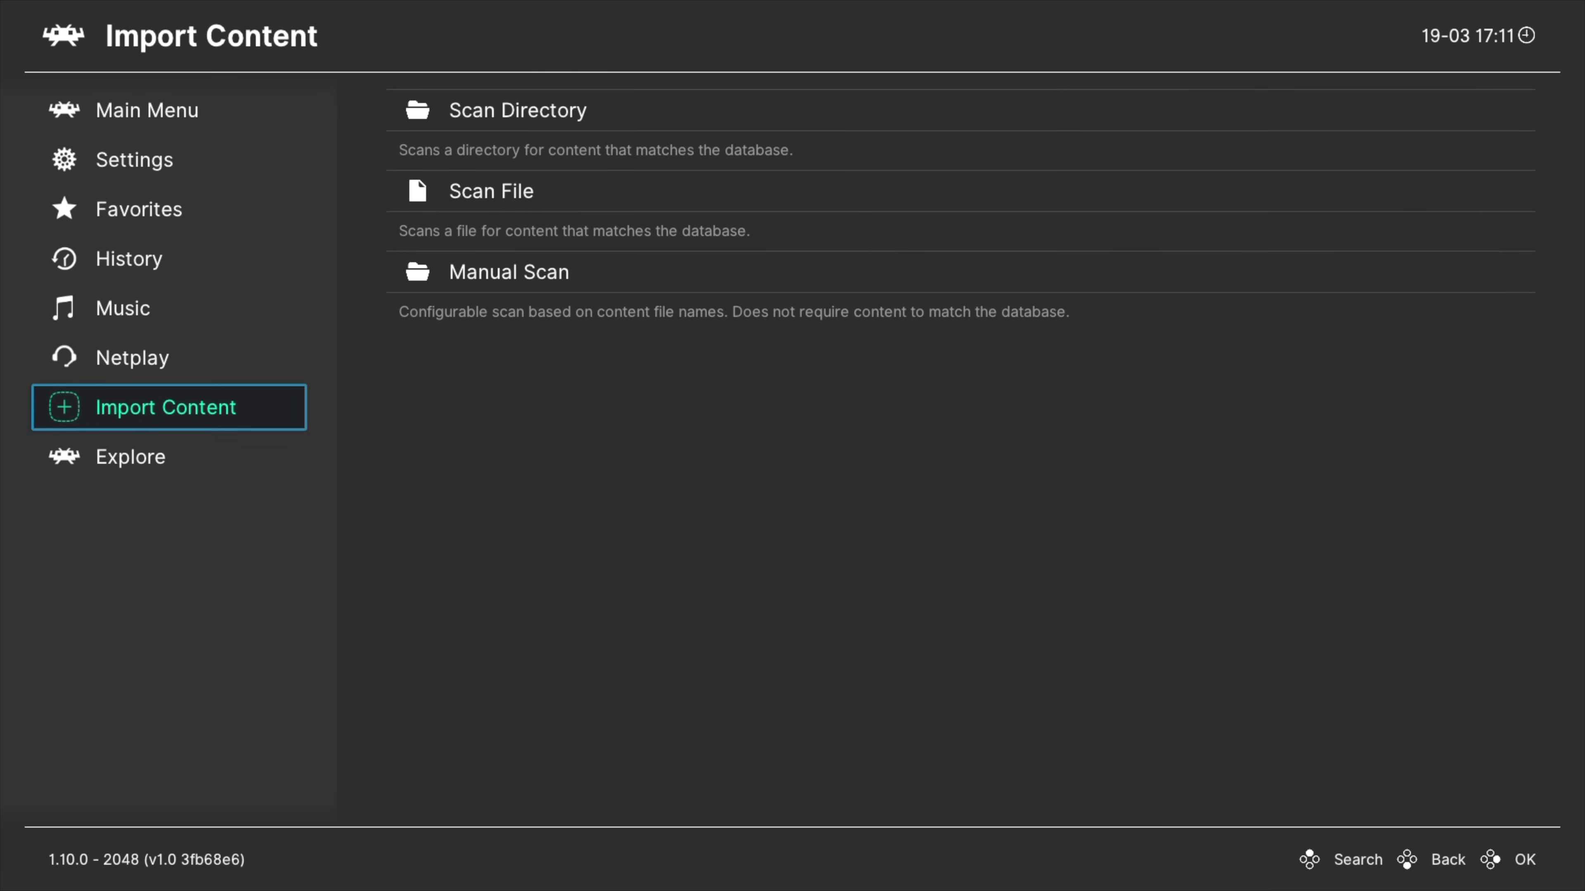
{"action": "key", "text": "Right"}
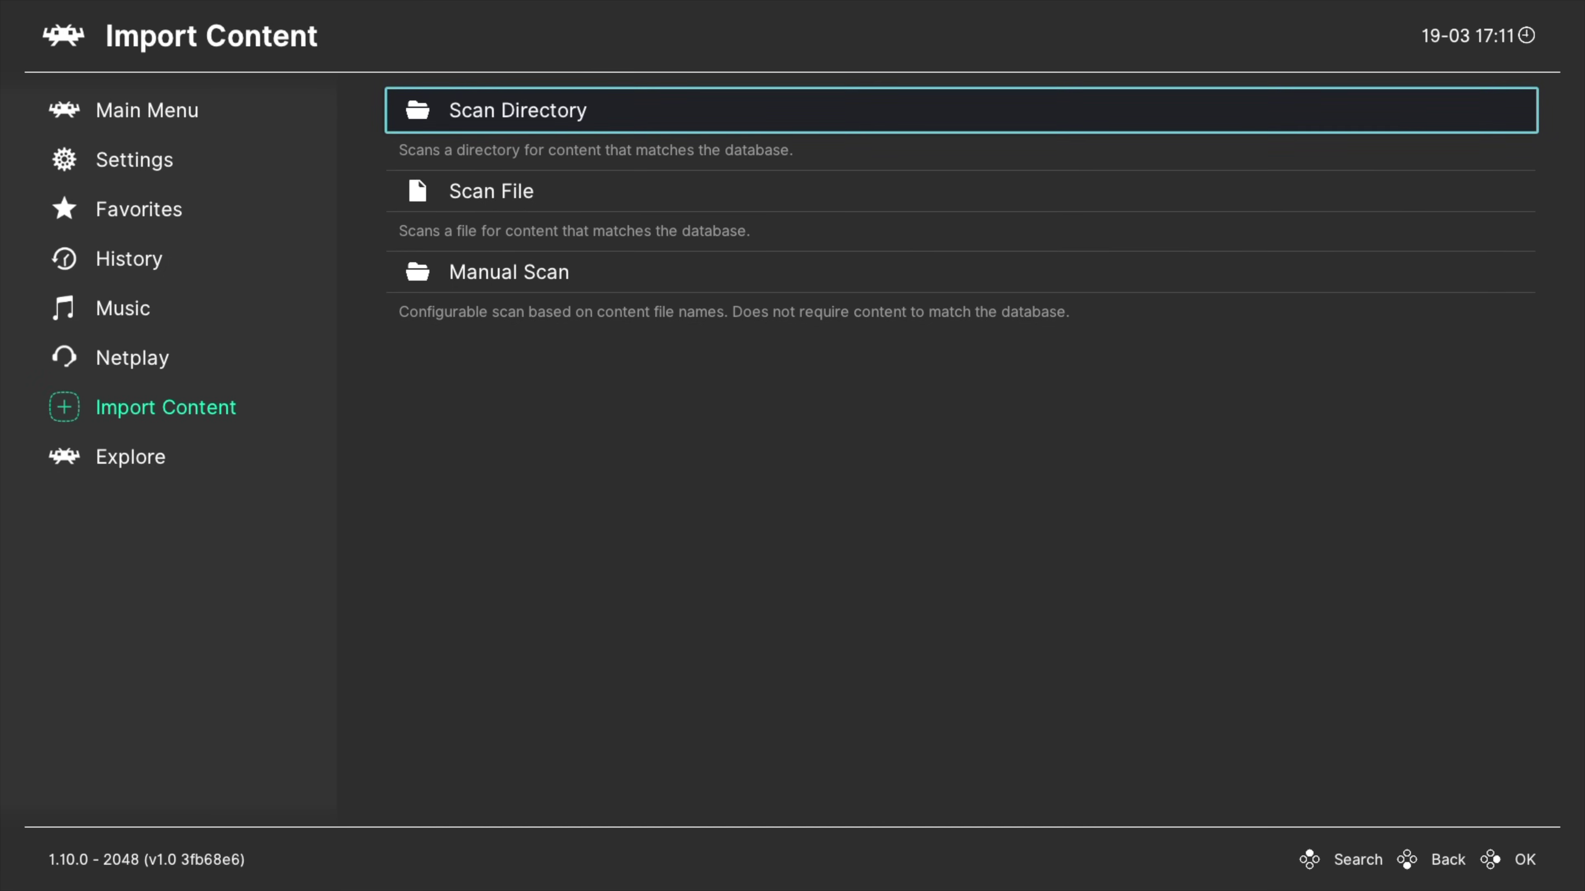
{"action": "key", "text": "Return"}
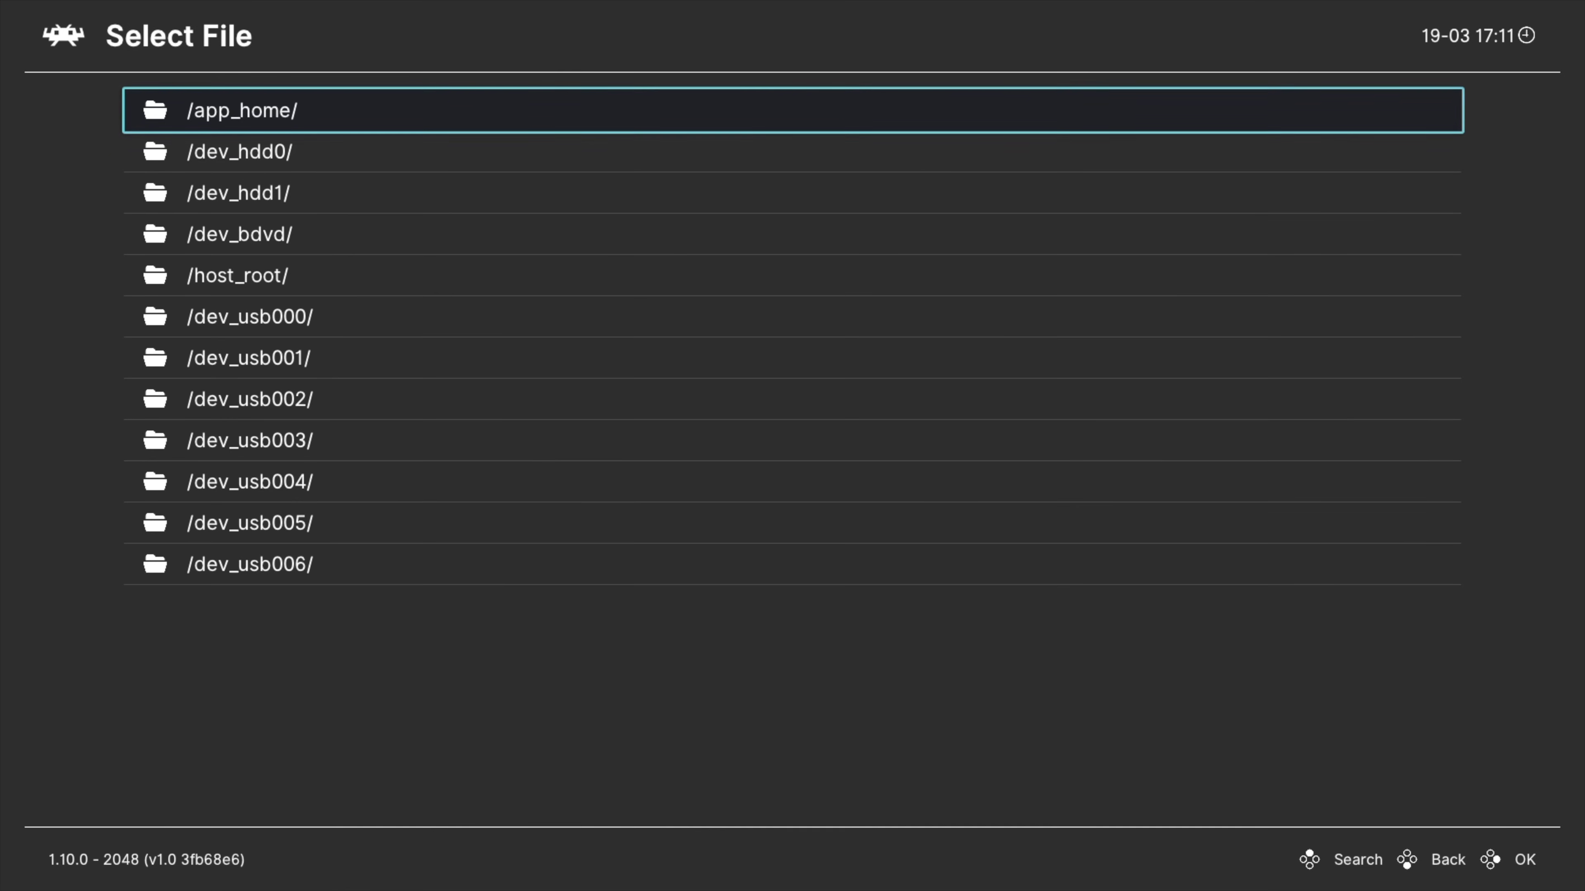
Scan the /dev_usb000/ROMs directory for content, and return to the category list.
{"action": "key", "text": "Down"}
{"action": "key", "text": "Down"}
{"action": "key", "text": "Down"}
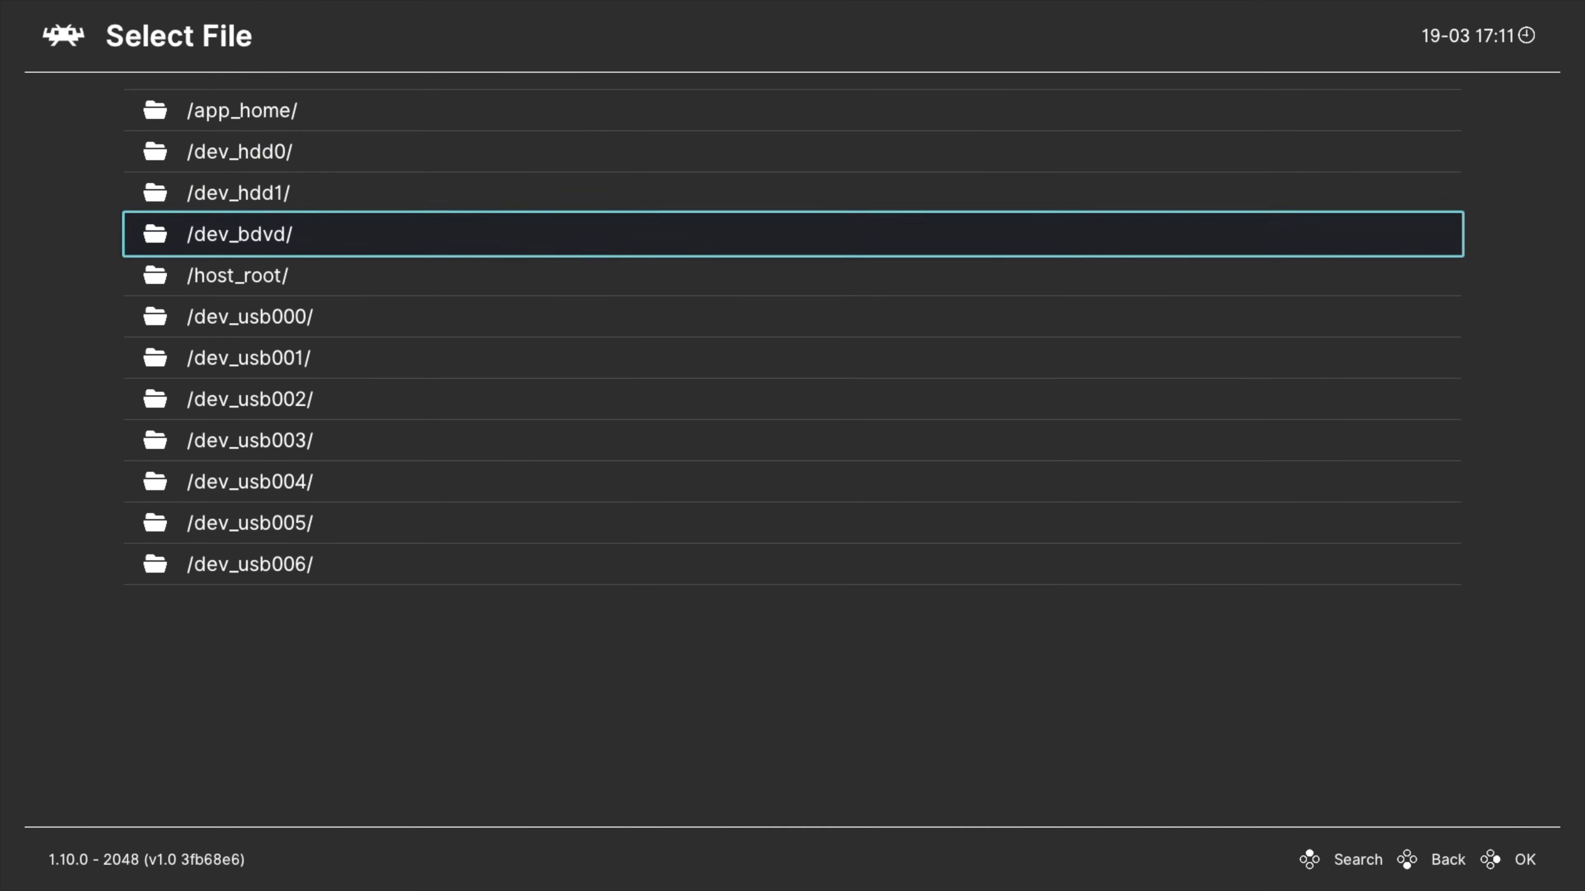
{"action": "key", "text": "Down"}
{"action": "key", "text": "Down"}
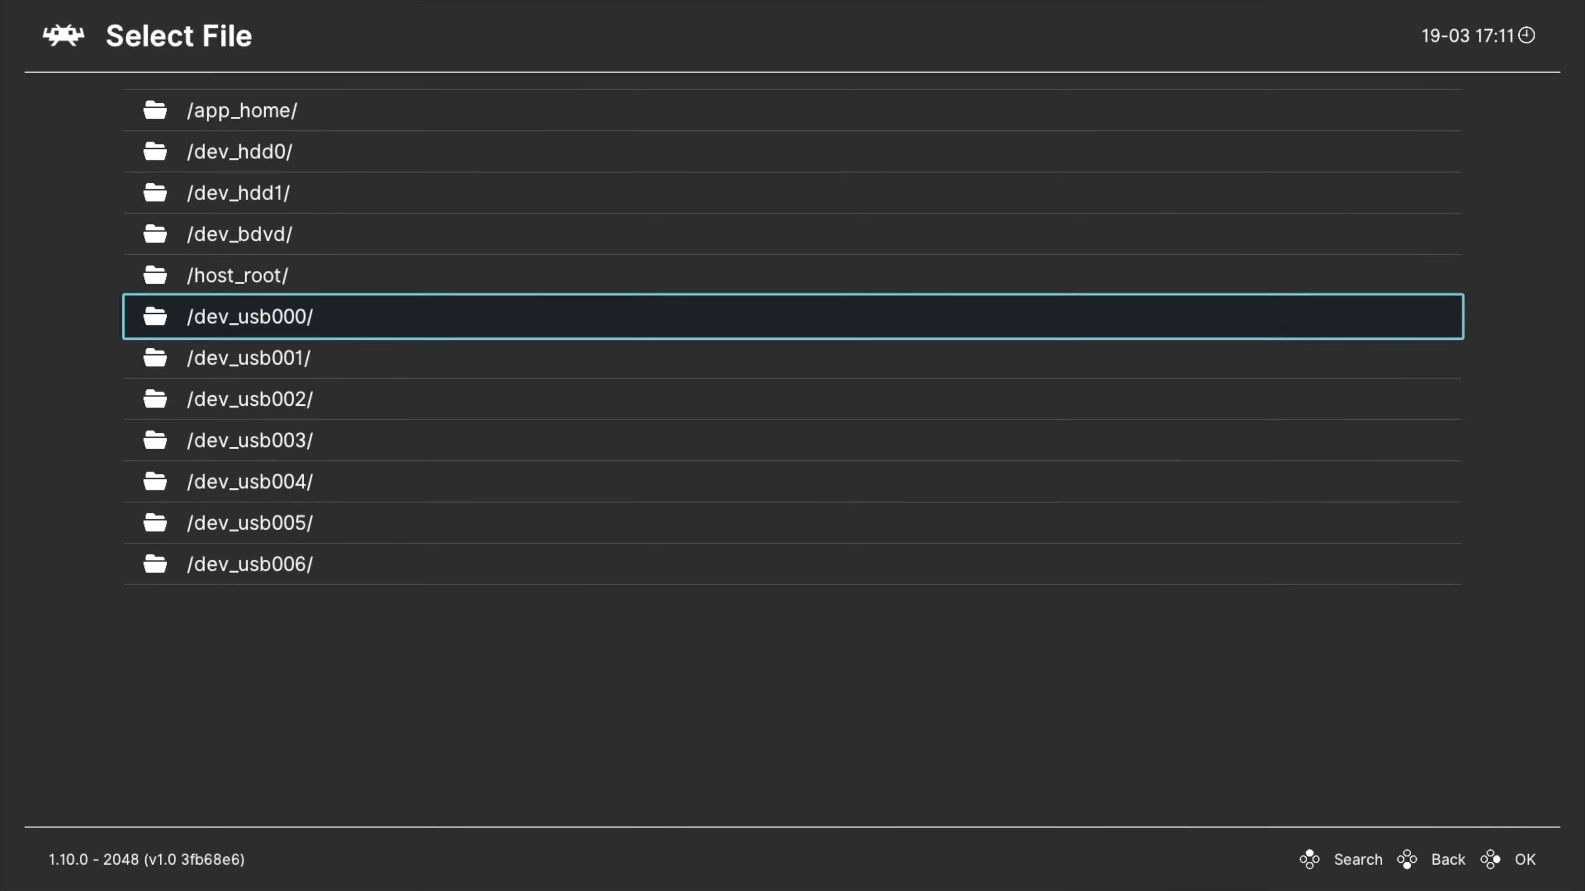
{"action": "key", "text": "Return"}
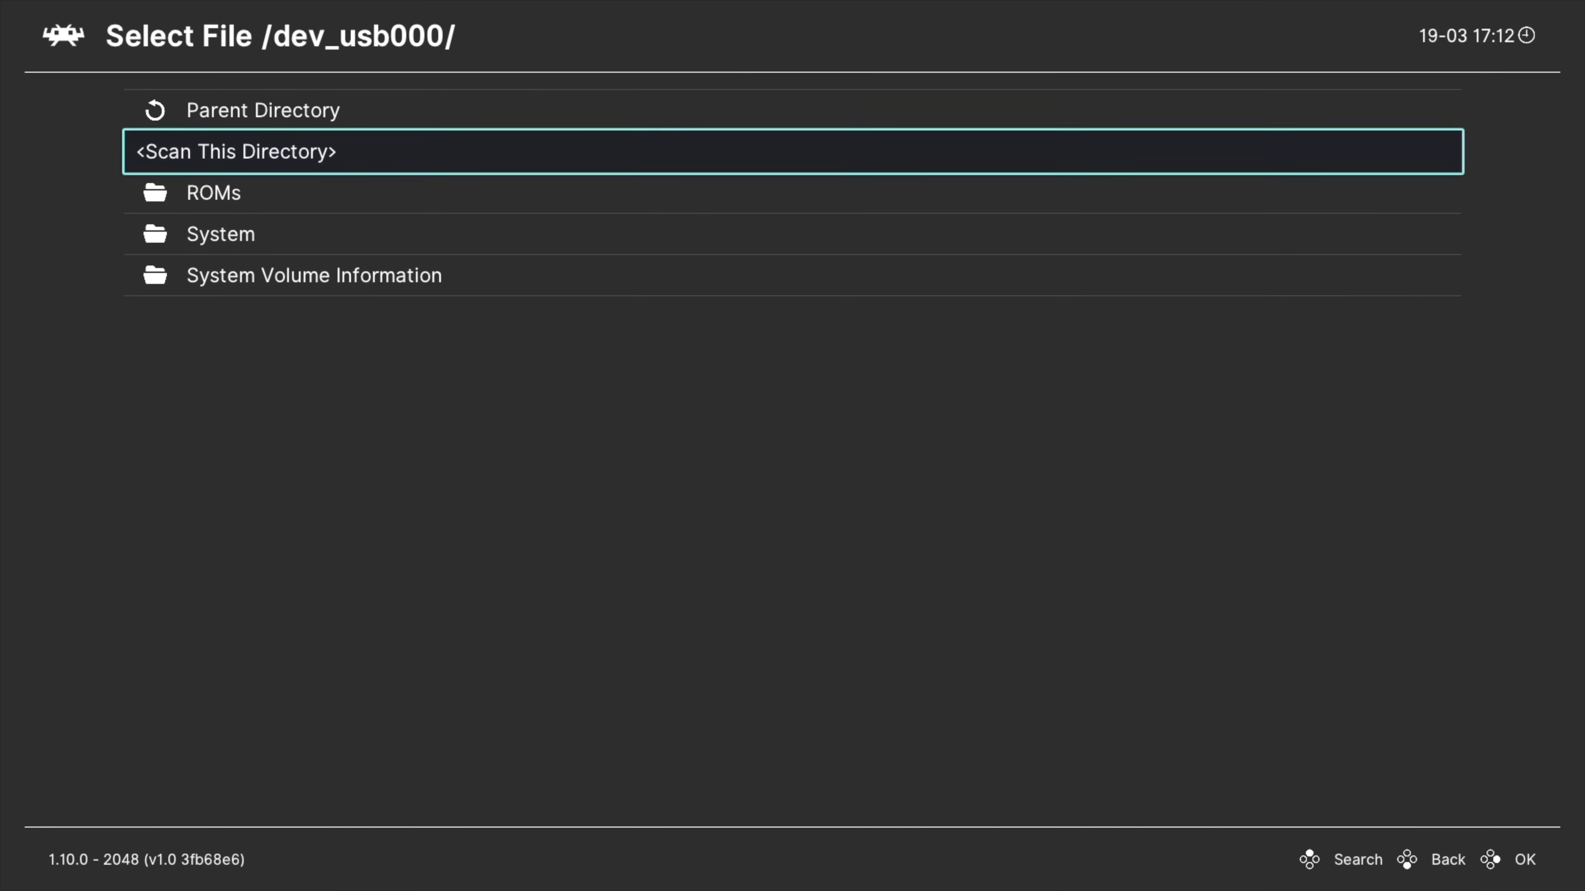
{"action": "key", "text": "Down"}
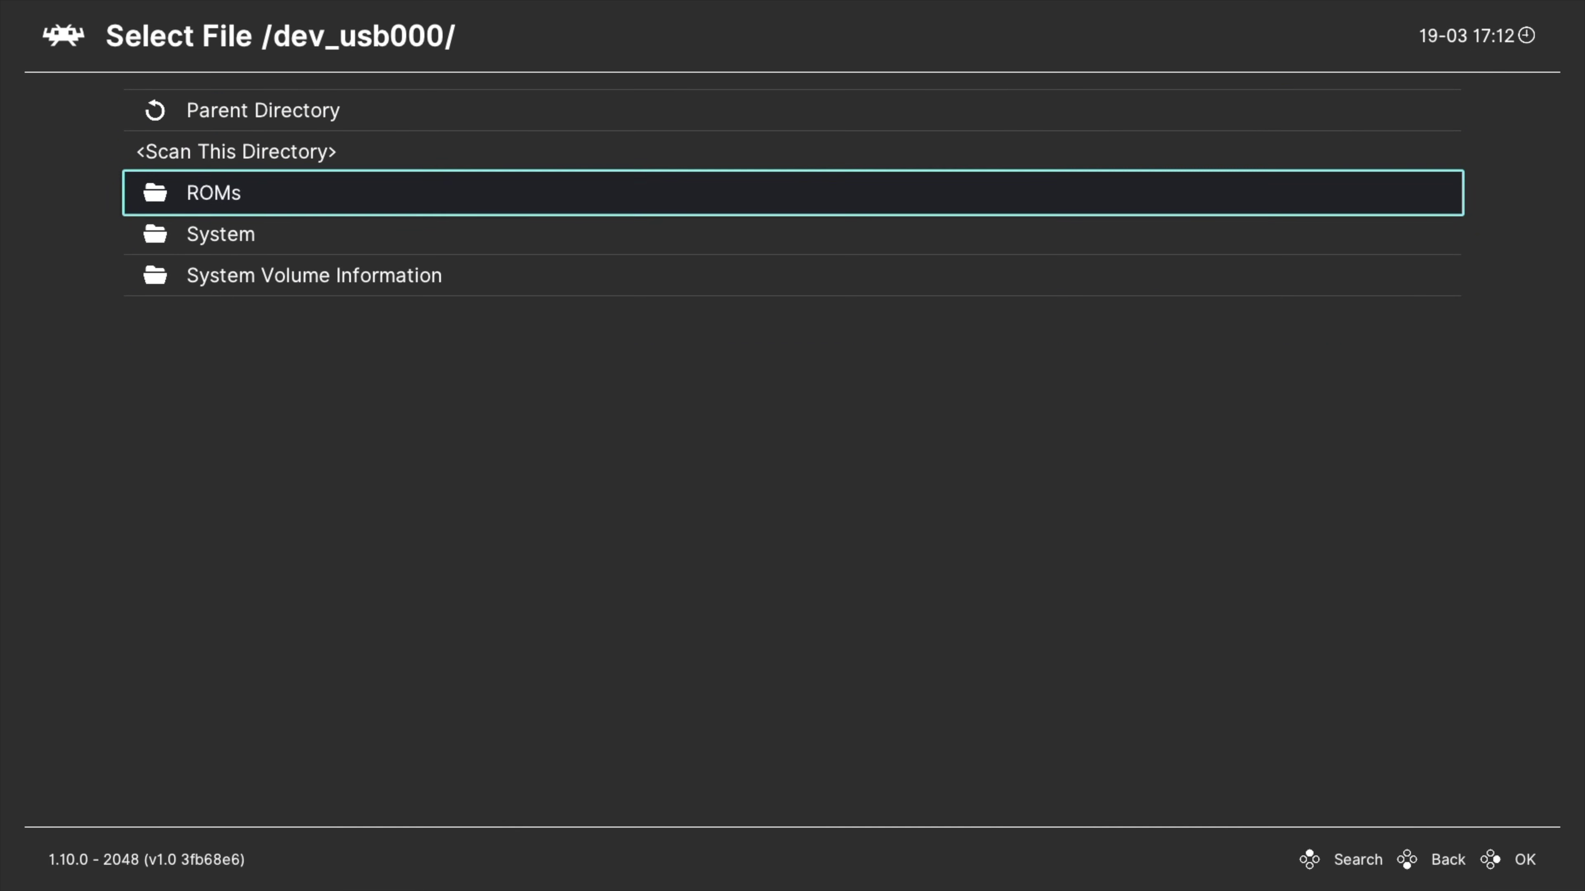
{"action": "key", "text": "Return"}
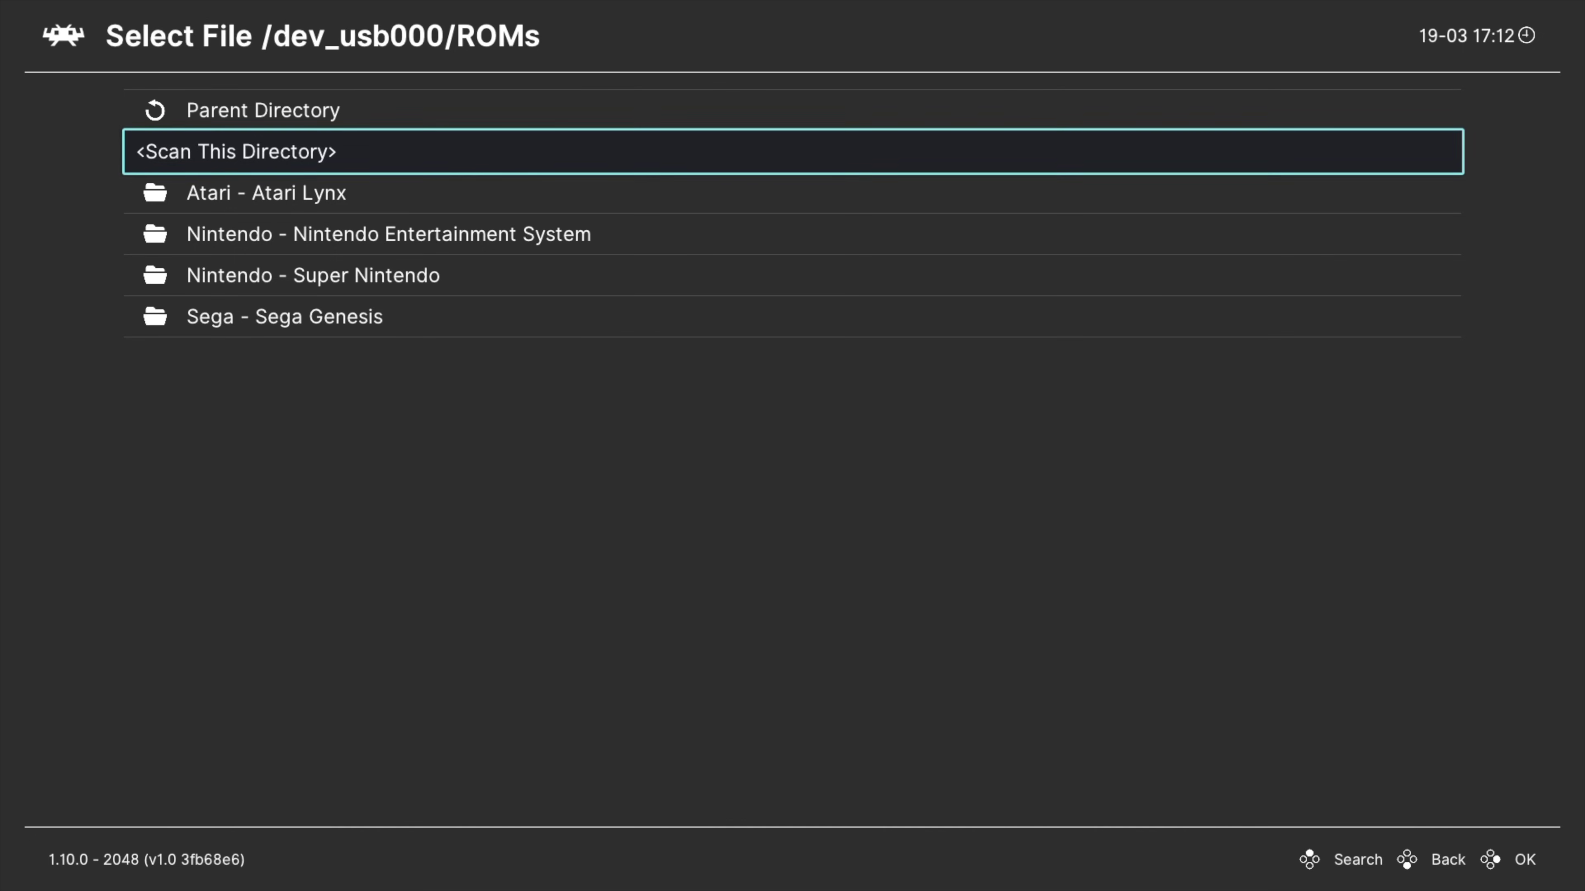
{"action": "key", "text": "Return"}
{"action": "key", "text": "BackSpace"}
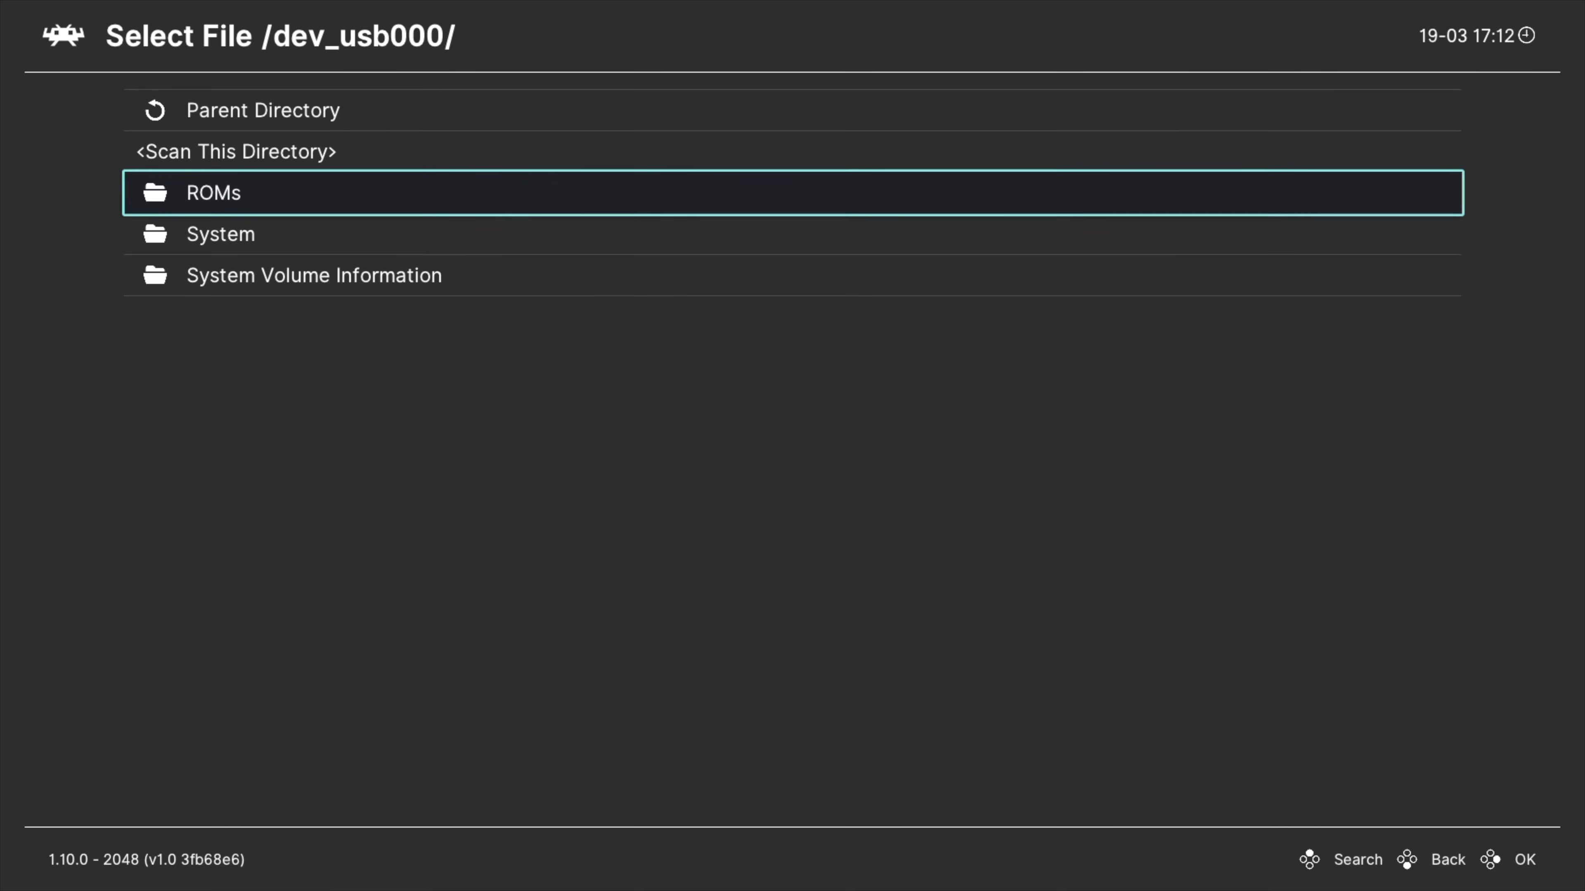
{"action": "key", "text": "BackSpace"}
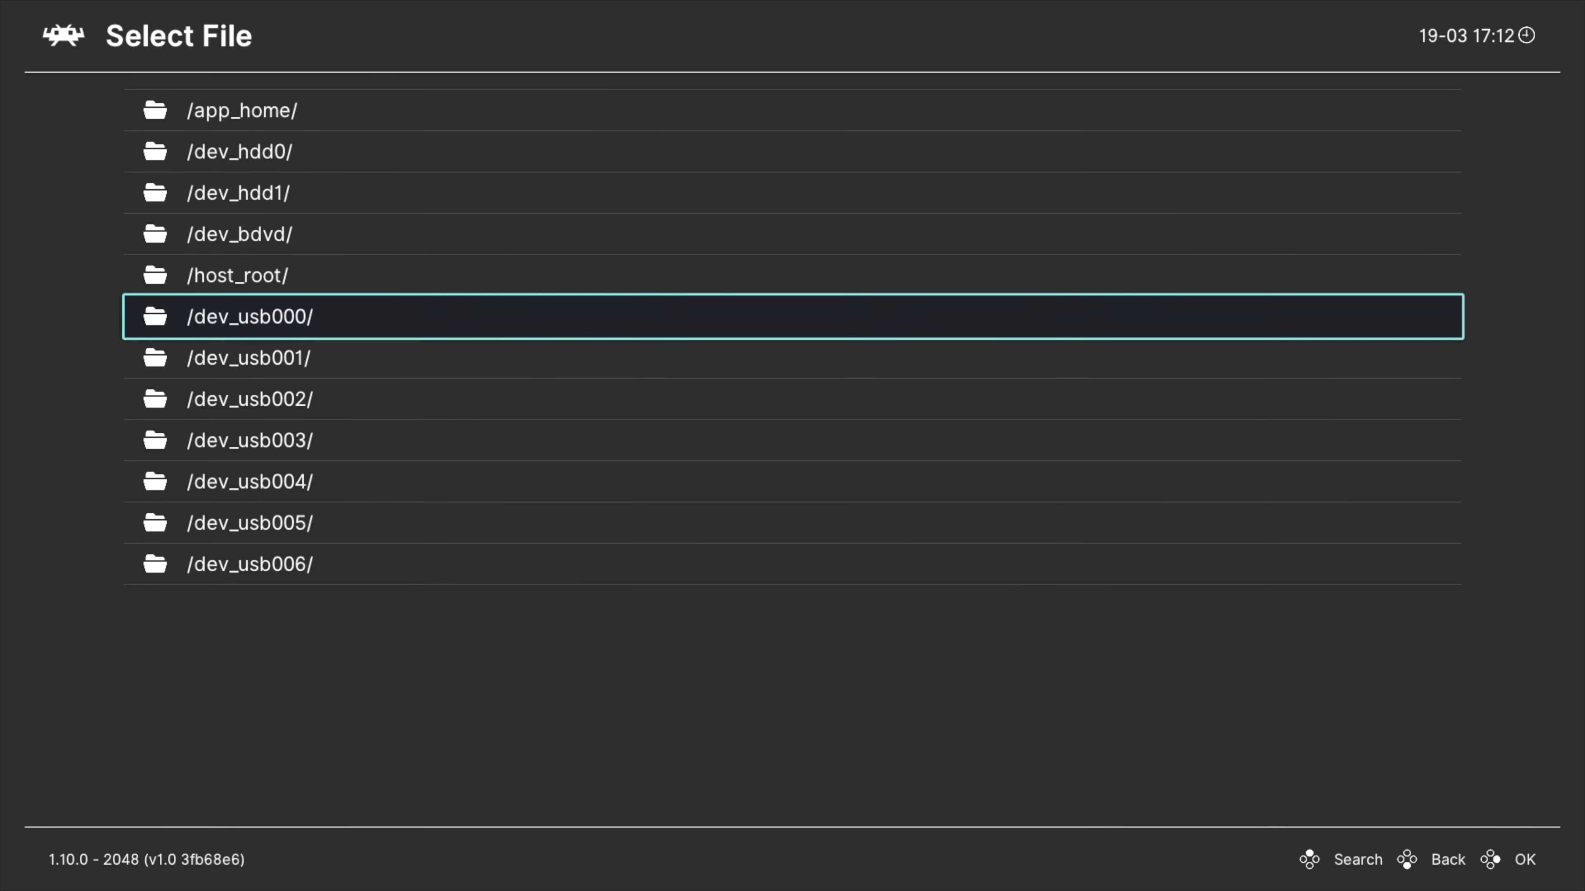
{"action": "key", "text": "BackSpace"}
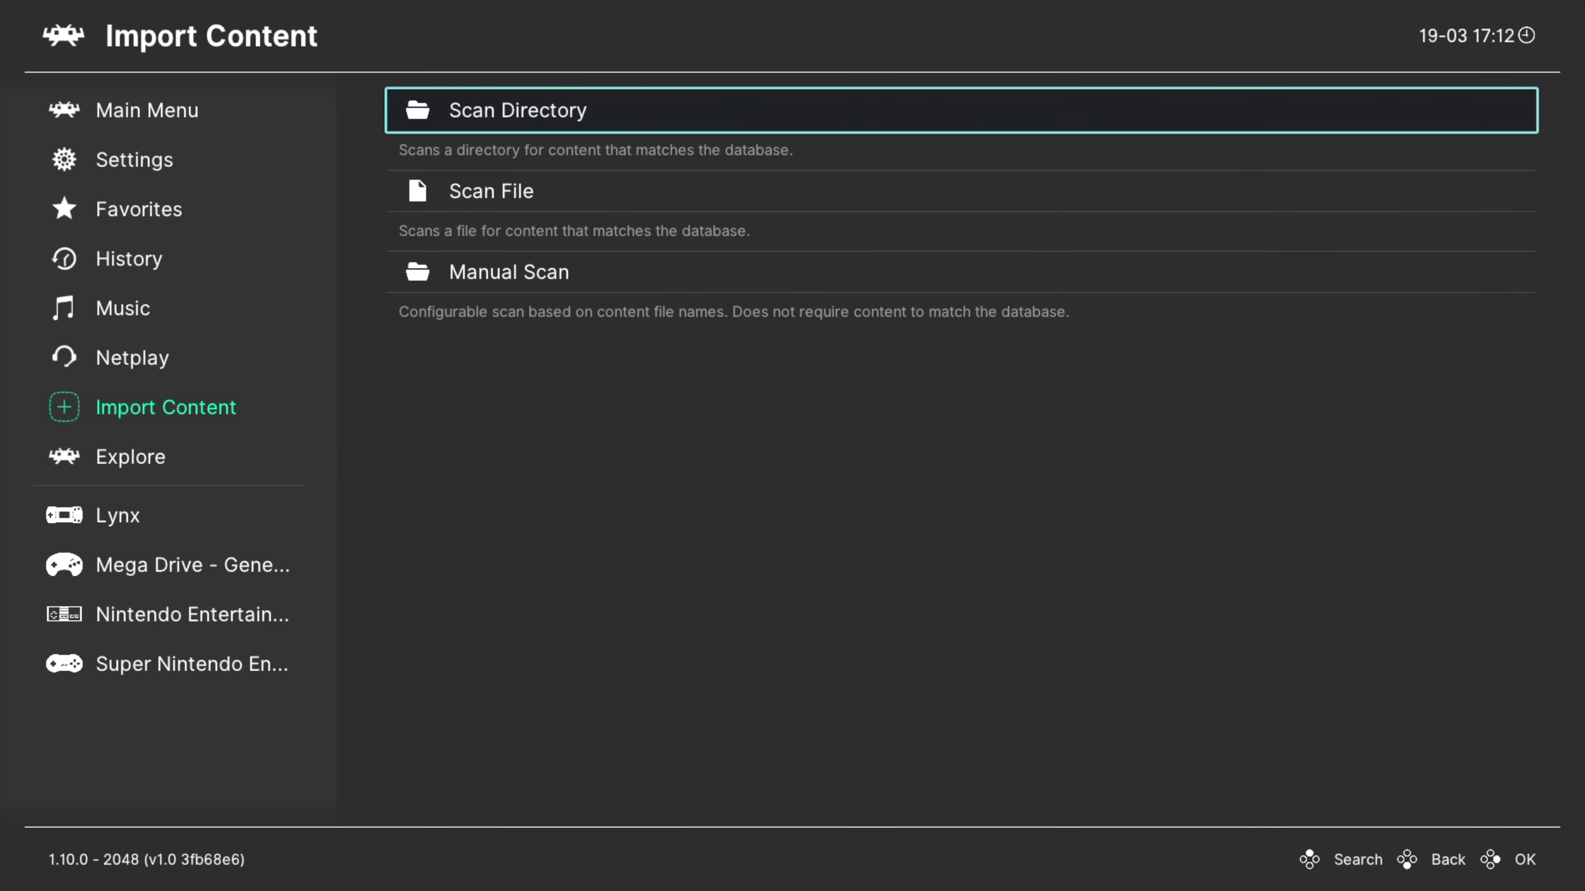
{"action": "key", "text": "BackSpace"}
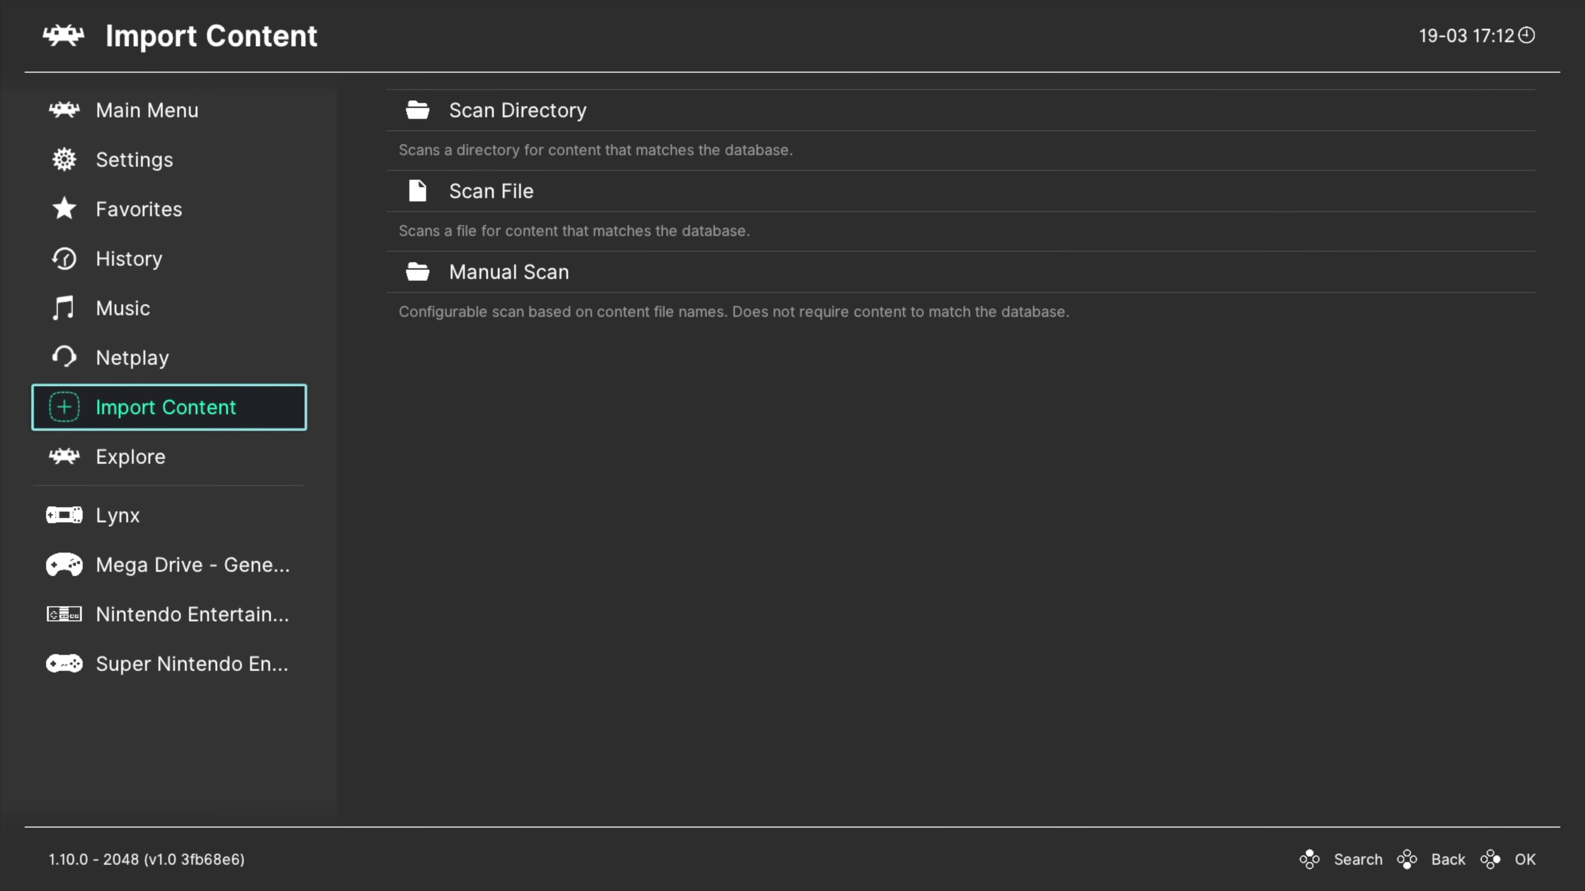
Examine the game entries and thumbnails in the Lynx, Mega Drive - Genesis, Nintendo Entertainment System and Super Nintendo Entertainment System playlists.
{"action": "left_click", "coordinate": [130, 456]}
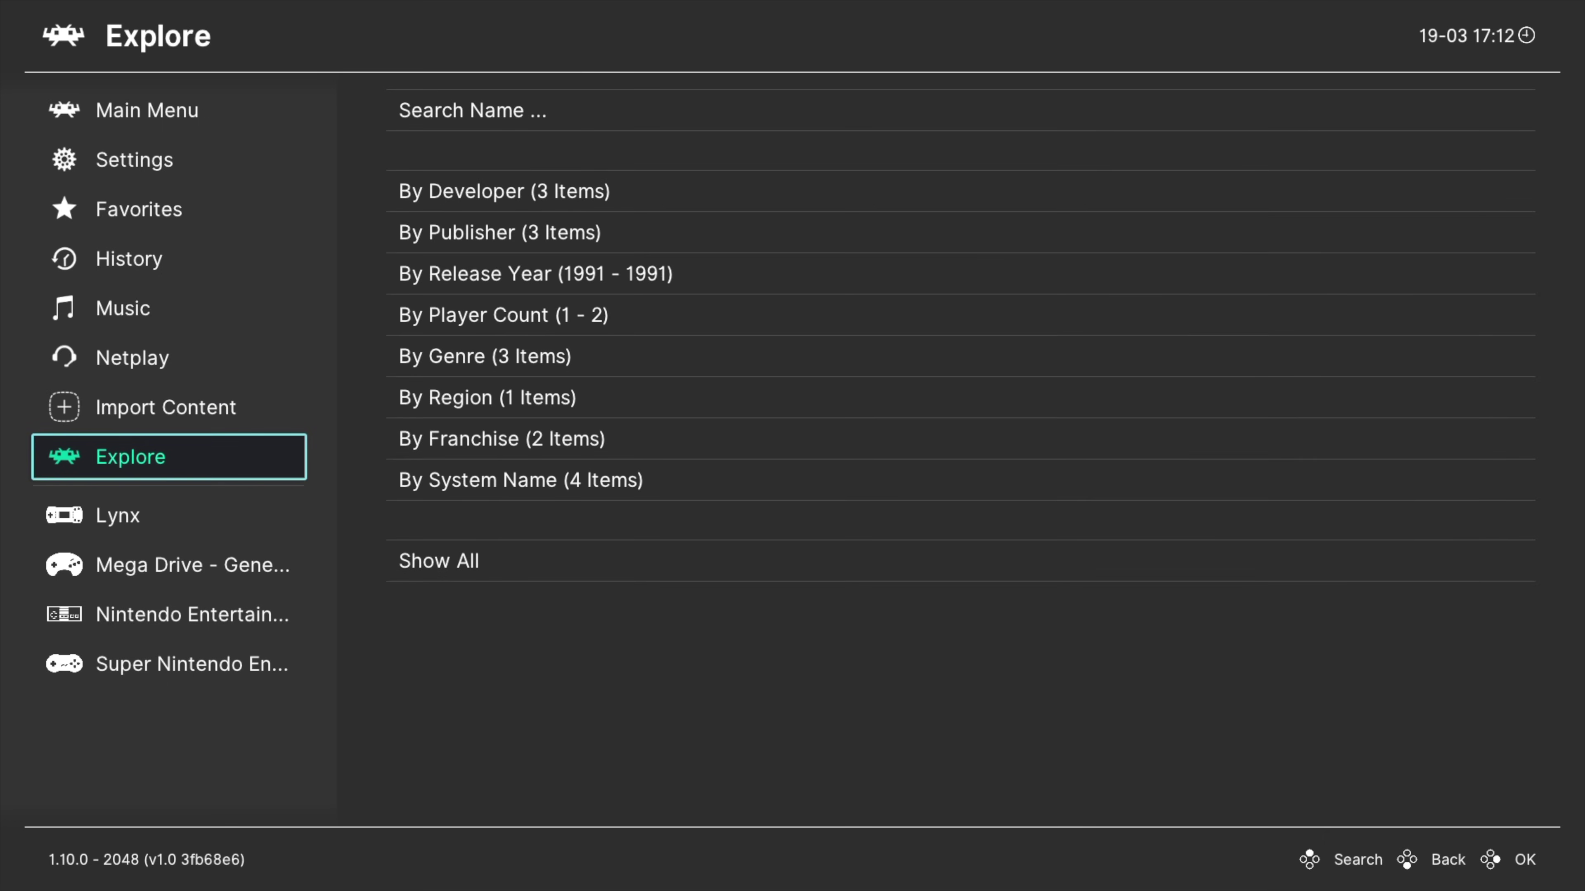
{"action": "left_click", "coordinate": [118, 516]}
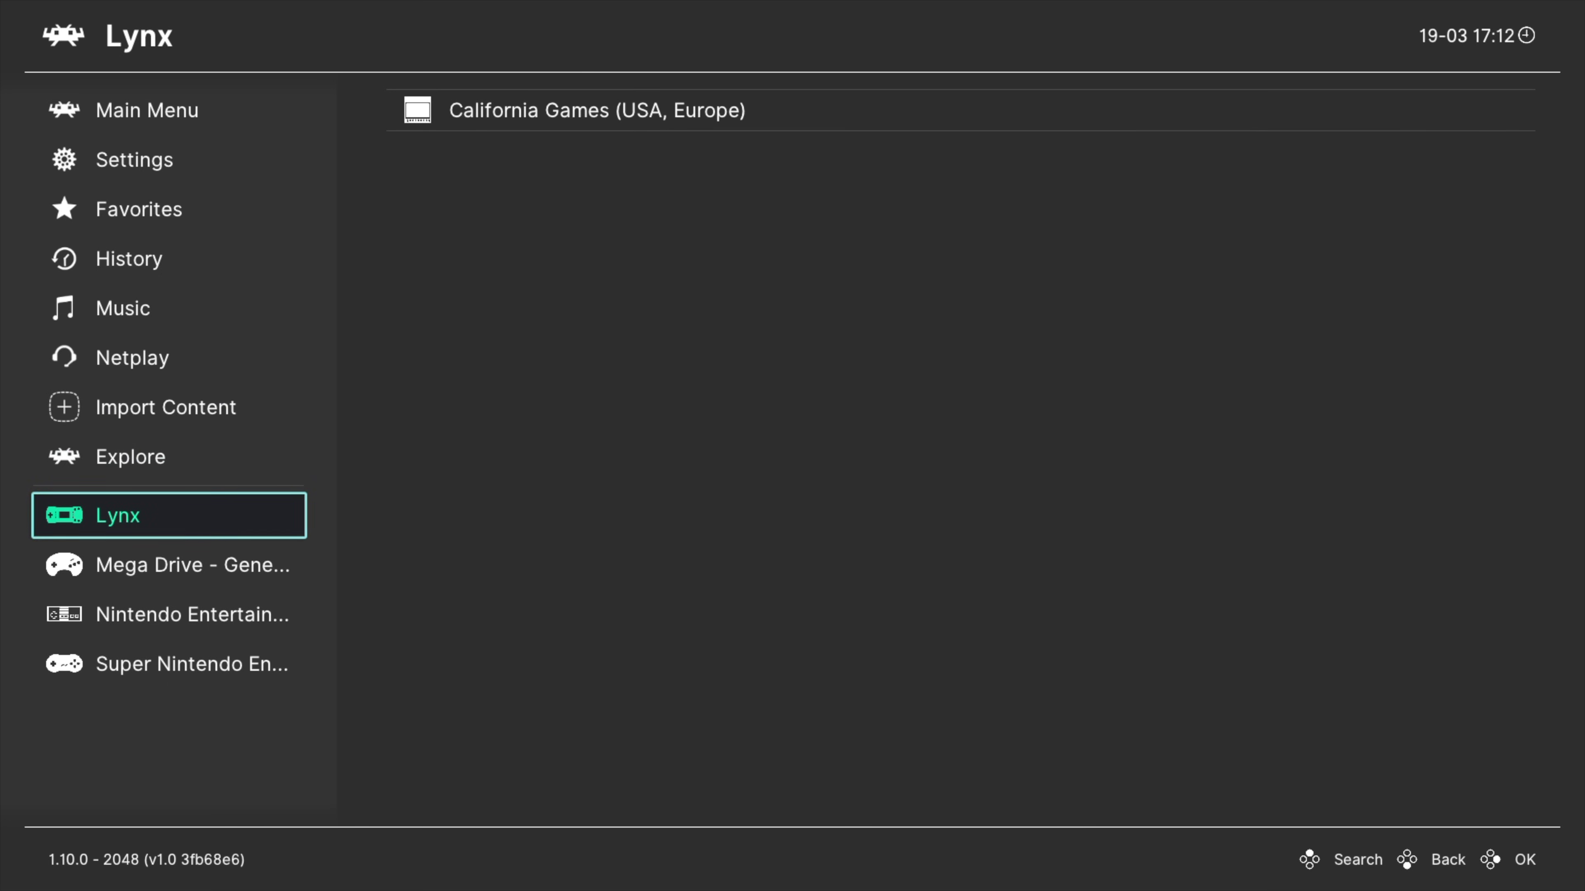
{"action": "left_click", "coordinate": [597, 110]}
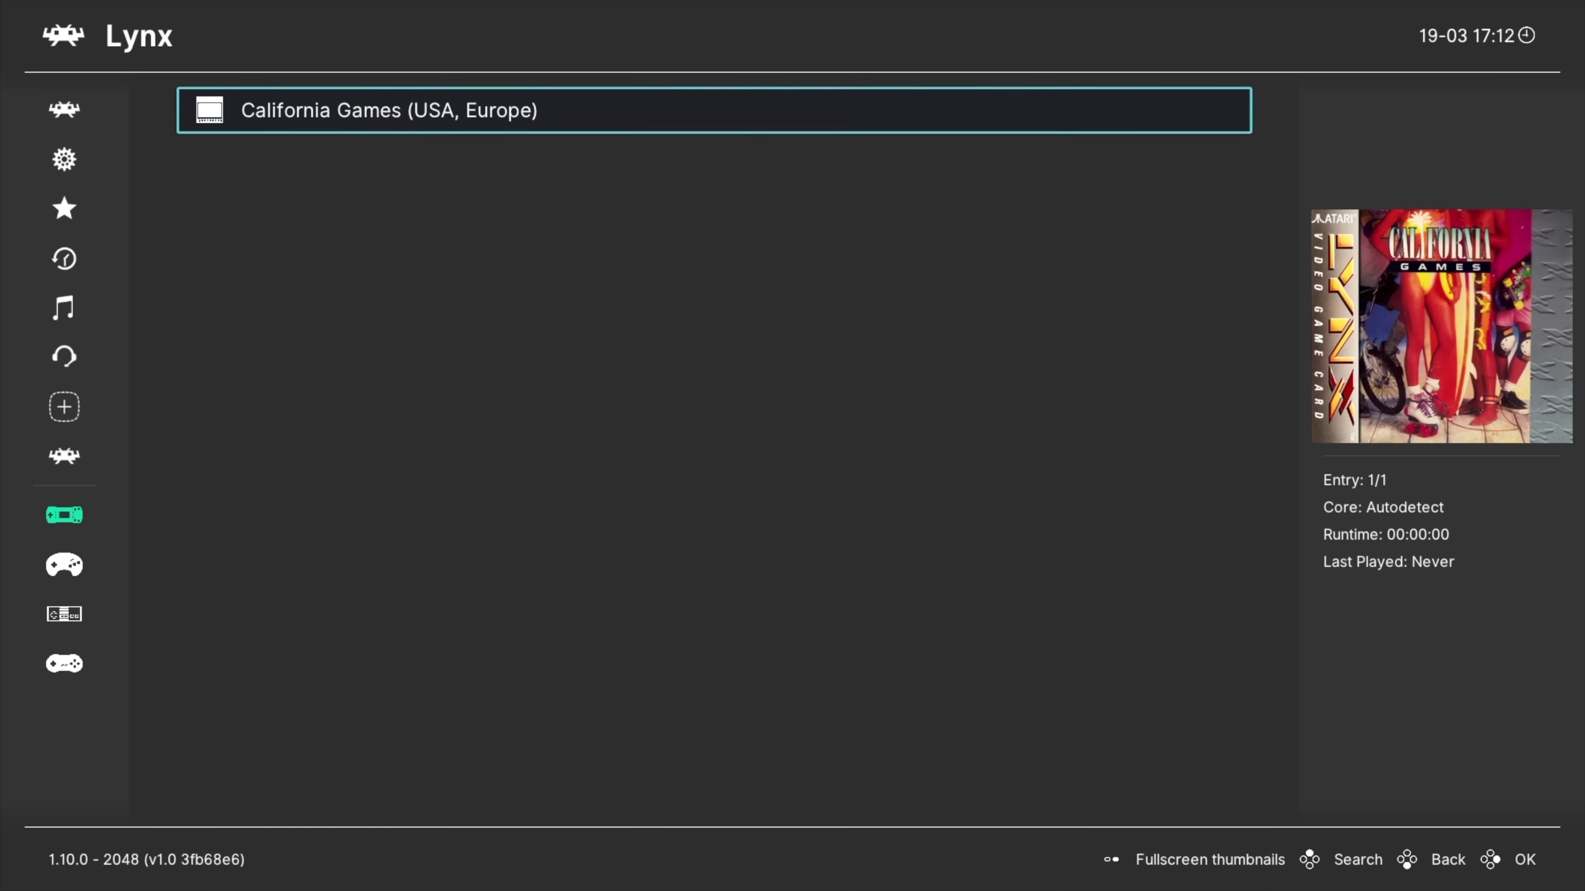
{"action": "key", "text": "Left"}
{"action": "key", "text": "Down"}
{"action": "key", "text": "Right"}
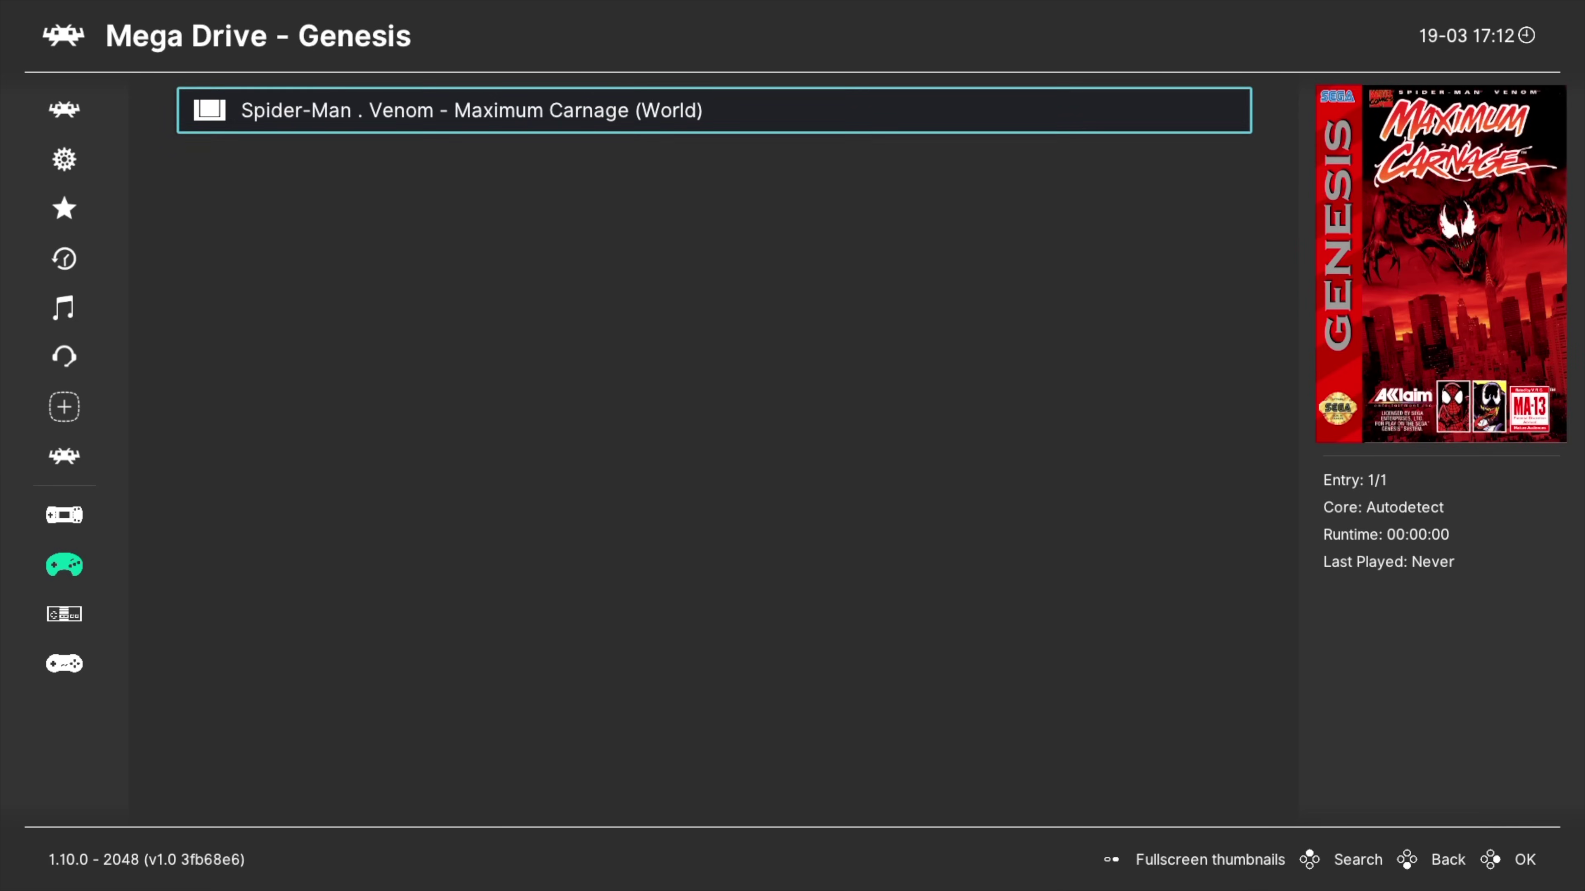
{"action": "key", "text": "Left"}
{"action": "key", "text": "Down"}
{"action": "key", "text": "Right"}
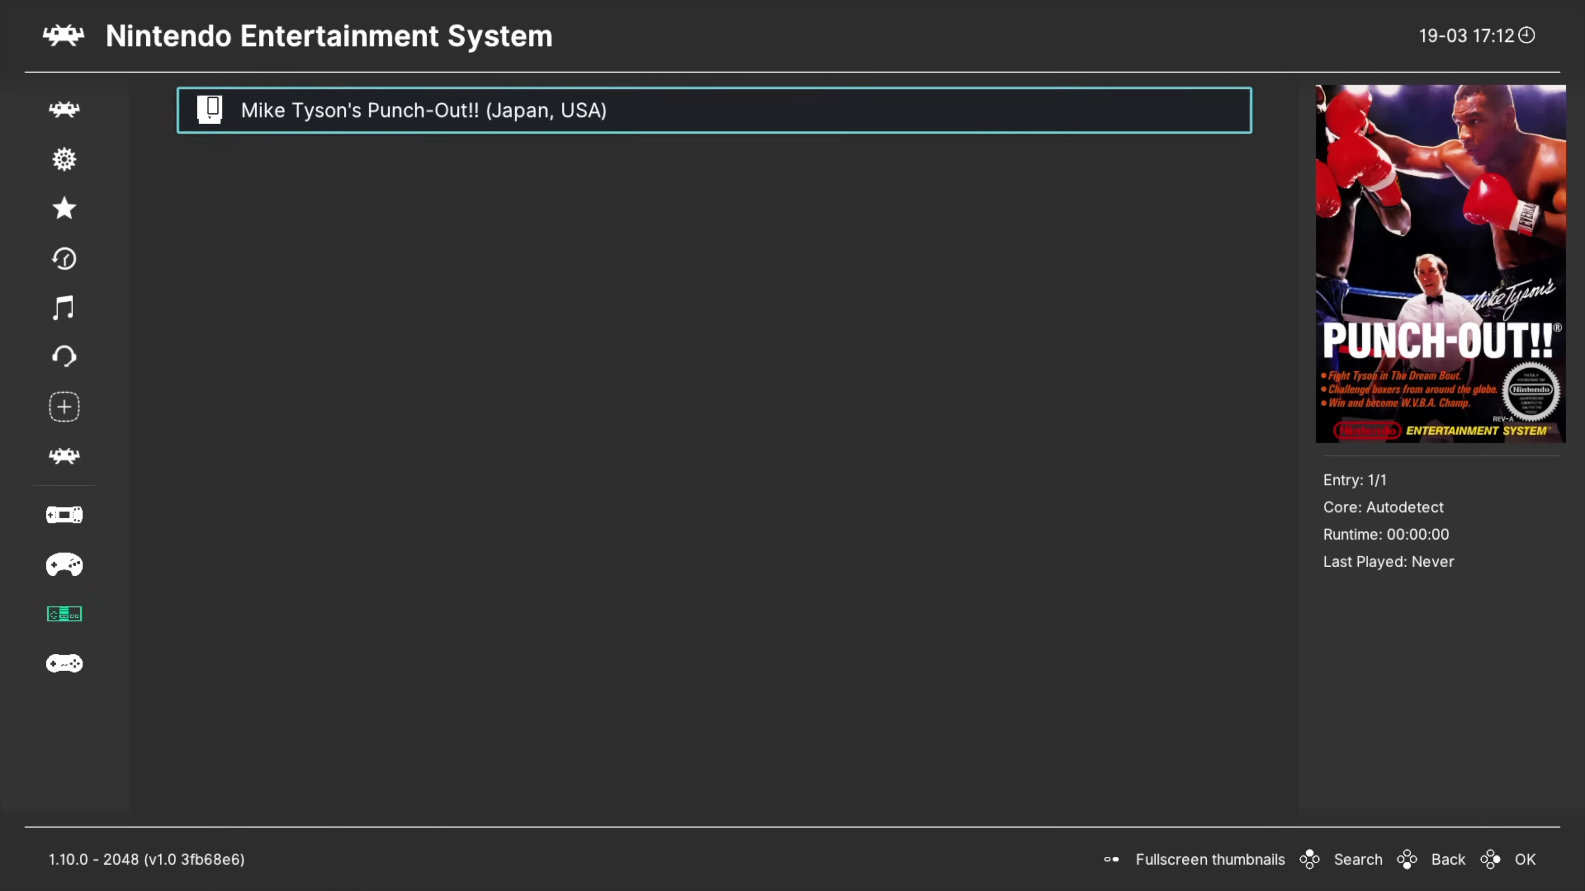
{"action": "key", "text": "Left"}
{"action": "key", "text": "Down"}
{"action": "key", "text": "Right"}
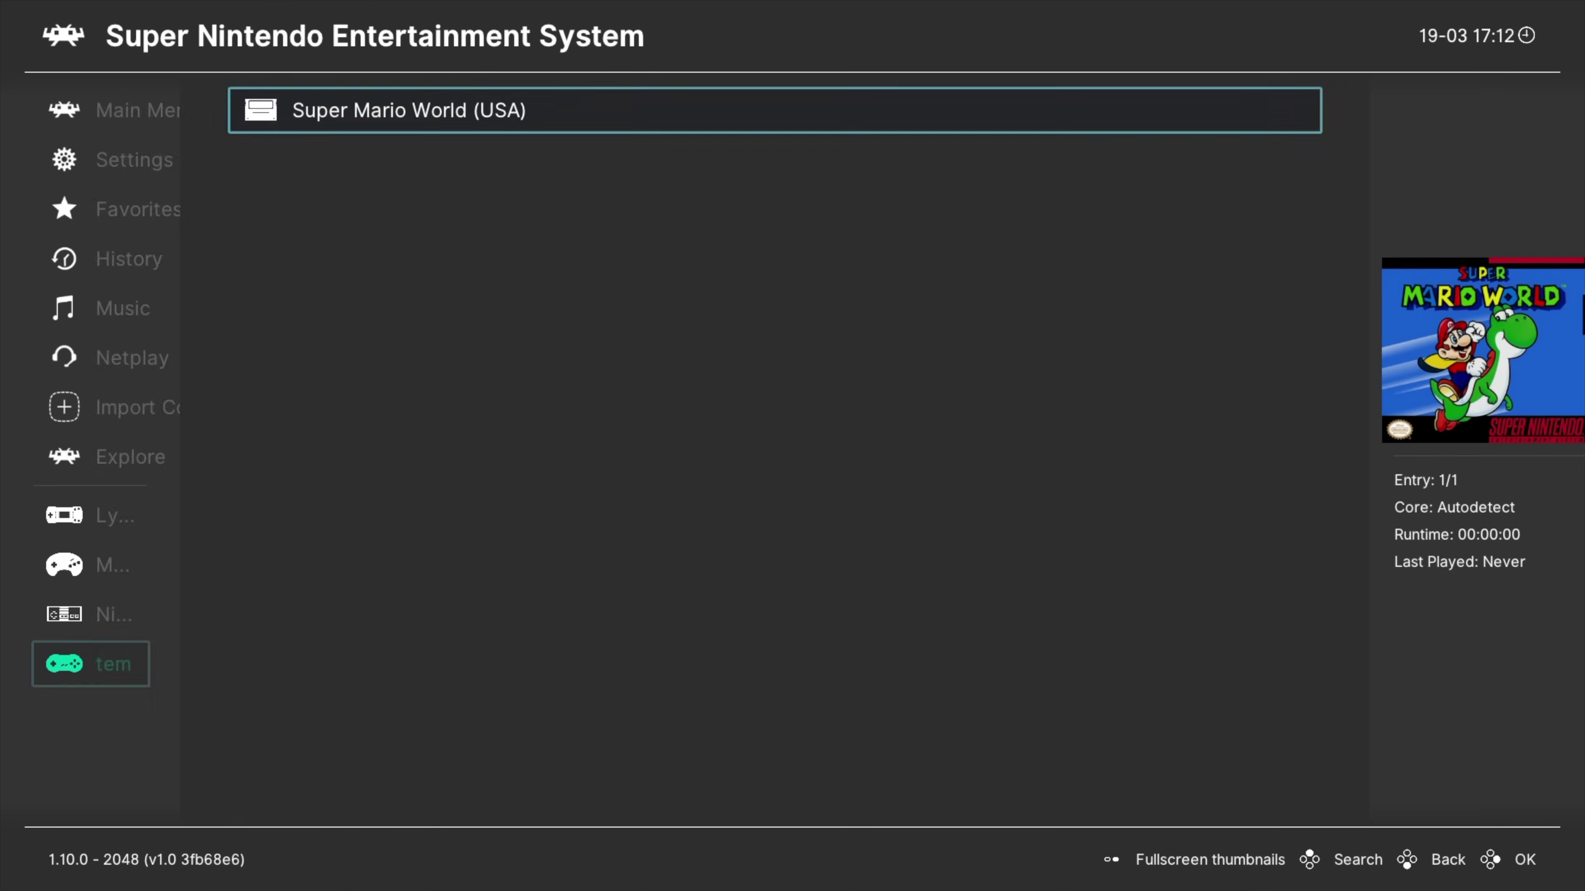
{"action": "key", "text": "Left"}
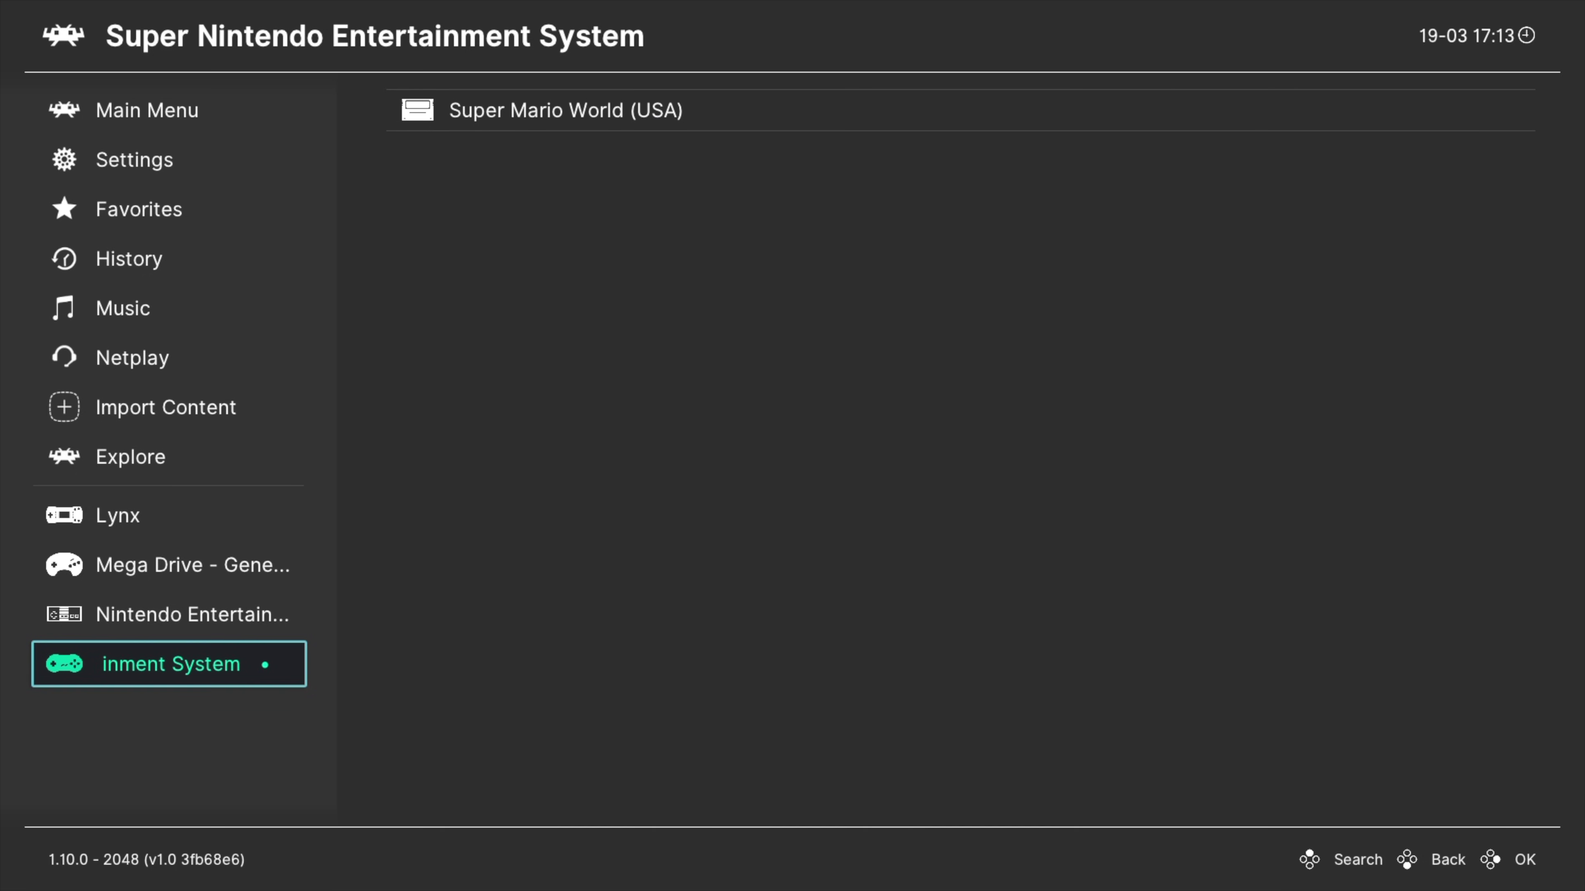
Run California Games (USA, Europe) from the Lynx playlist with the Atari - Lynx (Beetle Lynx) core.
{"action": "key", "text": "Up"}
{"action": "key", "text": "Up"}
{"action": "key", "text": "Up"}
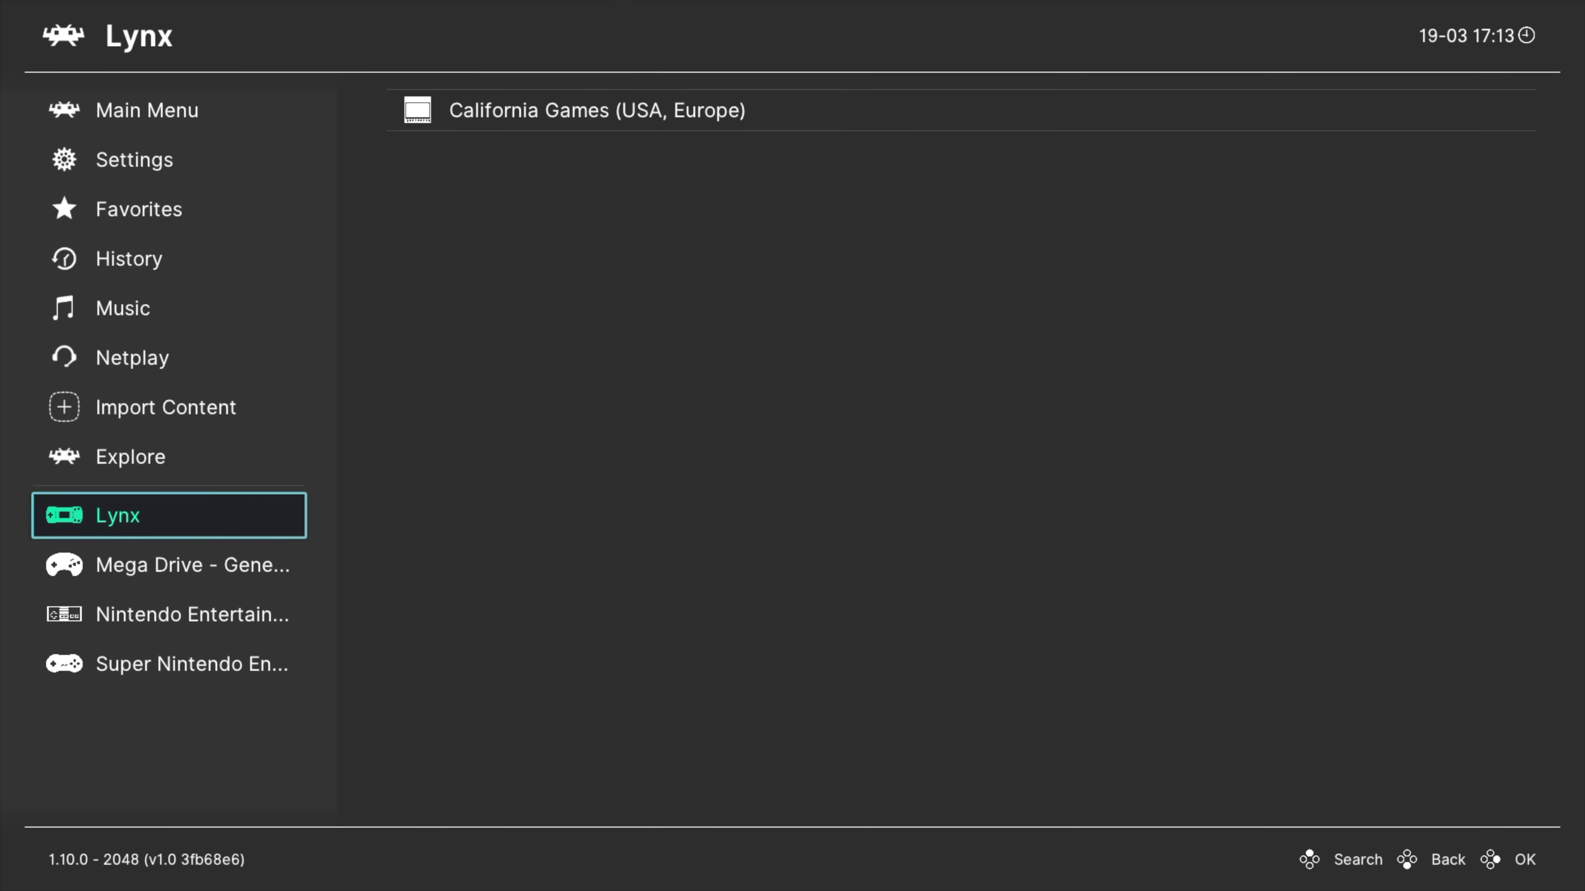
{"action": "key", "text": "Right"}
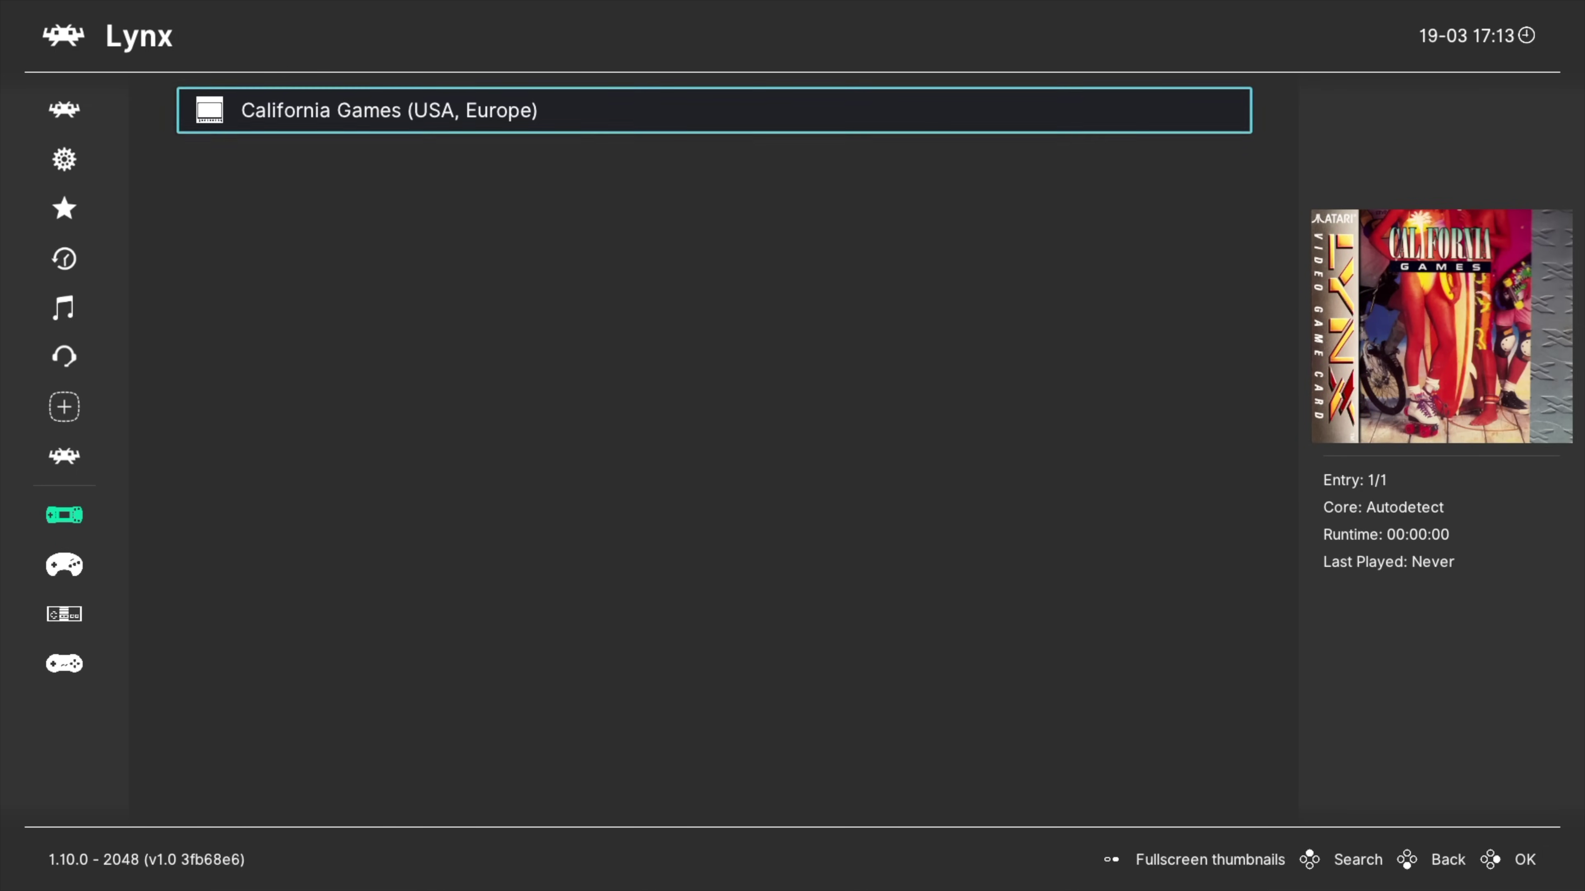
{"action": "key", "text": "Return"}
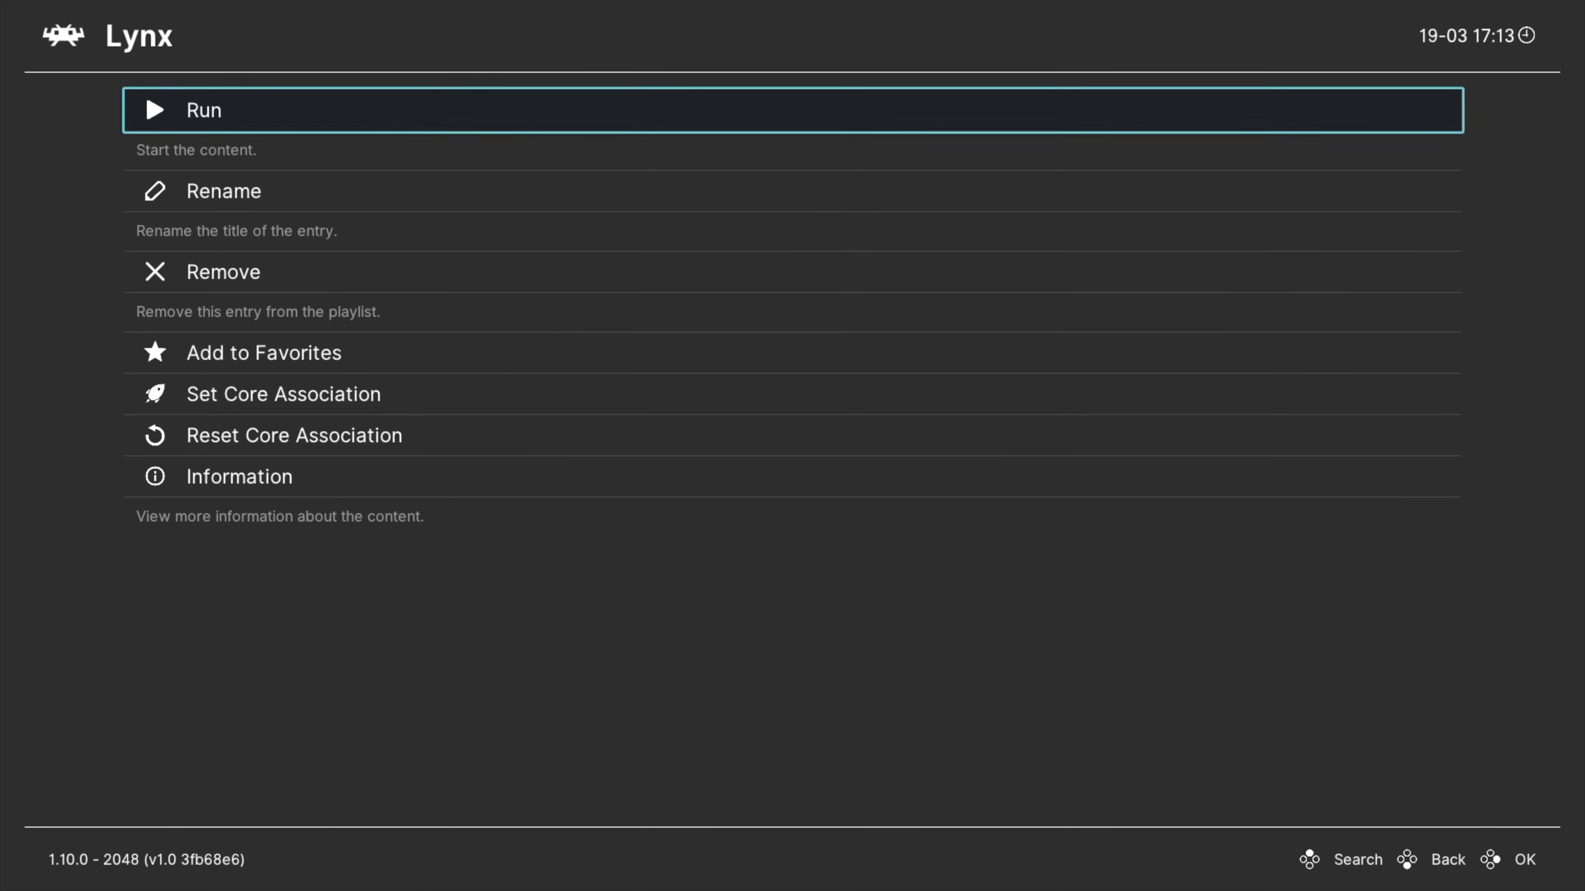
{"action": "key", "text": "Return"}
{"action": "key", "text": "Return"}
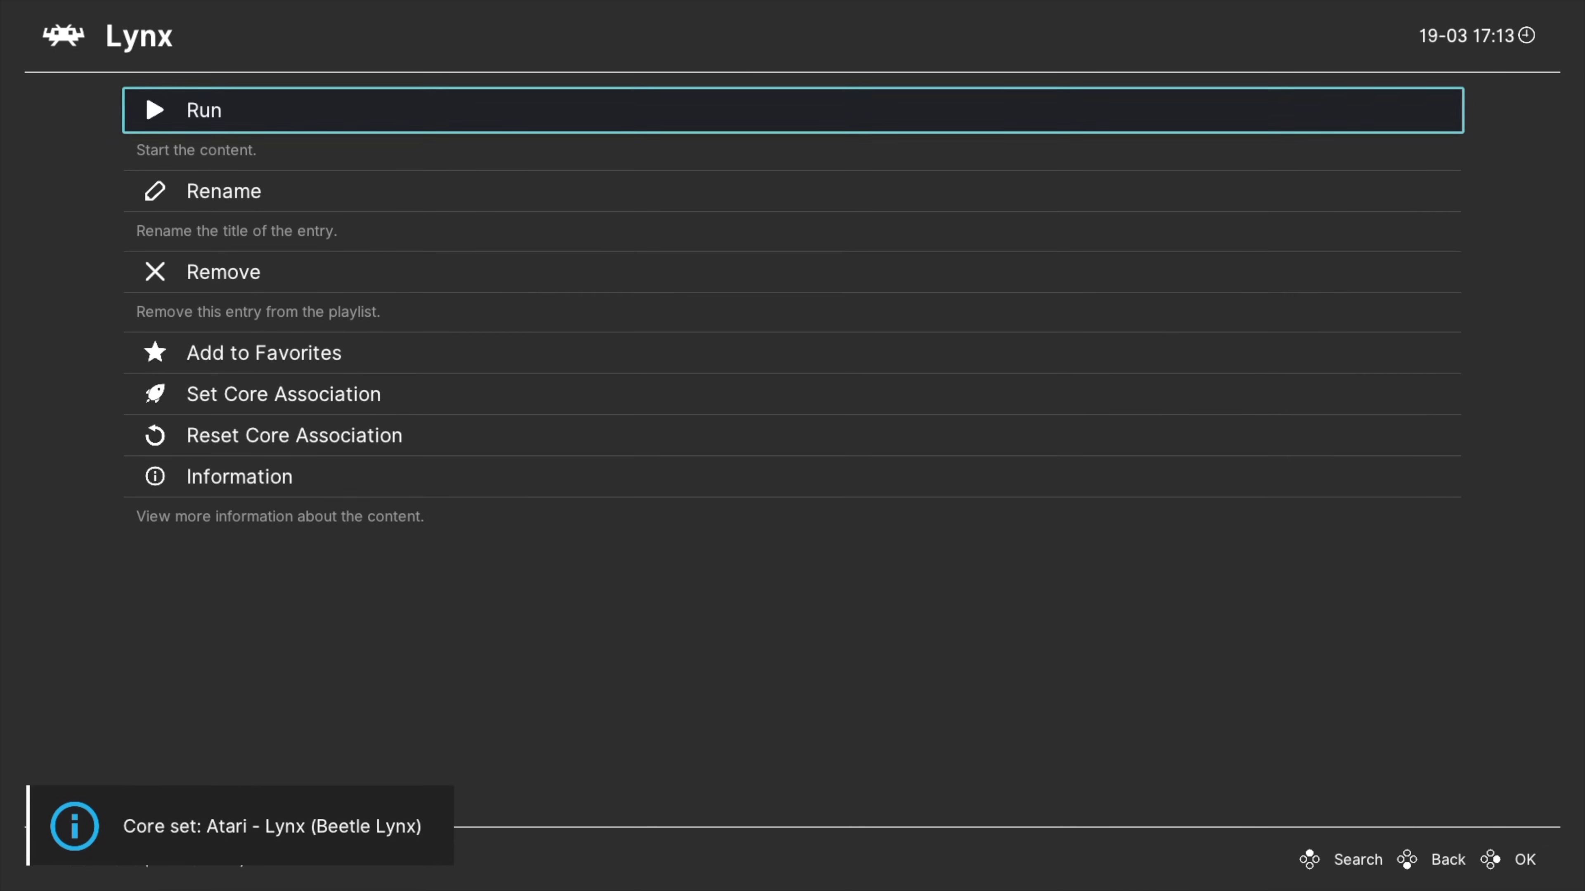
{"action": "key", "text": "Return"}
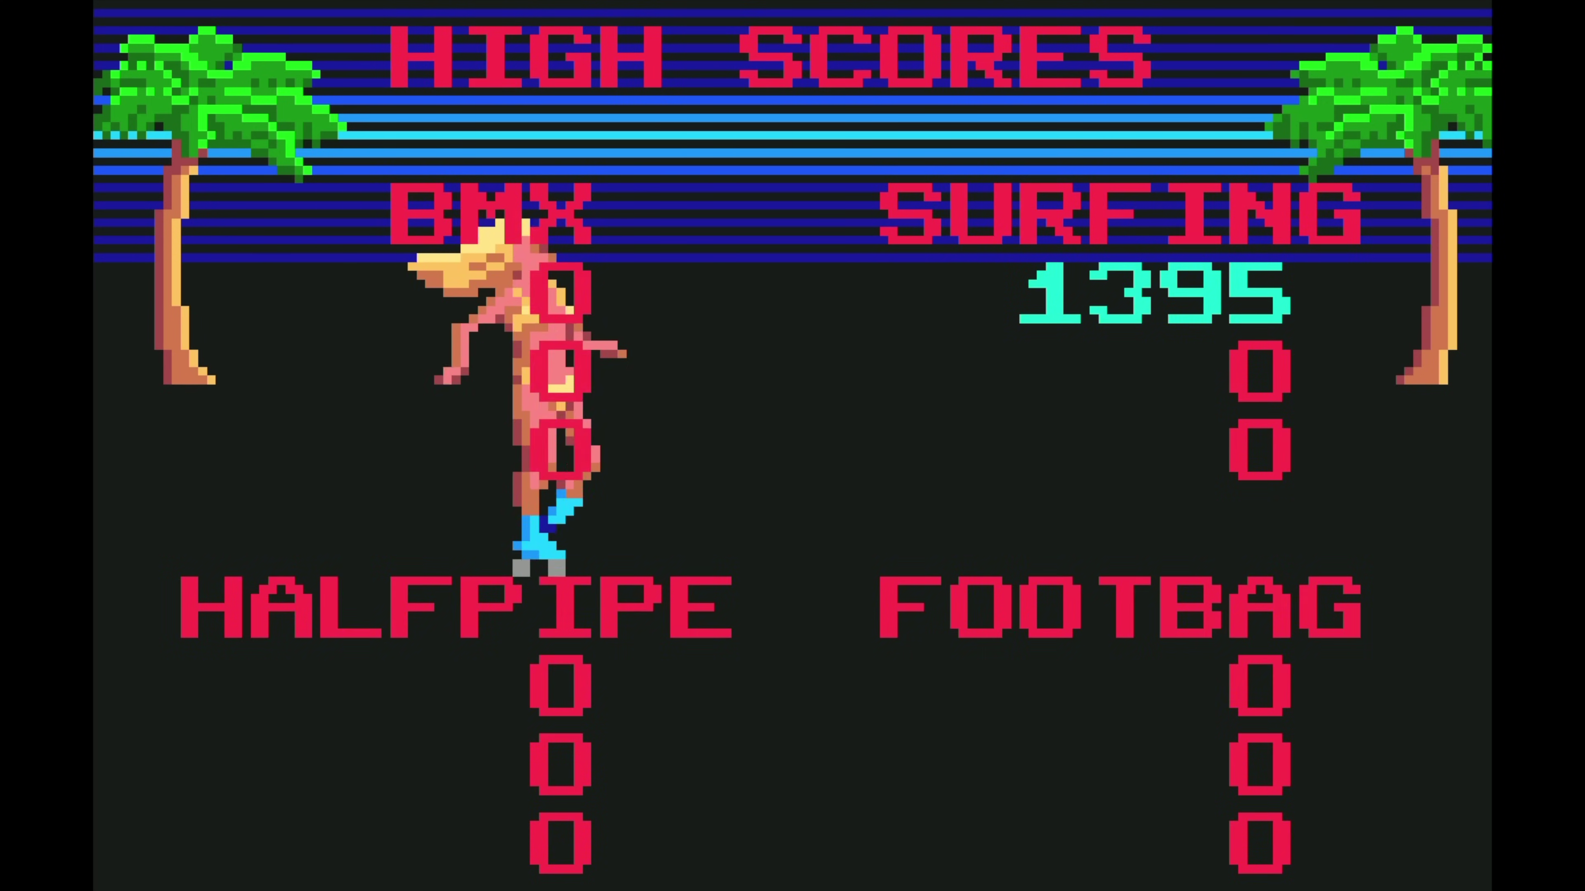
Open the Quick Menu over the running California Games and close the content.
{"action": "key", "text": "F1"}
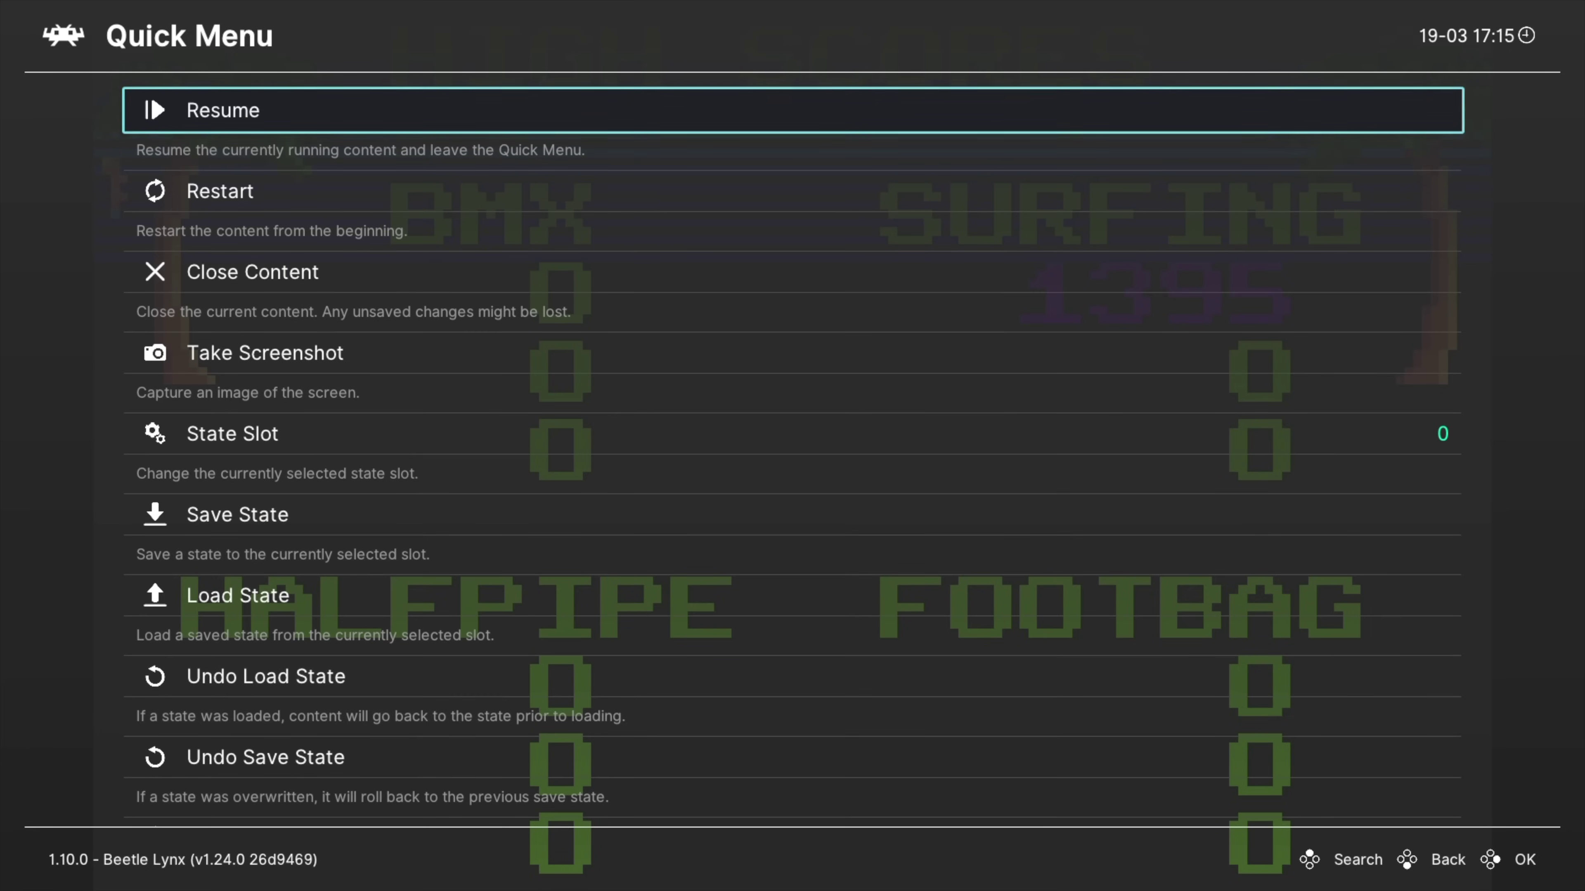
{"action": "key", "text": "Down"}
{"action": "key", "text": "Down"}
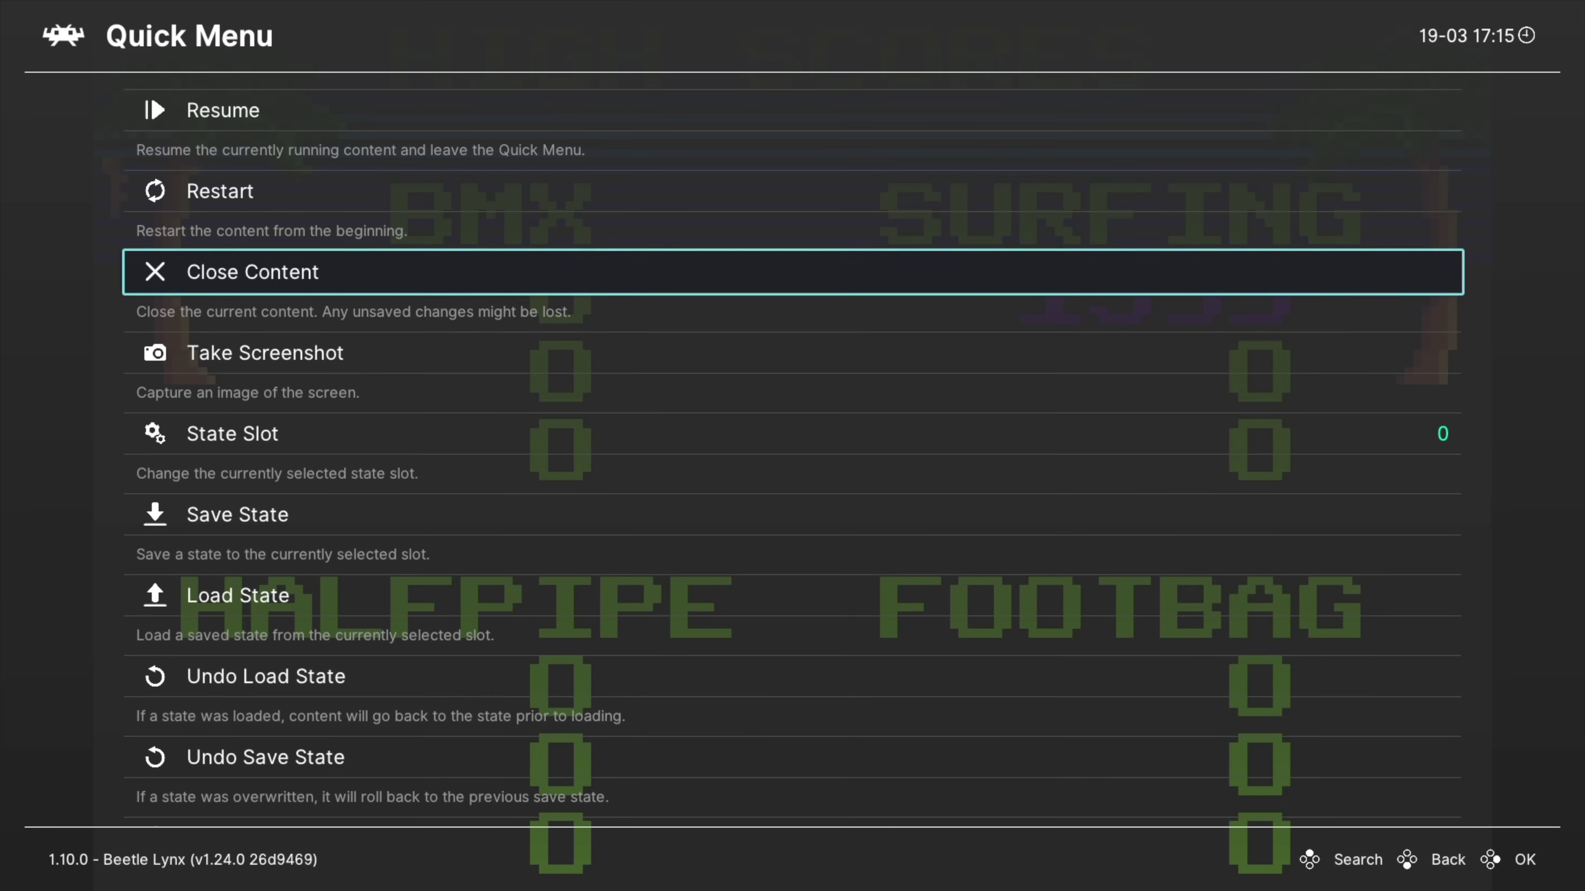
{"action": "key", "text": "Return"}
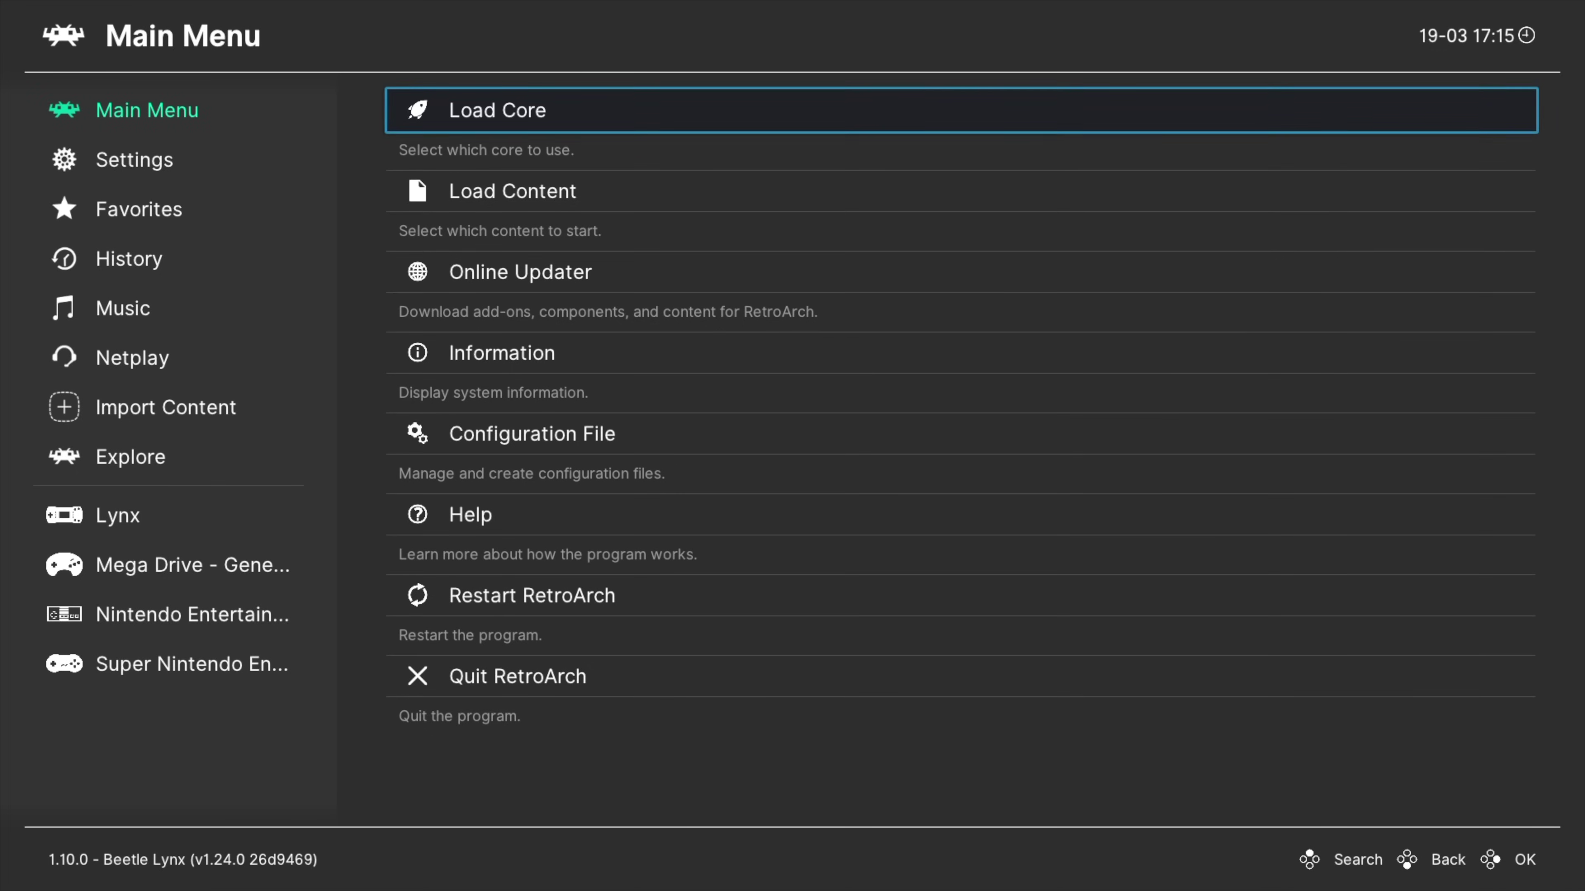